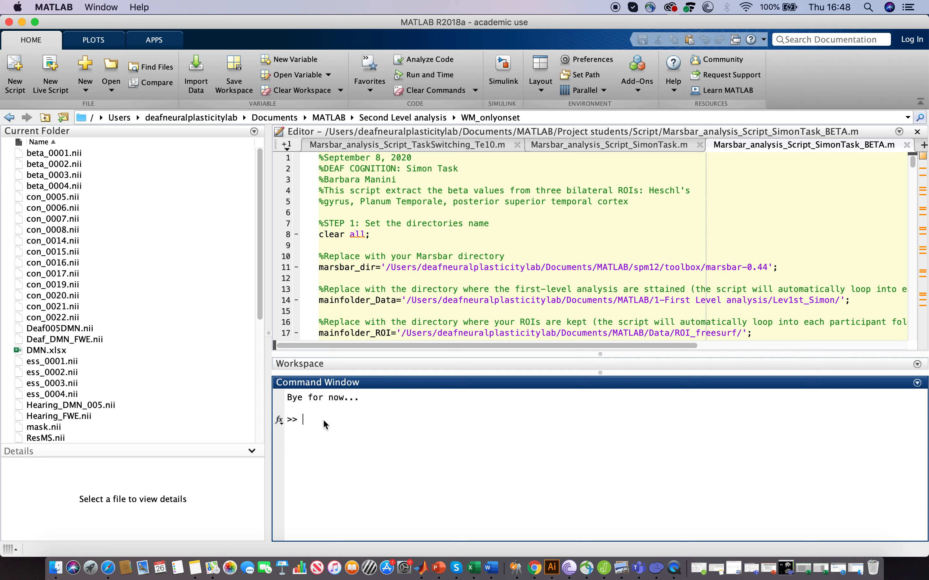
# - Start SPM12 from the MATLAB prompt with the command spm
pyautogui.write('Spm')
pyautogui.press('BackSpace')
pyautogui.press('BackSpace')
pyautogui.press('BackSpace')
pyautogui.write('spm')
pyautogui.press('Return')
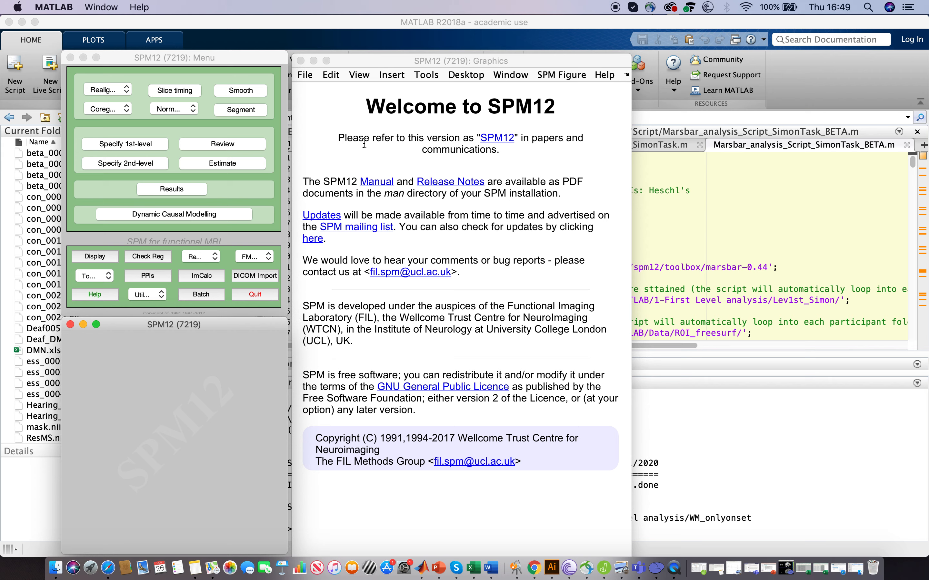
pyautogui.click(176, 189)
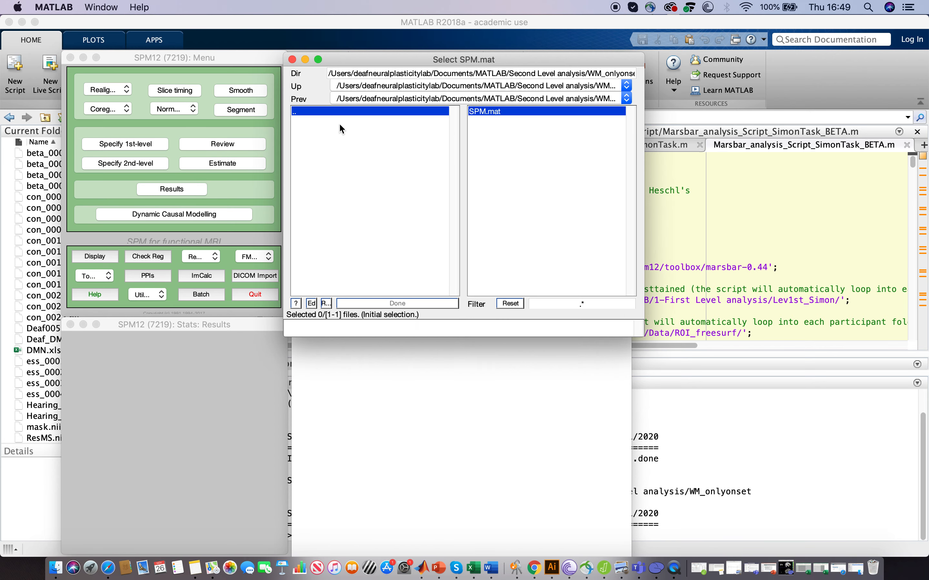
pyautogui.click(338, 113)
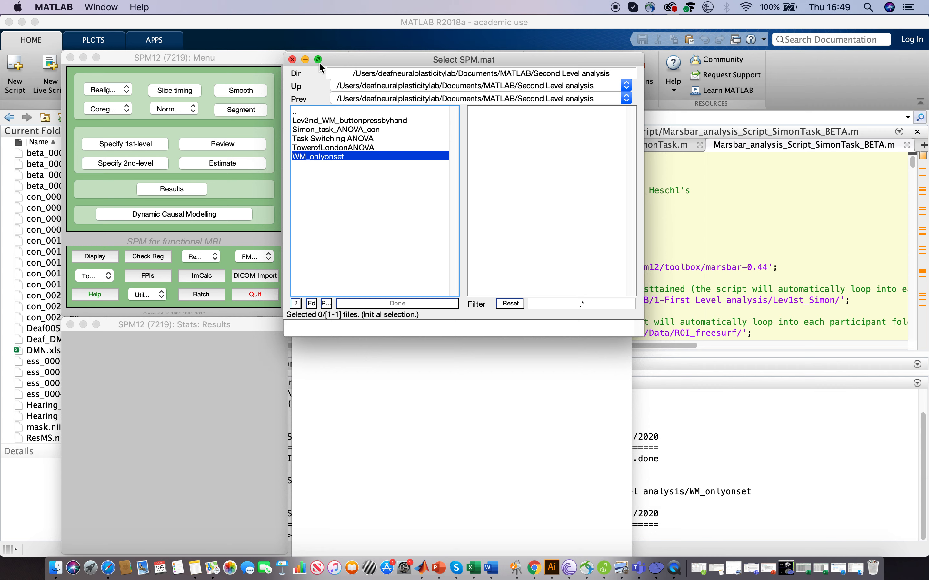
pyautogui.click(292, 60)
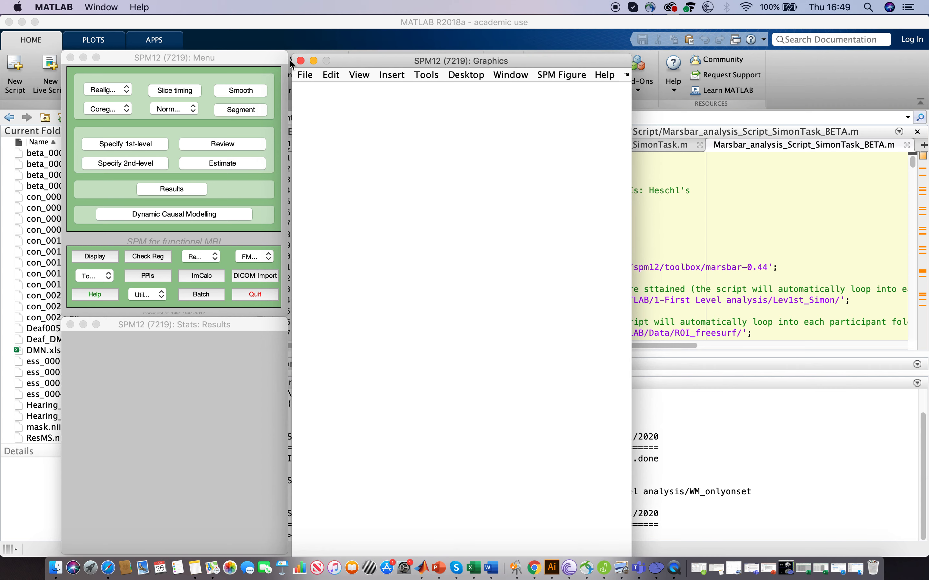
# - Start a second-level factorial design specification and open the folder selection for its output directory
pyautogui.click(107, 164)
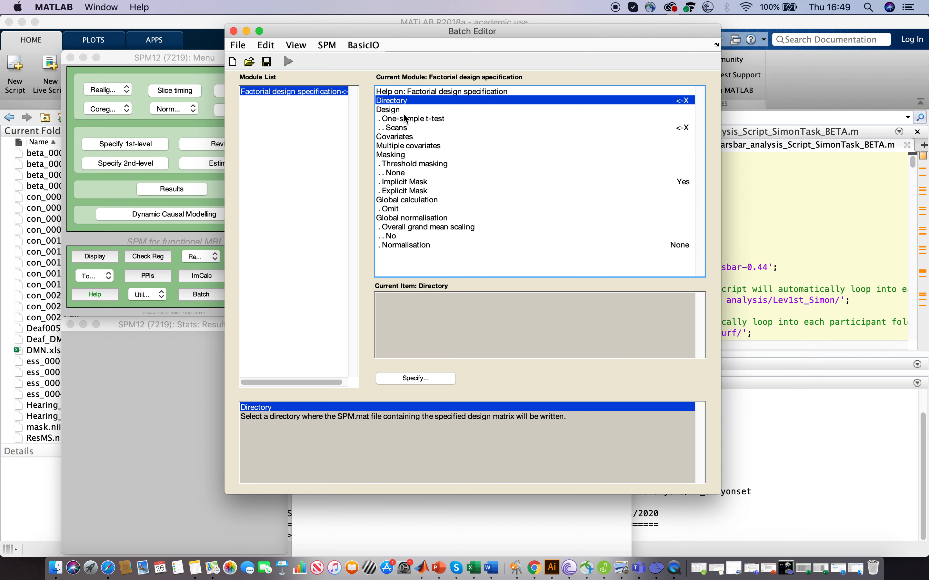
pyautogui.click(393, 110)
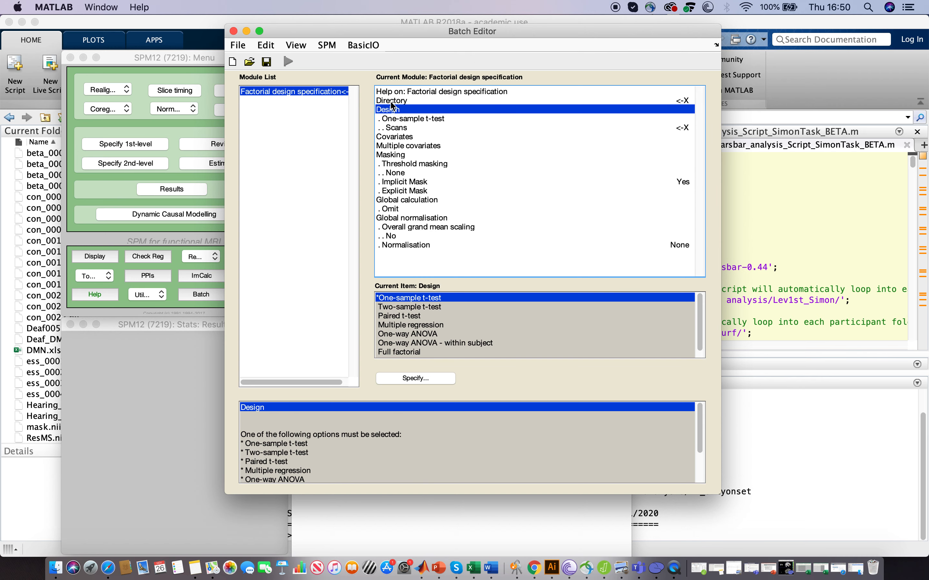
pyautogui.click(392, 102)
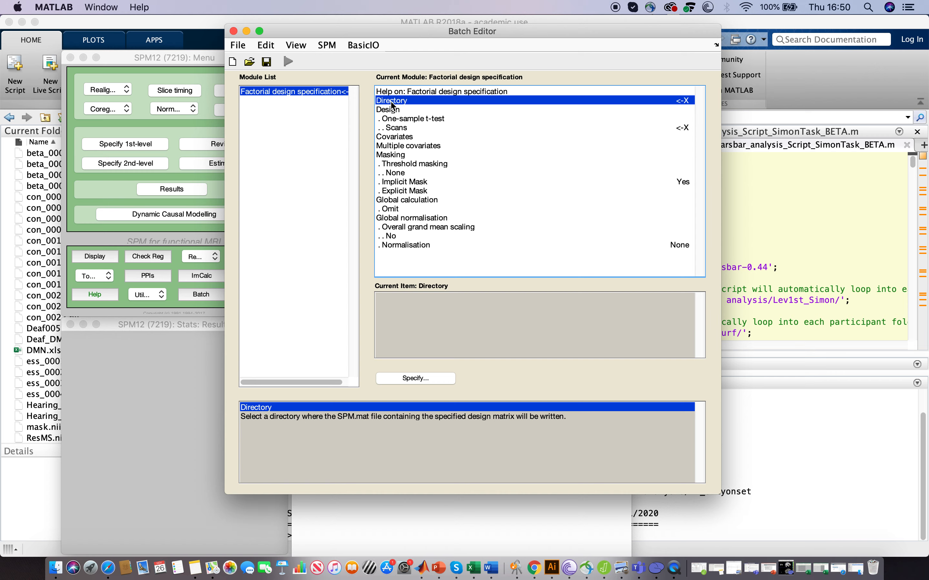
pyautogui.doubleClick(685, 106)
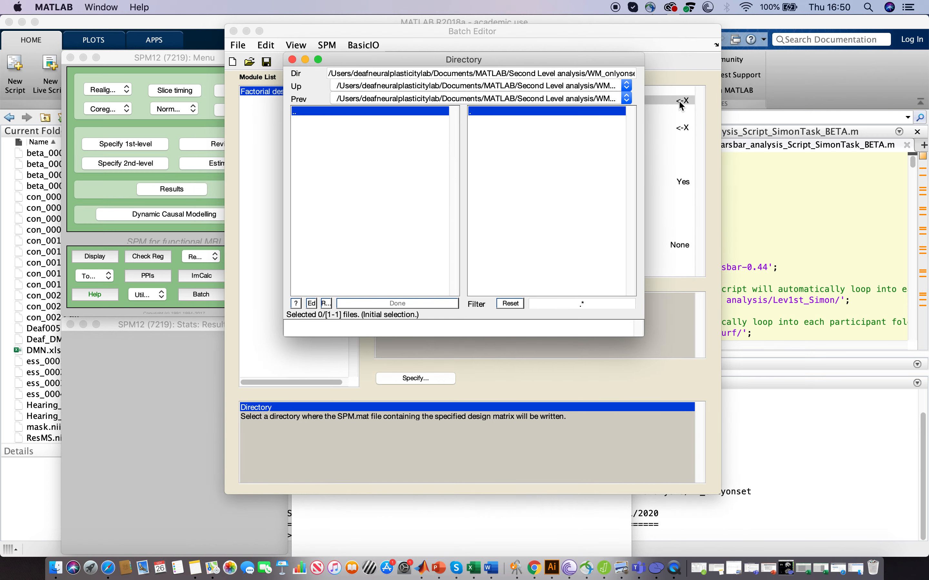
# - Set the design's output directory to MATLAB/Project students/Second Level analysis/TowerofLondon
pyautogui.doubleClick(413, 111)
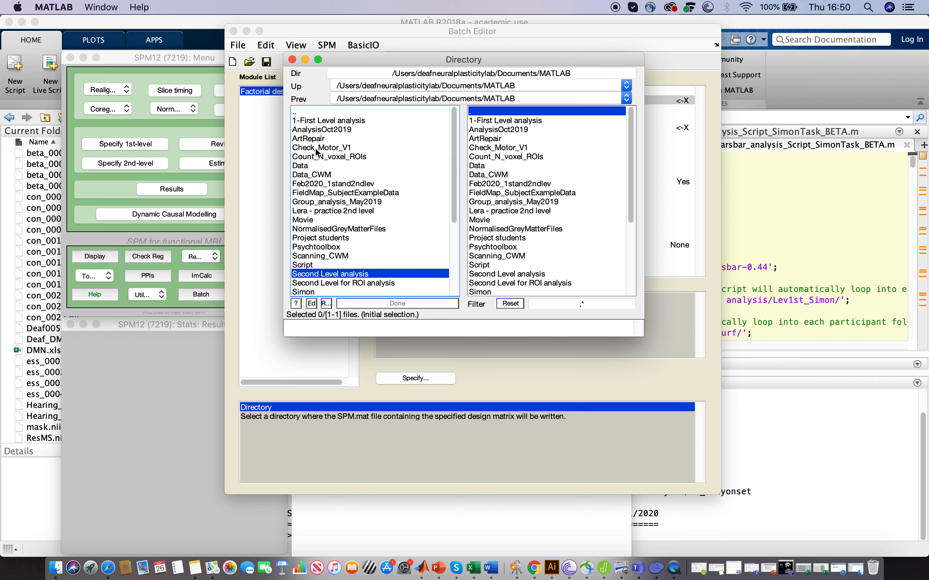
pyautogui.scroll(-5, 319, 229)
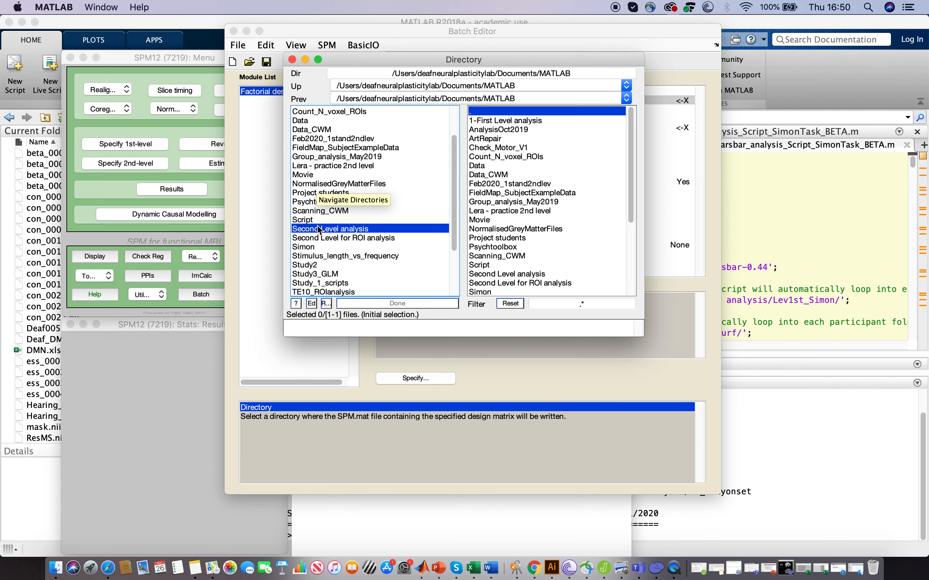
pyautogui.scroll(-6, 317, 226)
pyautogui.scroll(1, 318, 225)
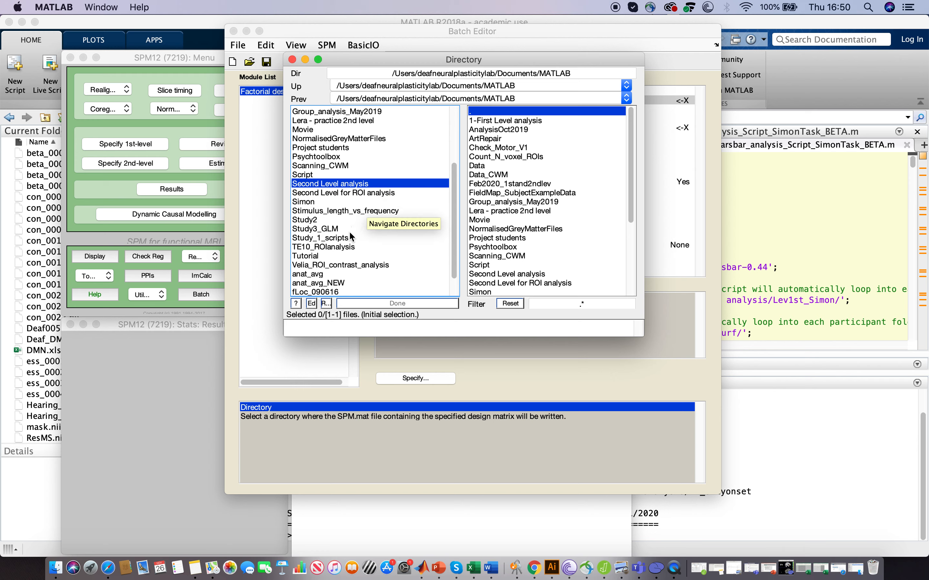
pyautogui.scroll(-3, 345, 267)
pyautogui.scroll(4, 345, 267)
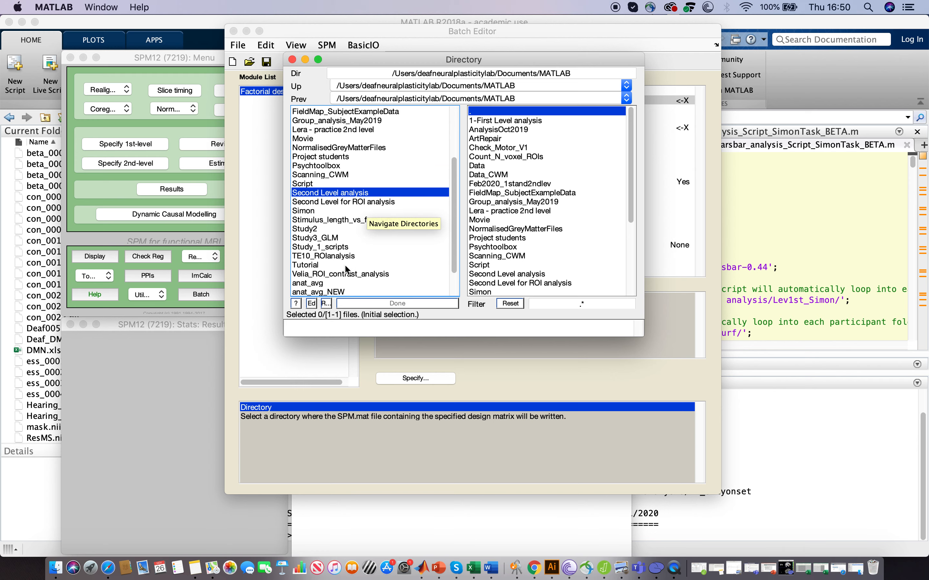
pyautogui.click(314, 157)
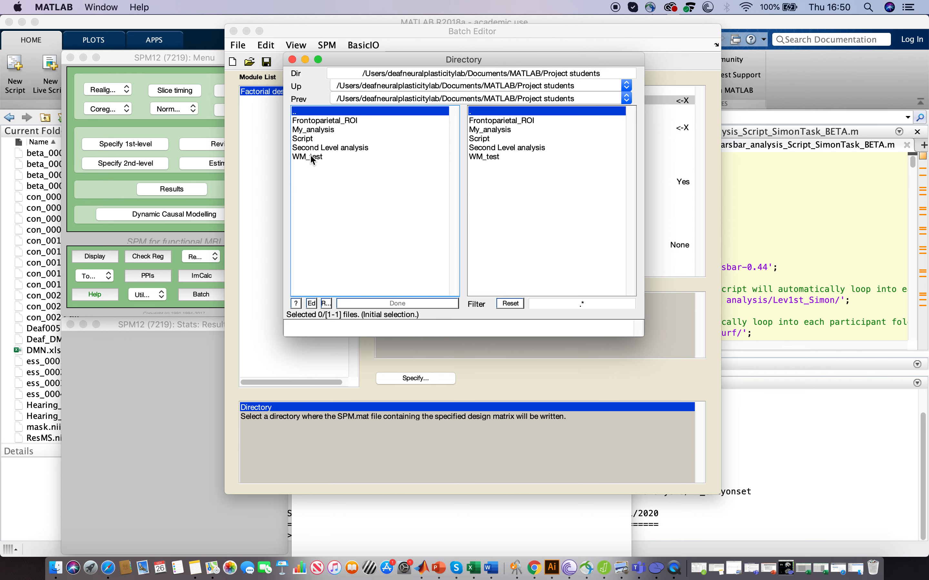
pyautogui.click(334, 148)
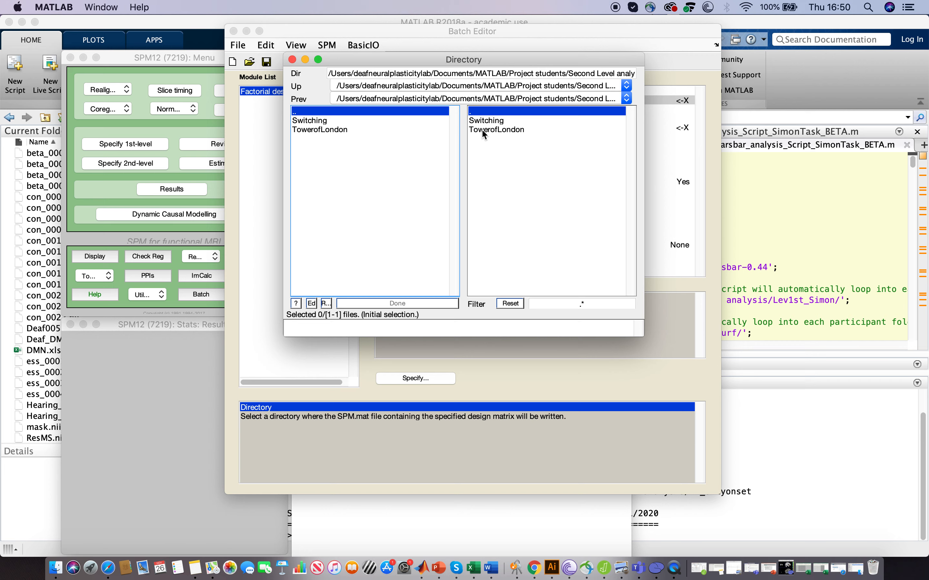
pyautogui.click(485, 130)
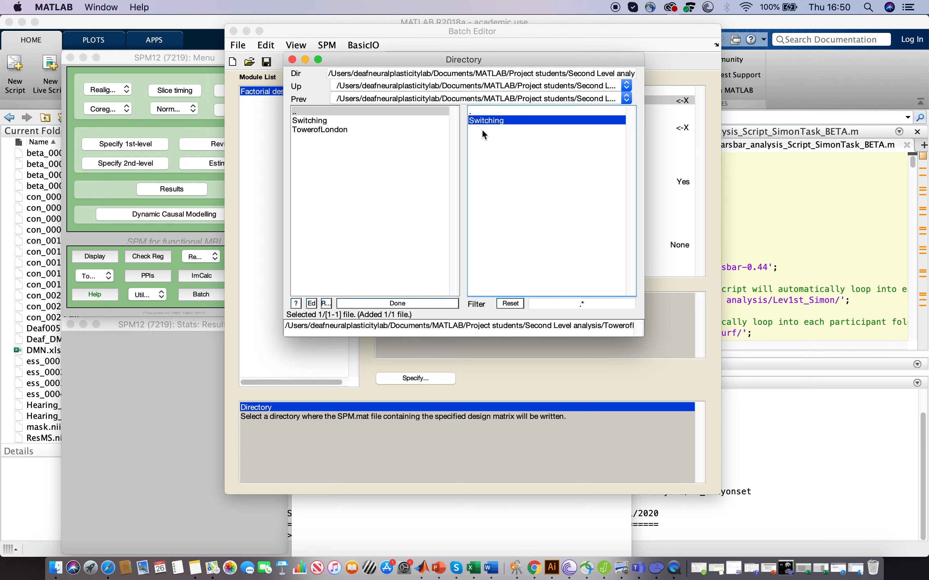
pyautogui.click(395, 303)
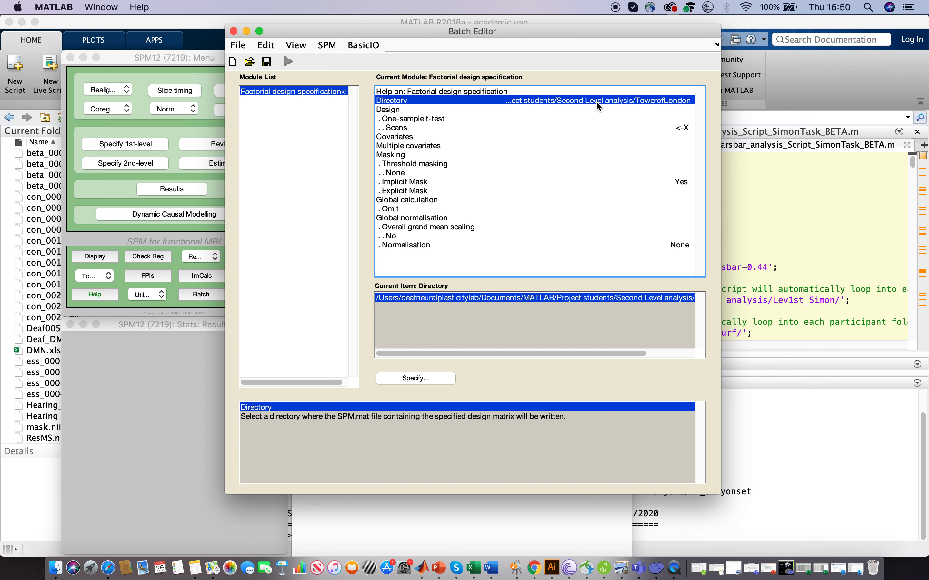
# - Set the design type of the factorial design specification to Full factorial
pyautogui.click(394, 110)
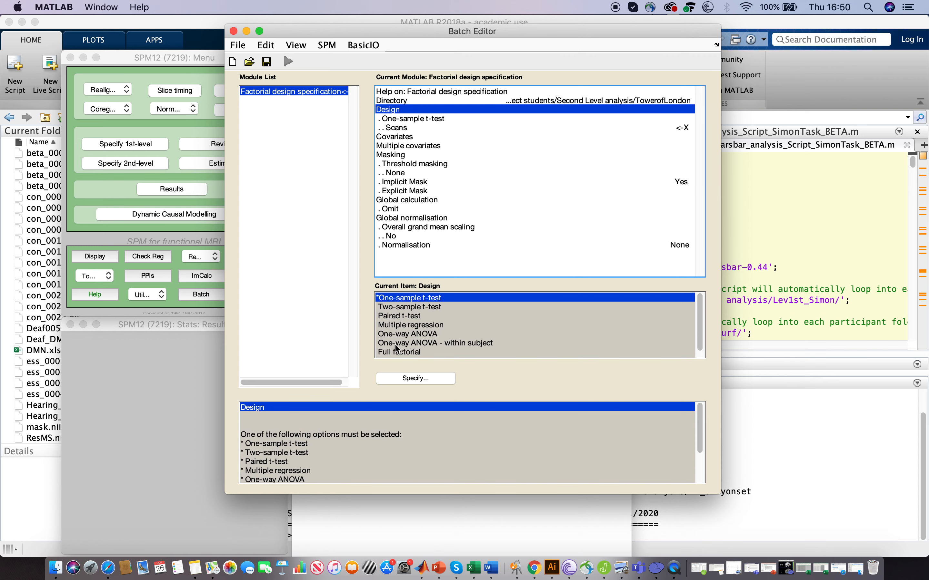
pyautogui.scroll(-1, 400, 356)
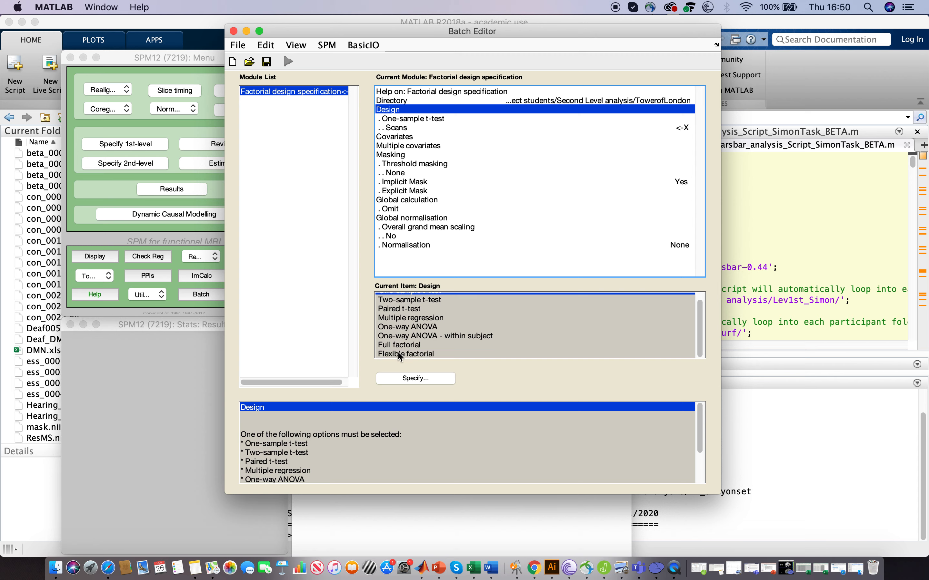
pyautogui.scroll(1, 400, 356)
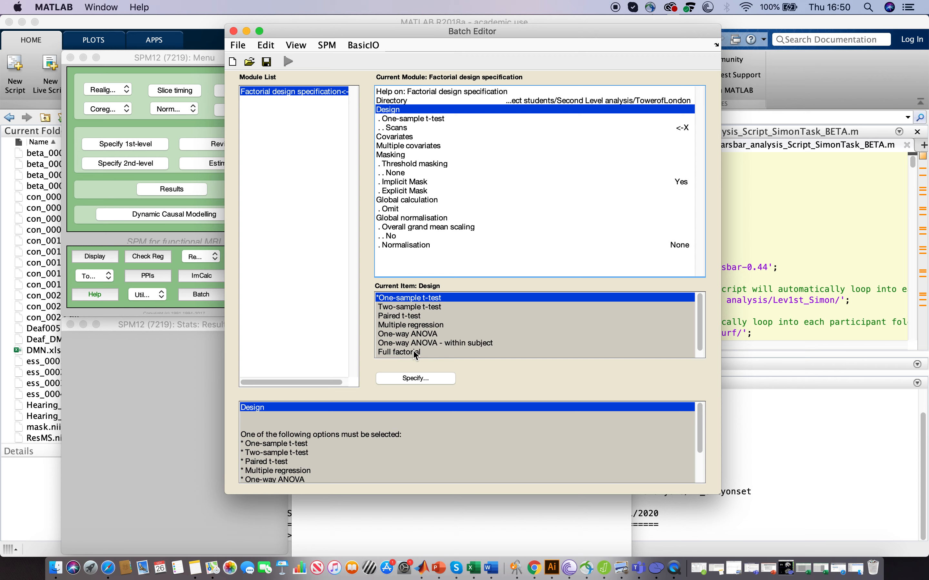
pyautogui.scroll(-1, 413, 351)
pyautogui.scroll(1, 413, 350)
pyautogui.doubleClick(415, 353)
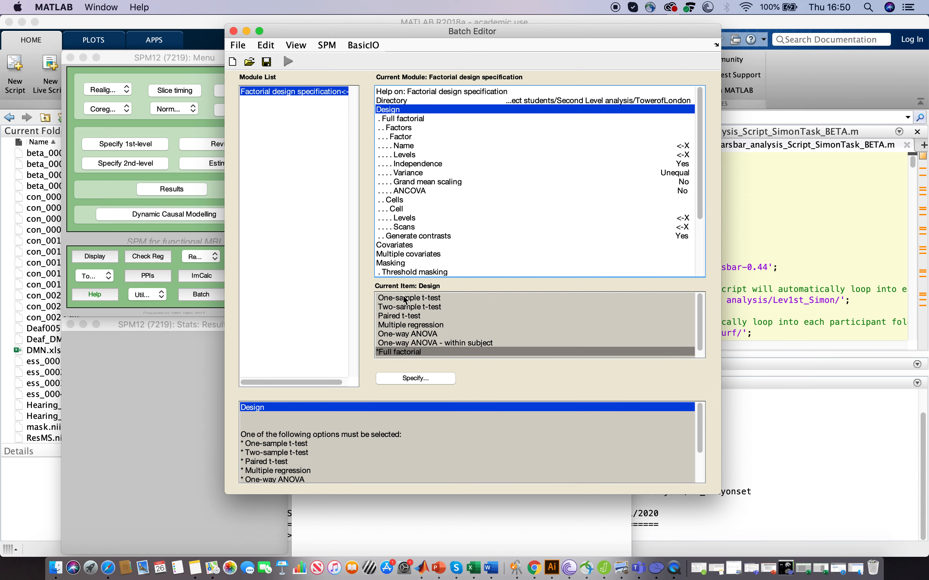
# - Add a second factor to the full factorial design
pyautogui.click(408, 137)
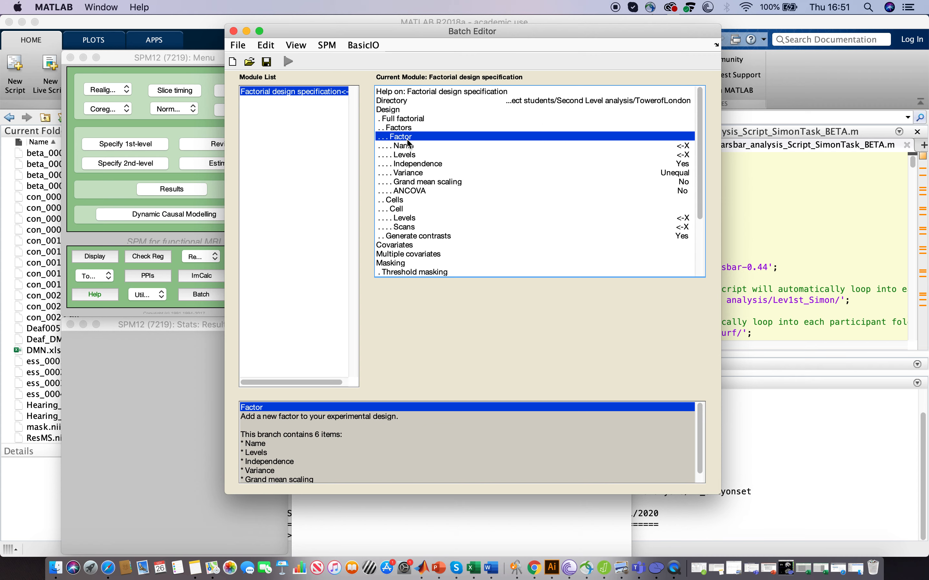
pyautogui.click(412, 129)
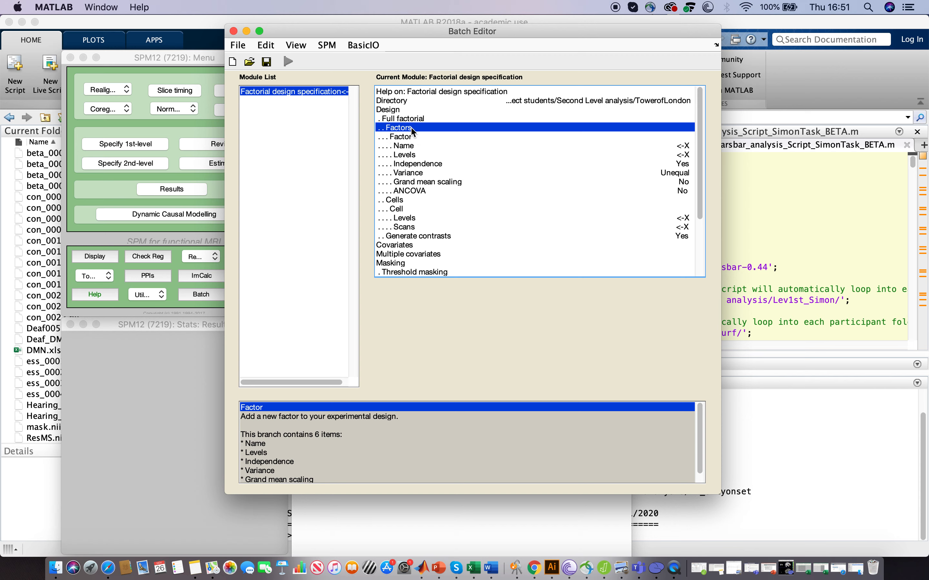
pyautogui.doubleClick(406, 298)
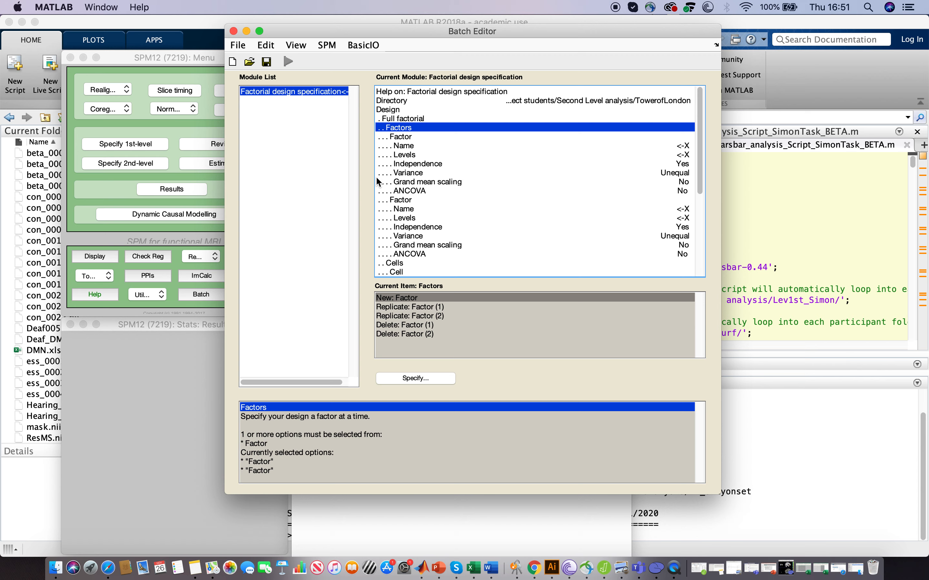
# - Name the first factor Condition and give it 2 levels
pyautogui.click(400, 148)
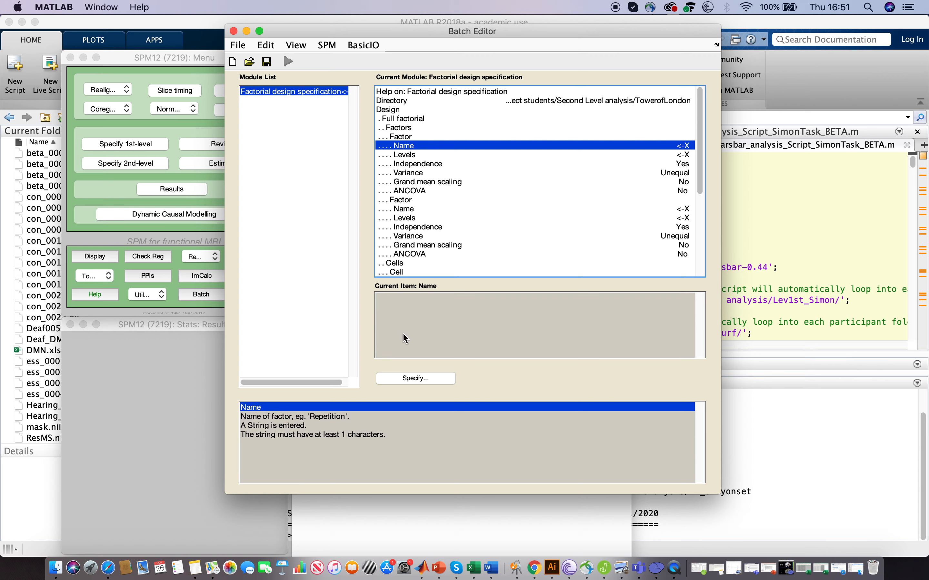
pyautogui.doubleClick(433, 150)
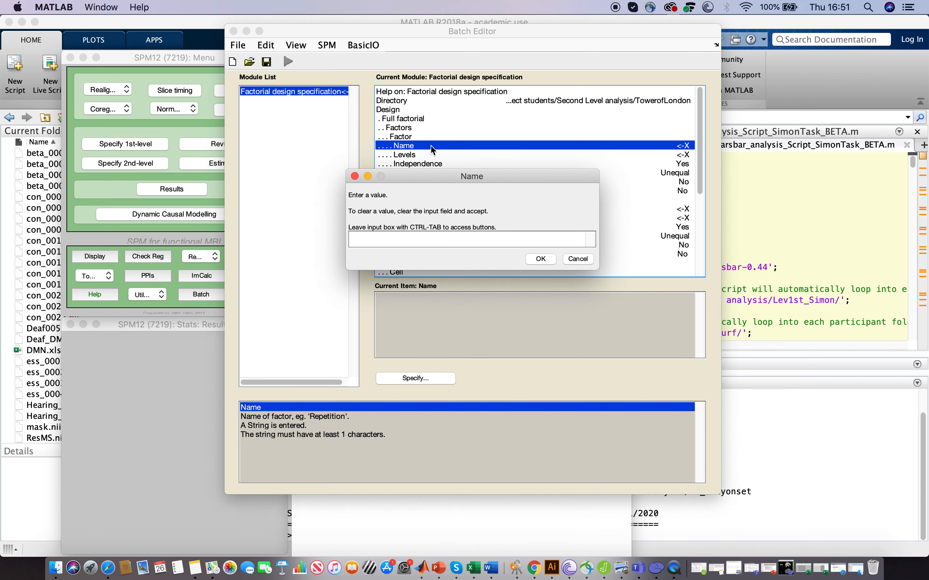
pyautogui.write('Condition')
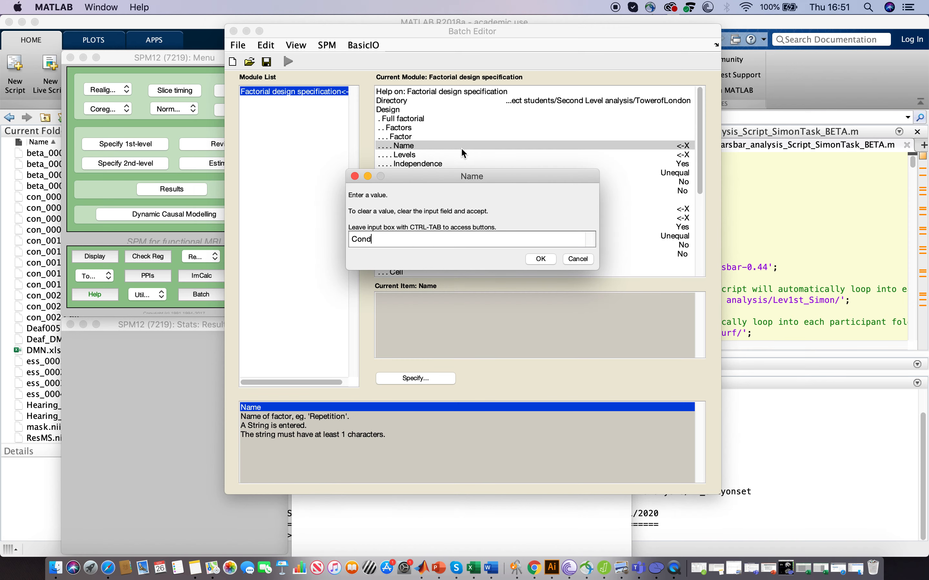
pyautogui.click(537, 256)
pyautogui.click(501, 153)
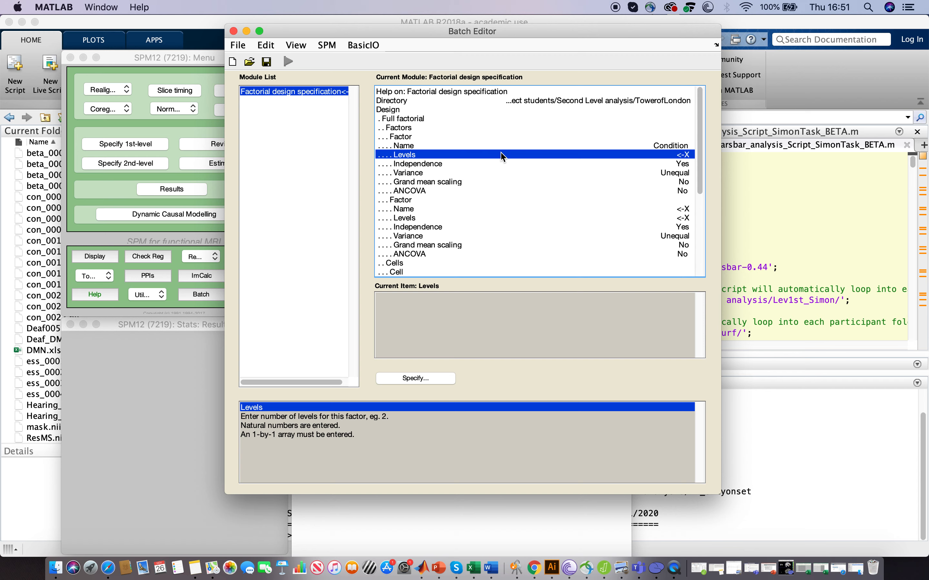
pyautogui.doubleClick(501, 155)
pyautogui.write('2')
pyautogui.click(539, 259)
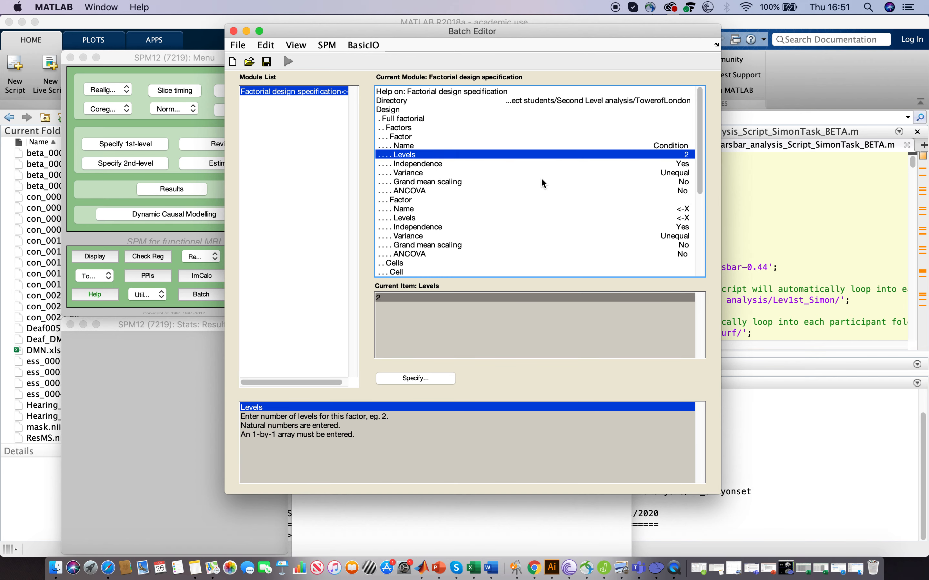
# - Set the Condition factor's independence to No and its variance to Equal
pyautogui.click(494, 164)
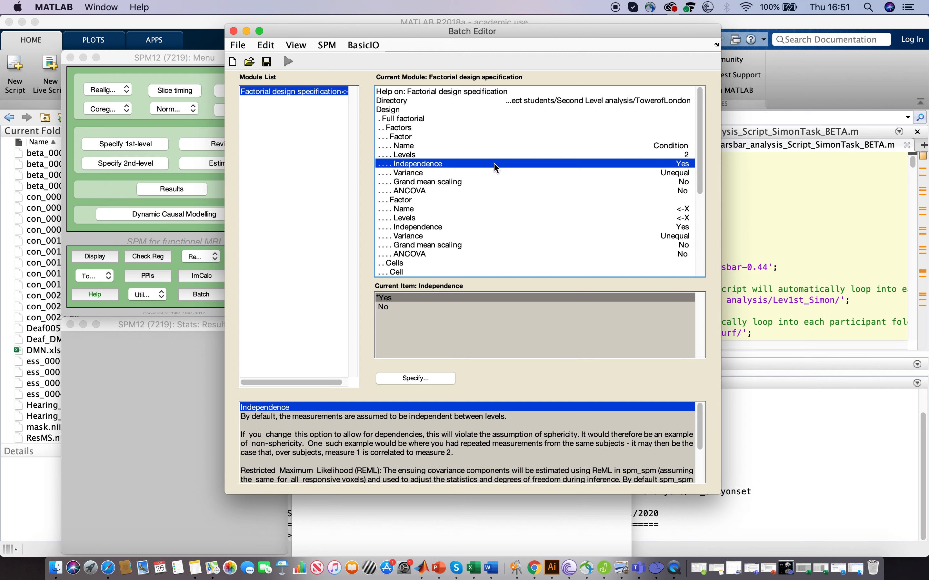
pyautogui.click(378, 307)
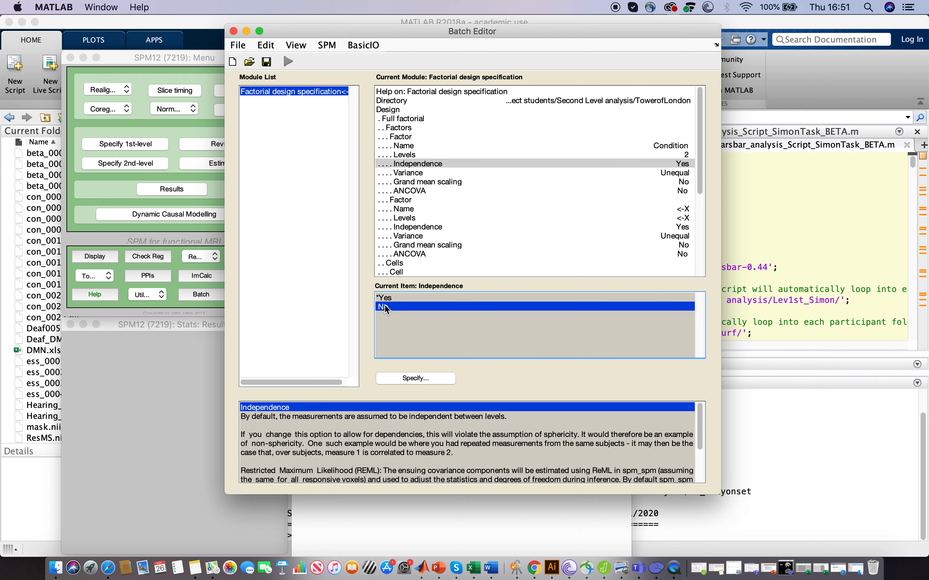
pyautogui.click(415, 174)
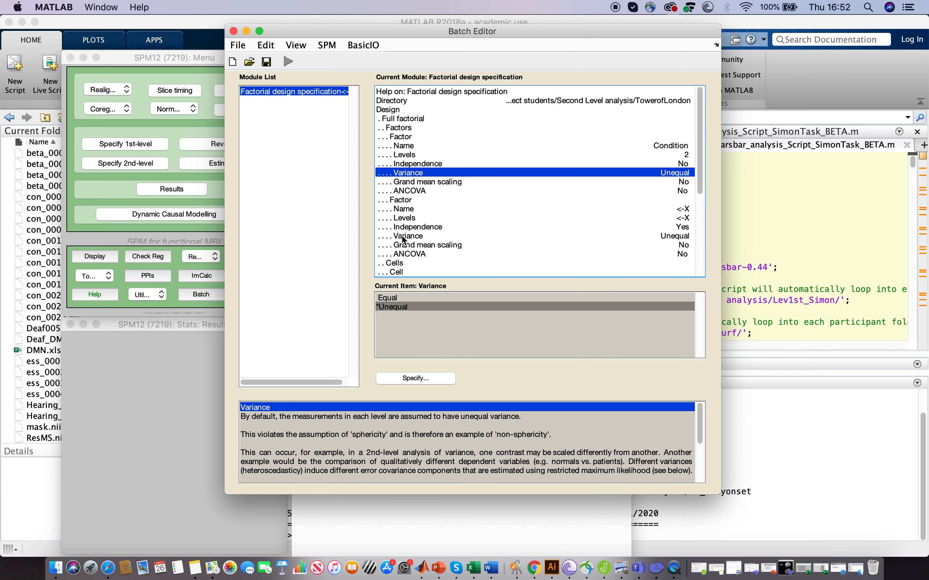
pyautogui.doubleClick(384, 299)
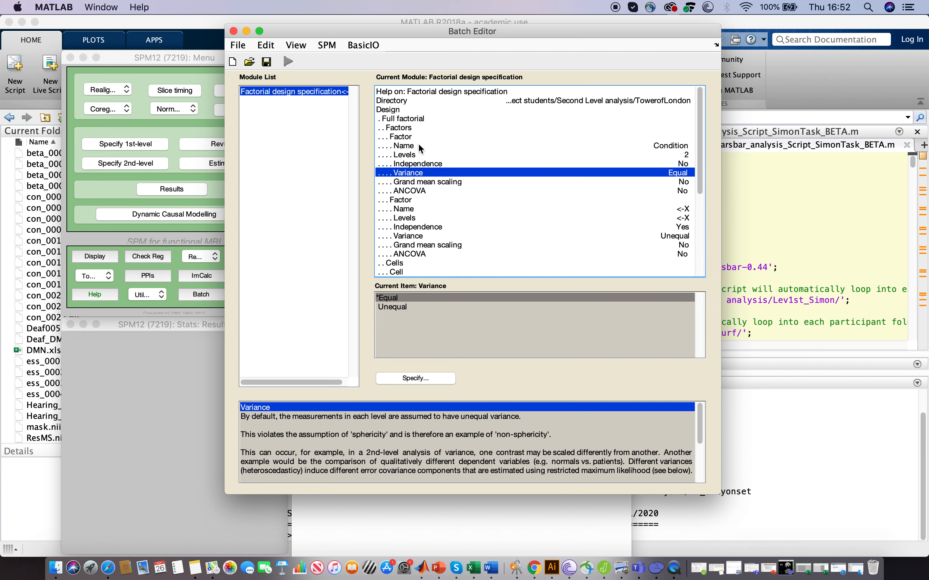
# - Name the second factor Group
pyautogui.click(400, 200)
pyautogui.click(401, 212)
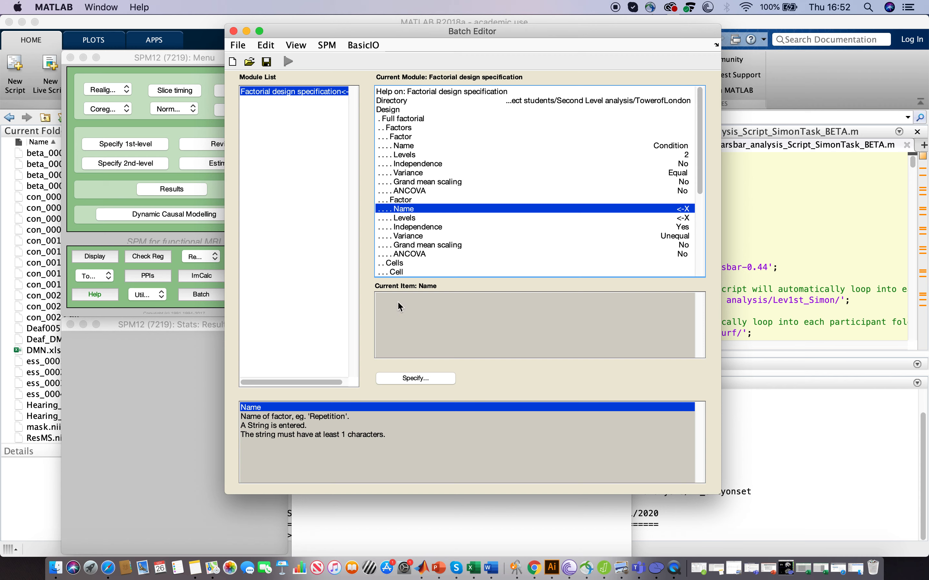
pyautogui.doubleClick(420, 210)
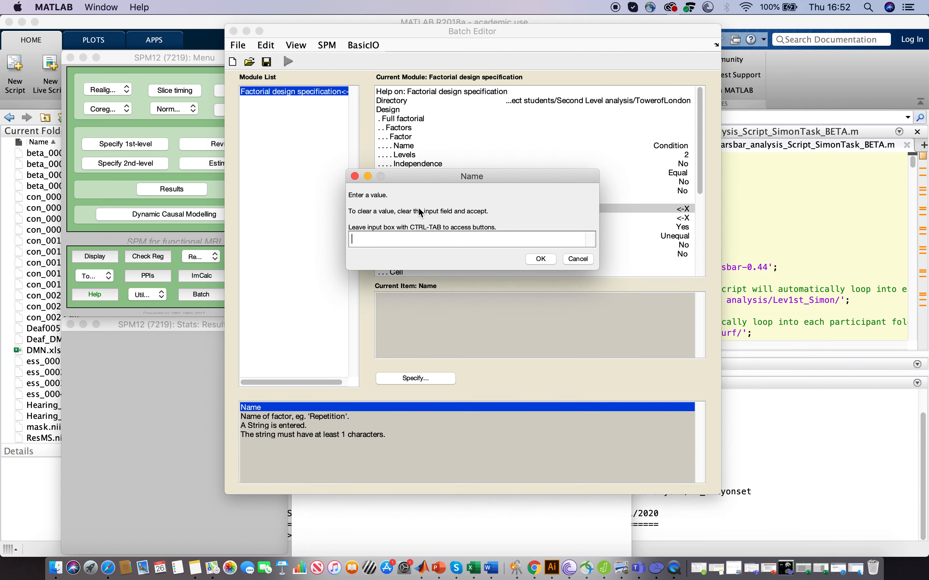
pyautogui.write('Group')
pyautogui.click(544, 258)
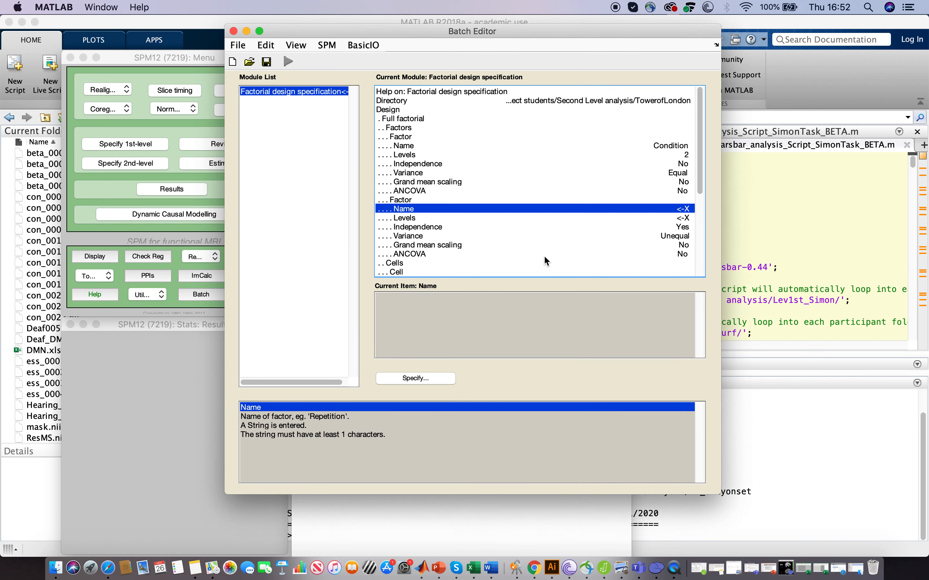
# - Give the Group factor 2 levels, keeping its independence at Yes and its variance at Unequal
pyautogui.click(410, 217)
pyautogui.click(395, 378)
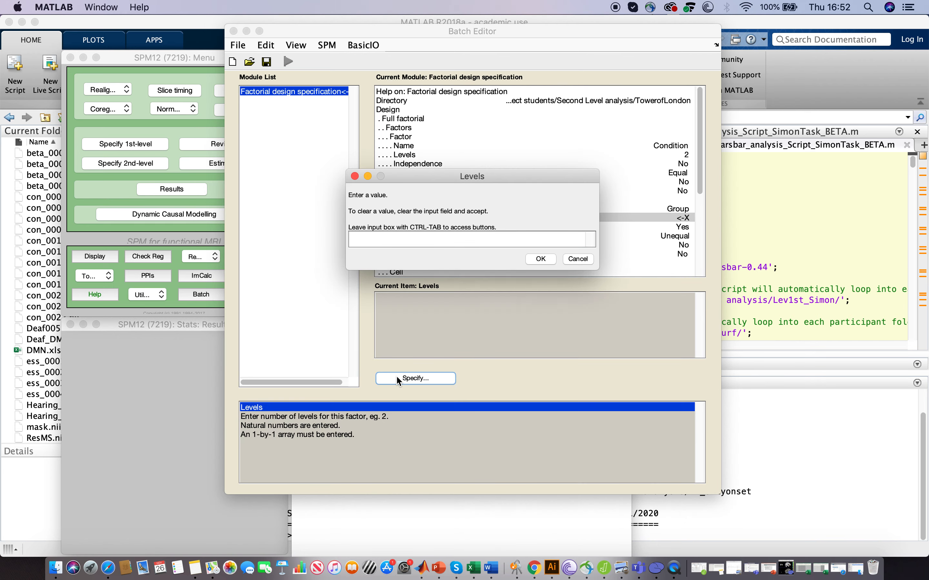
pyautogui.write('2')
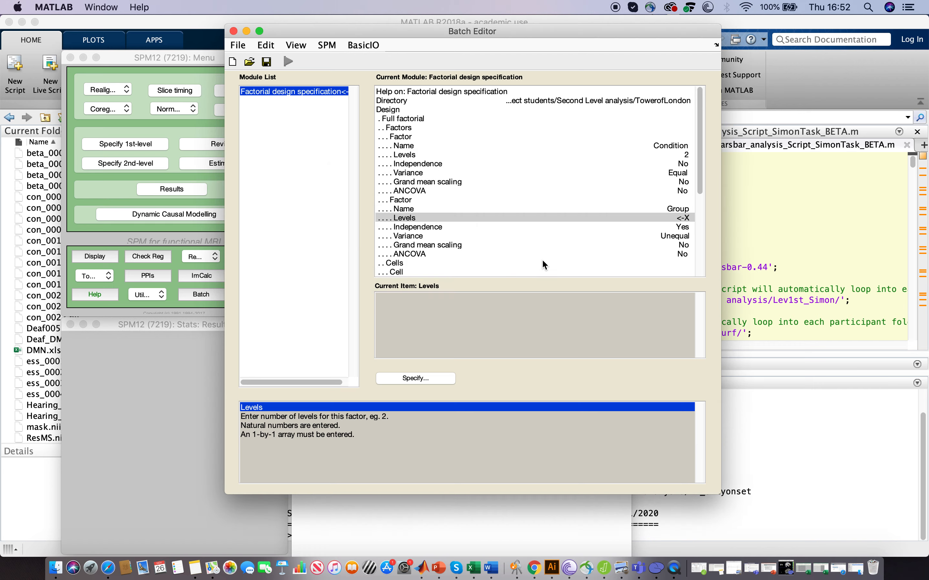
pyautogui.click(542, 259)
pyautogui.click(492, 228)
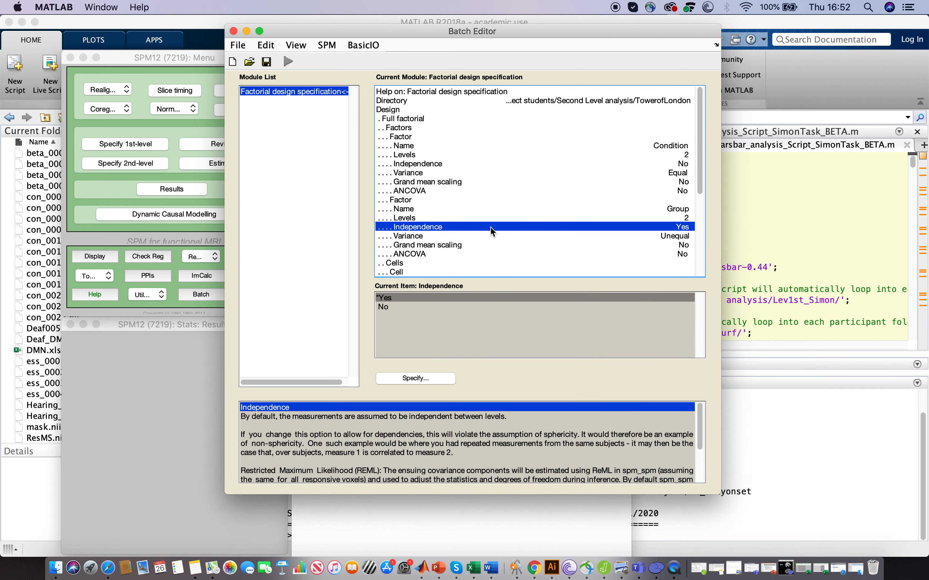
pyautogui.click(432, 237)
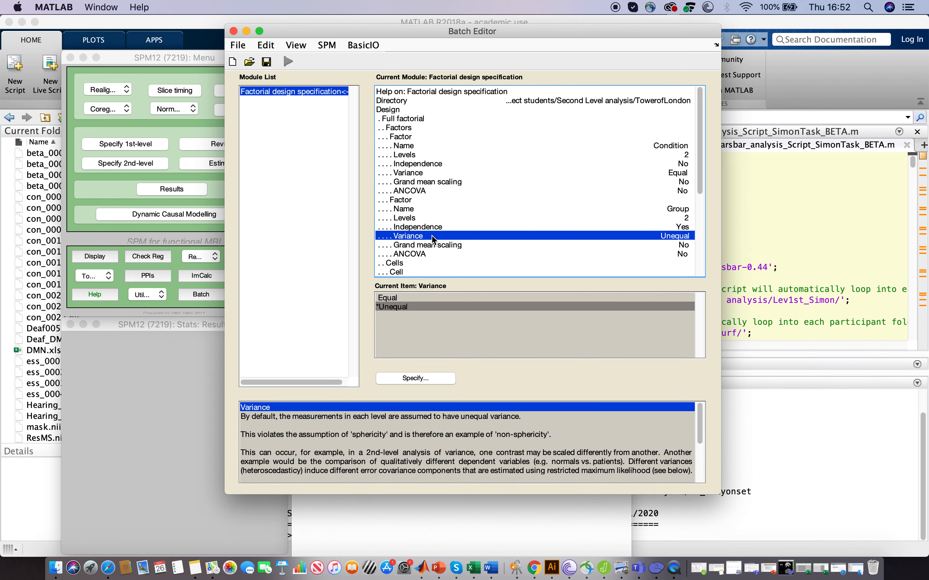
pyautogui.doubleClick(401, 297)
pyautogui.click(401, 308)
pyautogui.doubleClick(403, 309)
# - Add three more cells to the full factorial design, making four cells in total
pyautogui.scroll(-1, 494, 210)
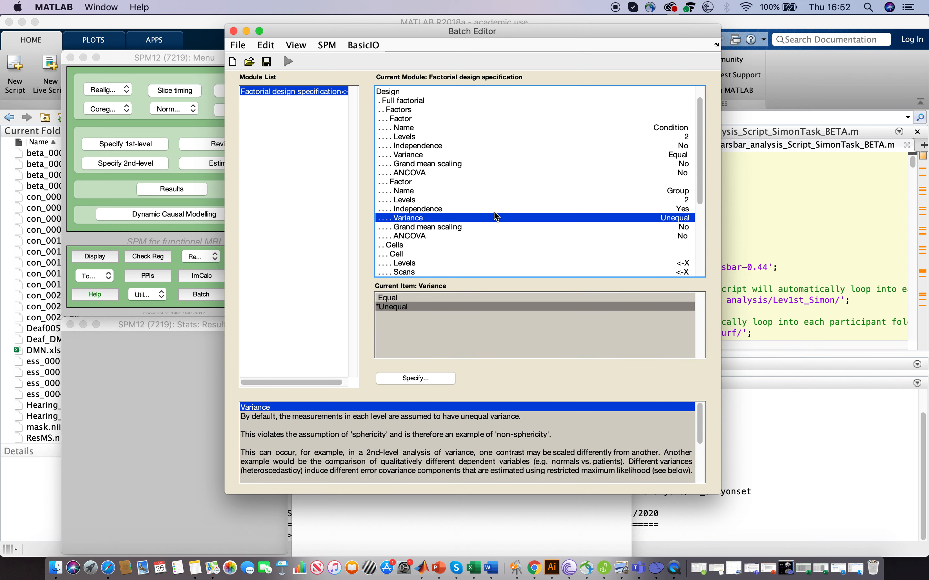
pyautogui.scroll(-1, 480, 222)
pyautogui.scroll(-3, 437, 229)
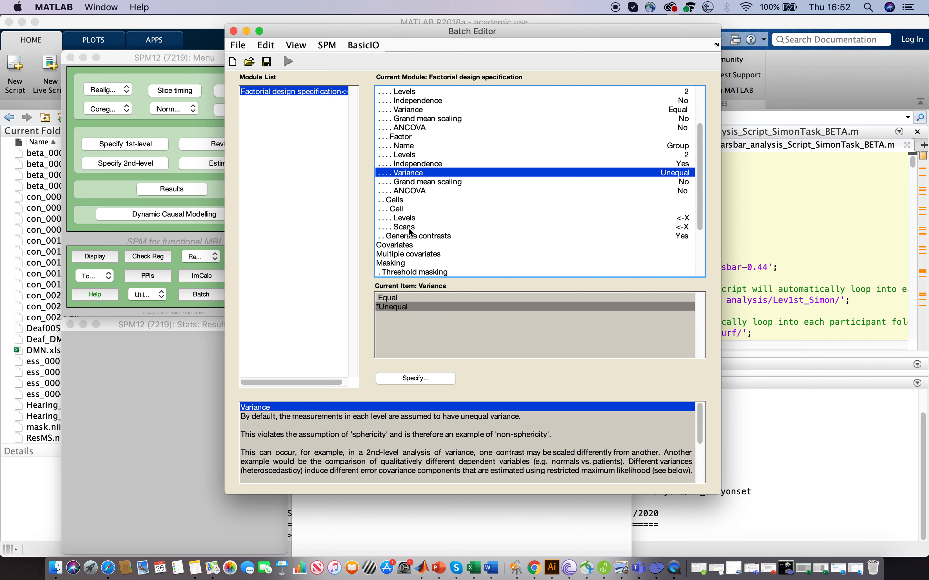
pyautogui.click(407, 219)
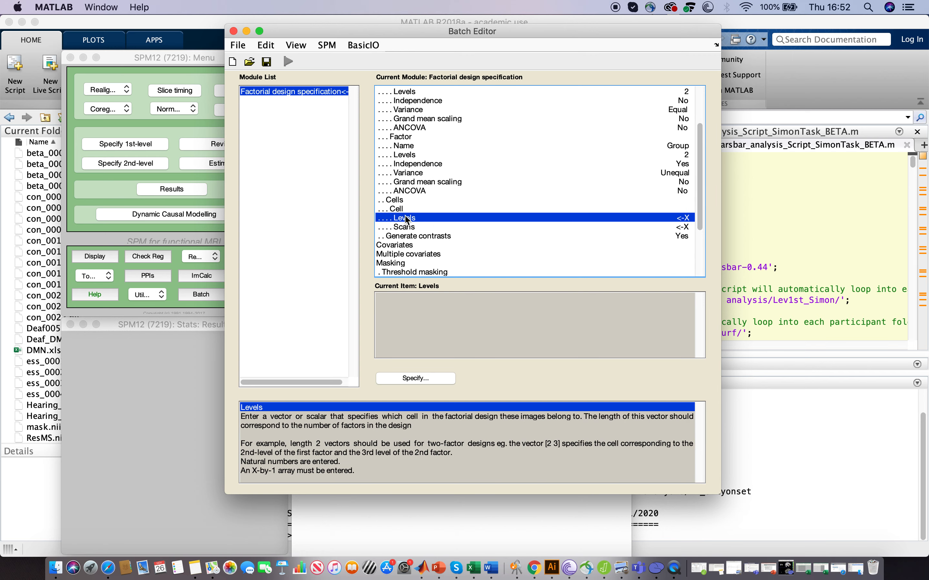
pyautogui.scroll(1, 408, 220)
pyautogui.scroll(-1, 408, 219)
pyautogui.scroll(1, 407, 219)
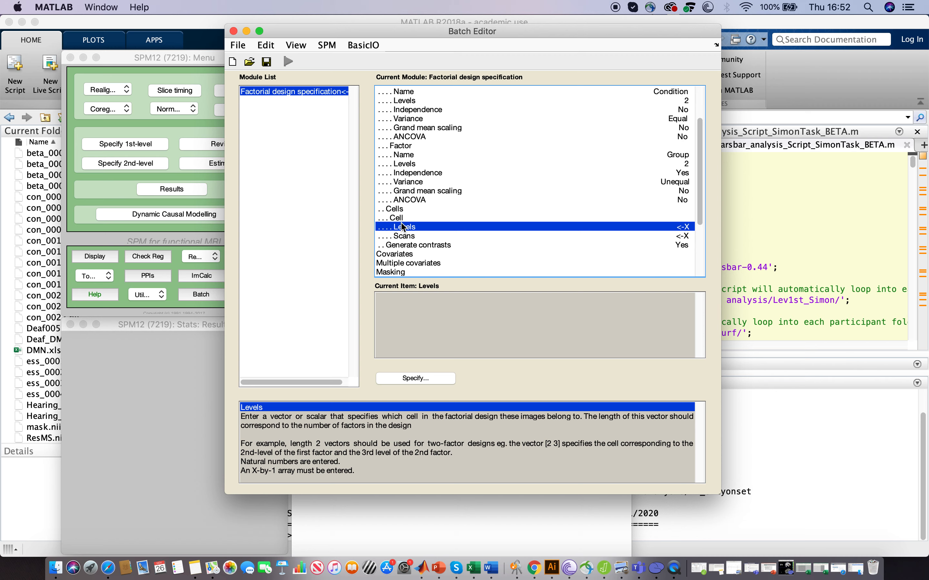
pyautogui.click(399, 209)
pyautogui.click(400, 298)
pyautogui.doubleClick(401, 299)
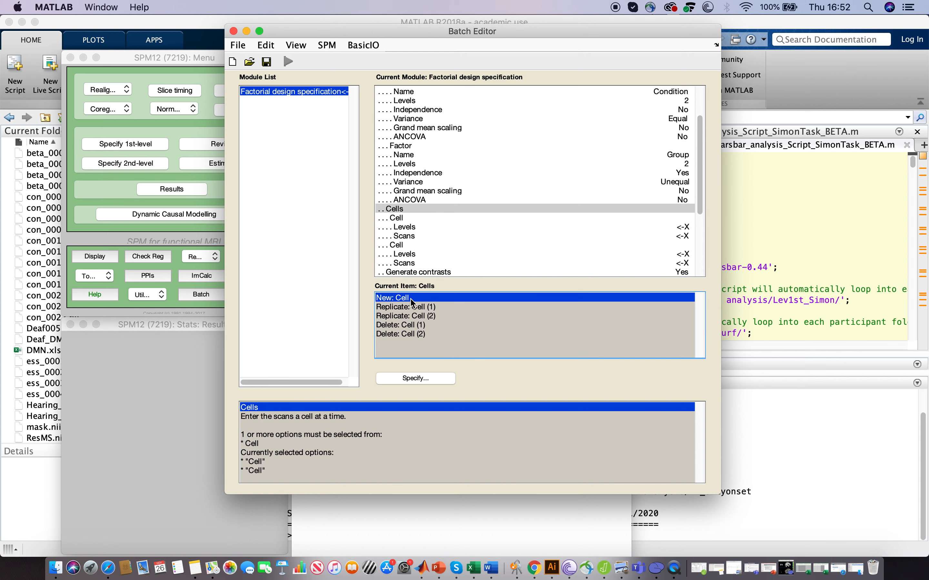
pyautogui.doubleClick(409, 299)
pyautogui.doubleClick(425, 300)
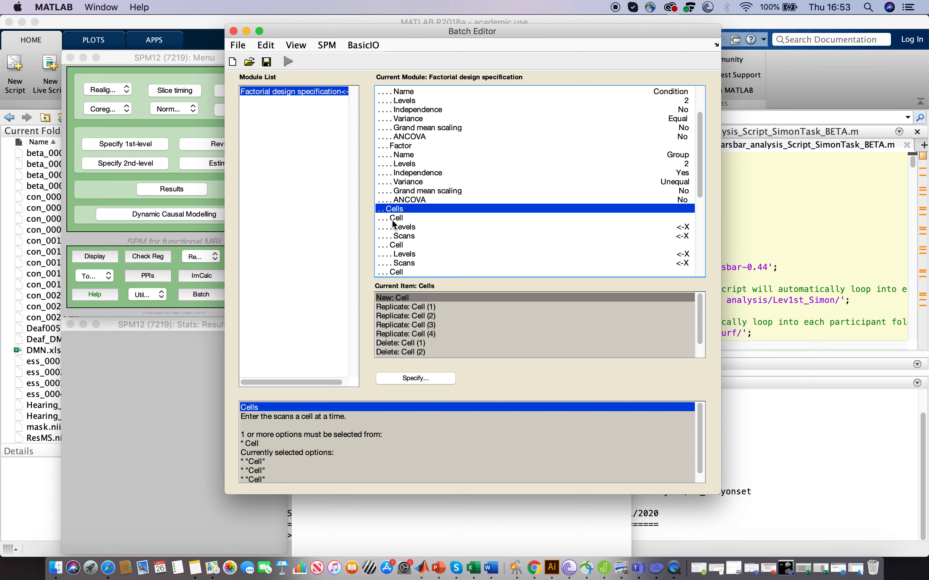
# - Set the levels of the first cell to 1 1, the first level of both Condition and Group
pyautogui.scroll(1, 394, 171)
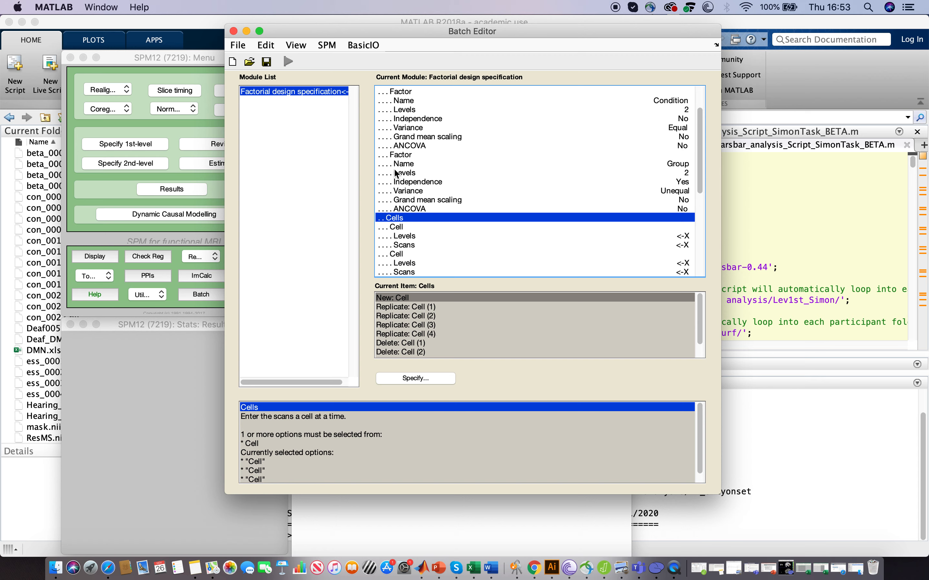
pyautogui.scroll(3, 396, 171)
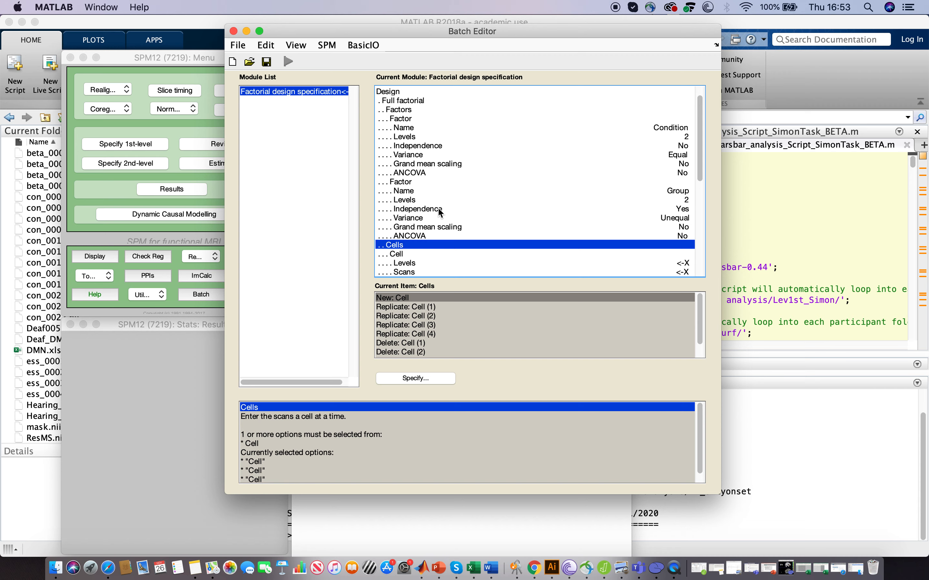
pyautogui.scroll(-2, 450, 197)
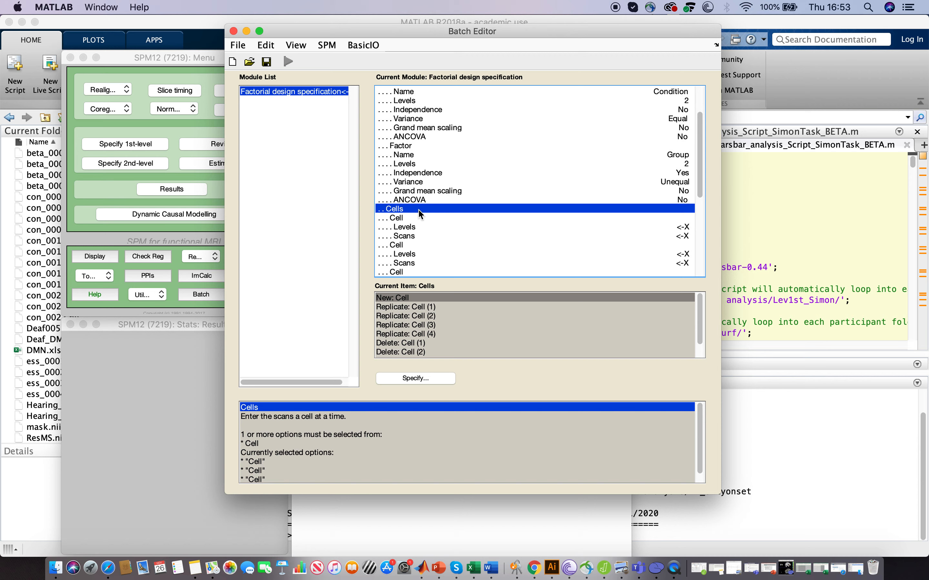
pyautogui.click(406, 230)
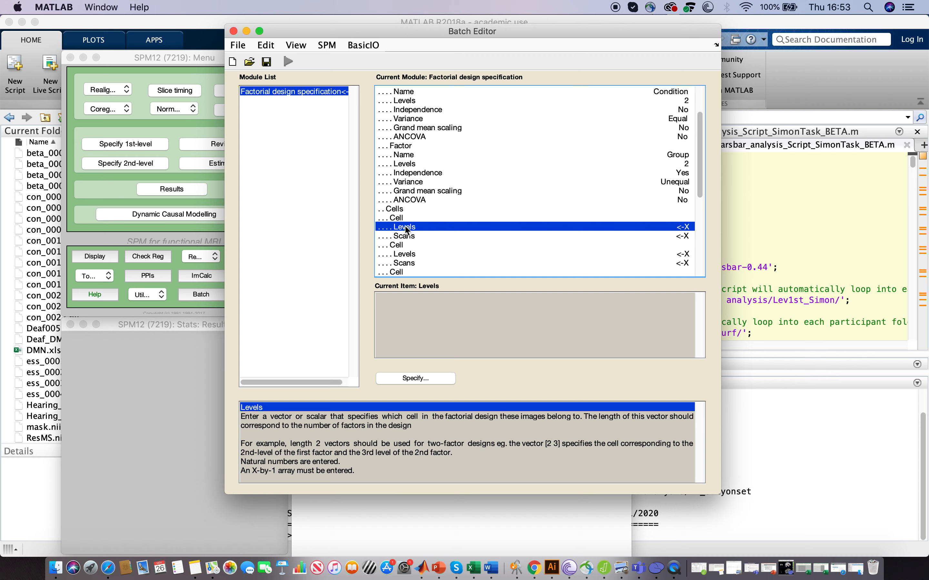
pyautogui.doubleClick(406, 229)
pyautogui.moveTo(421, 174); pyautogui.dragTo(430, 273)
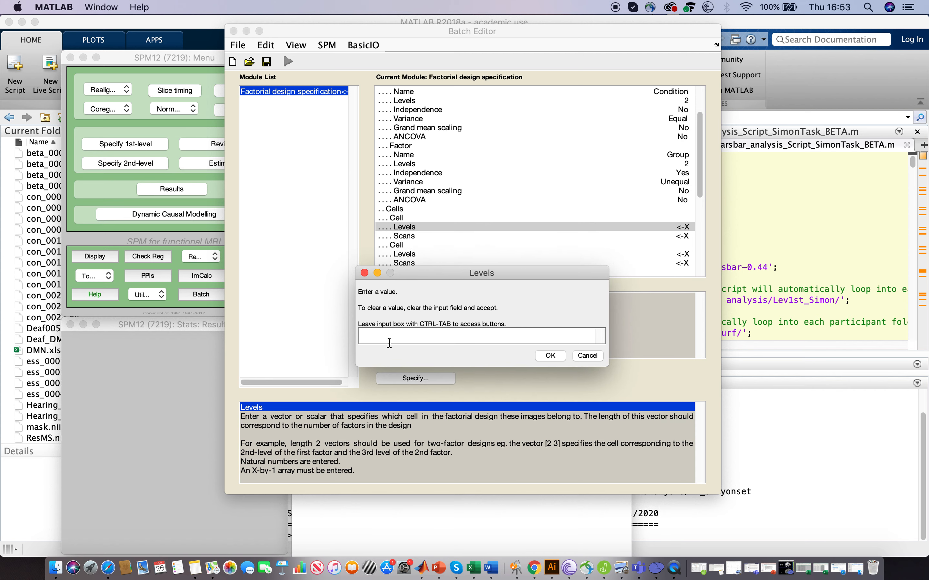
pyautogui.write('1')
pyautogui.write('1')
pyautogui.click(558, 354)
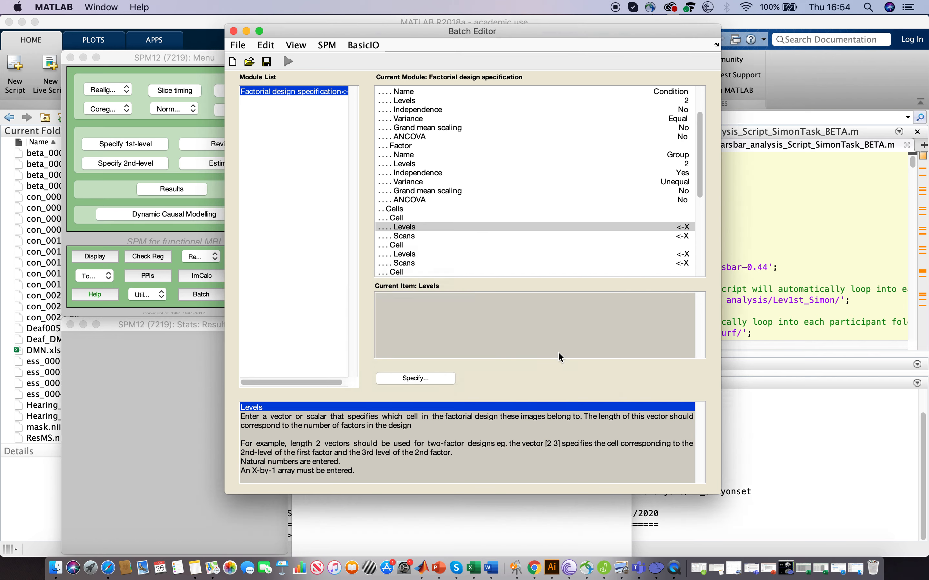
# - Start choosing scans for the first cell and go to the 1-First Level analysis folder inside the MATLAB folder
pyautogui.click(504, 237)
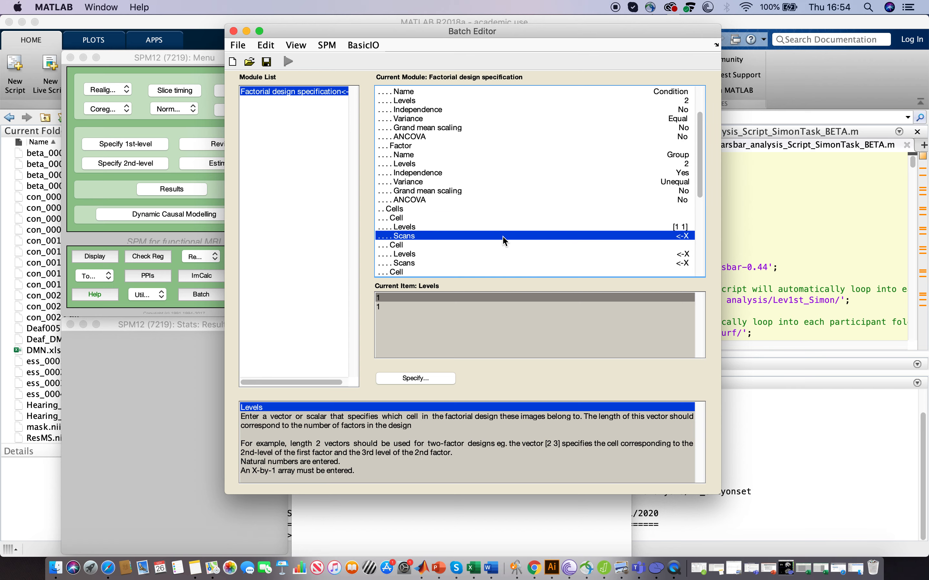
pyautogui.click(412, 379)
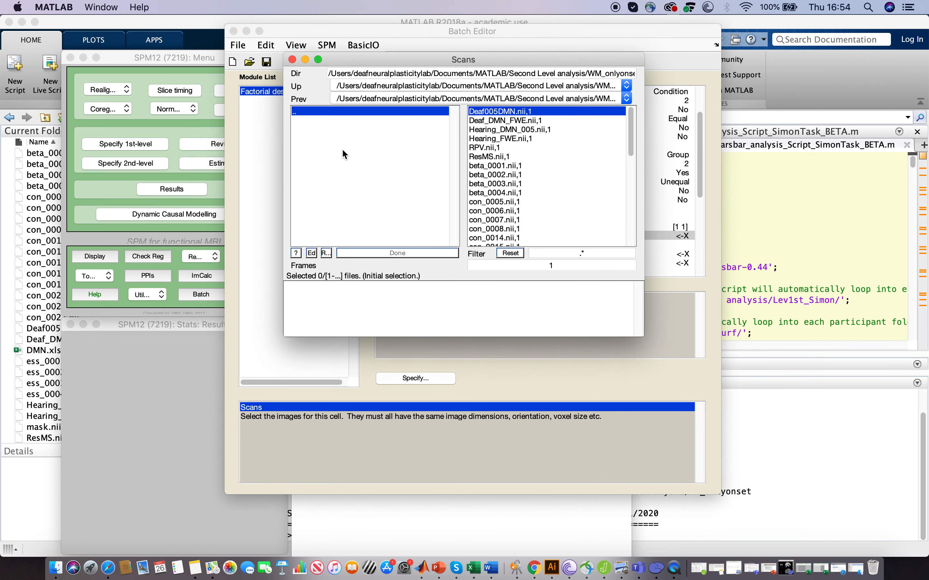
pyautogui.click(629, 99)
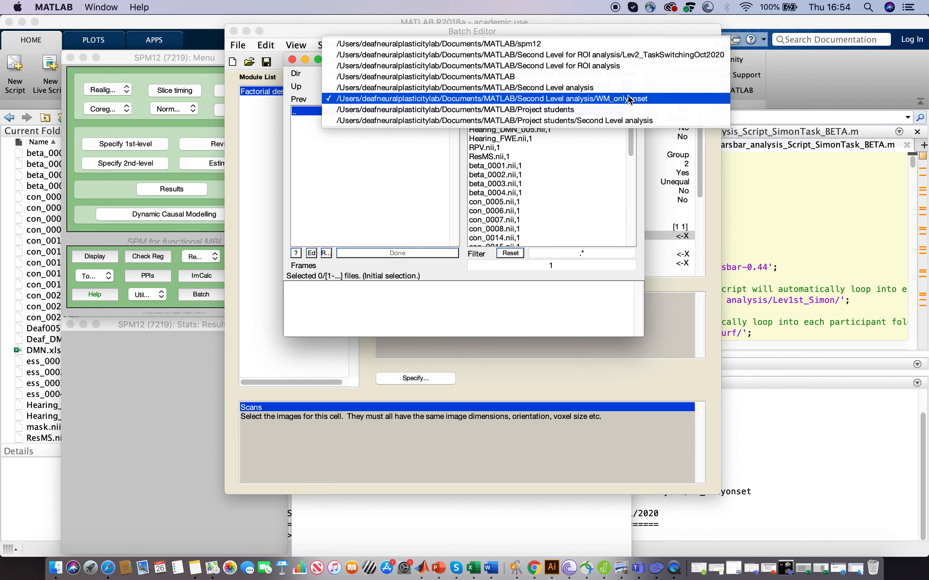
pyautogui.click(552, 77)
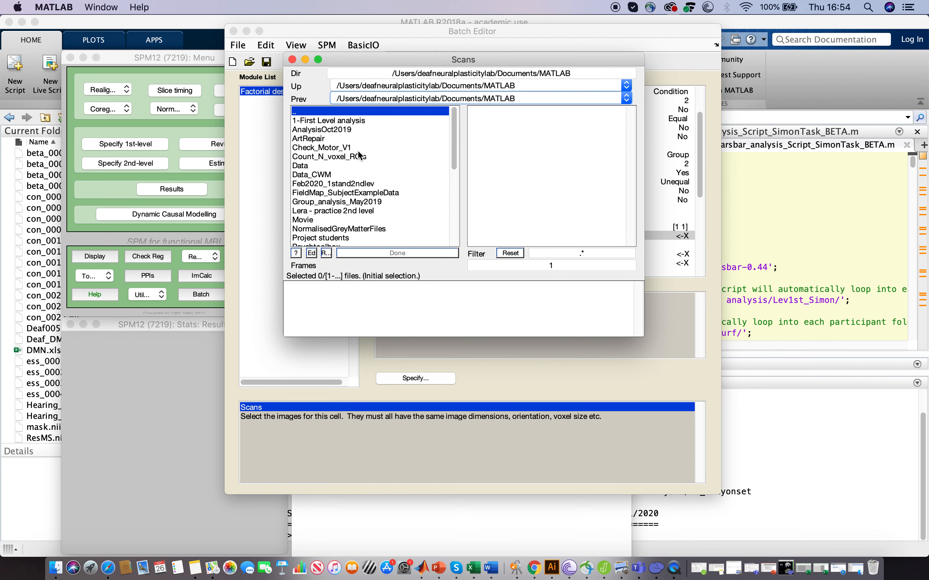
pyautogui.click(347, 120)
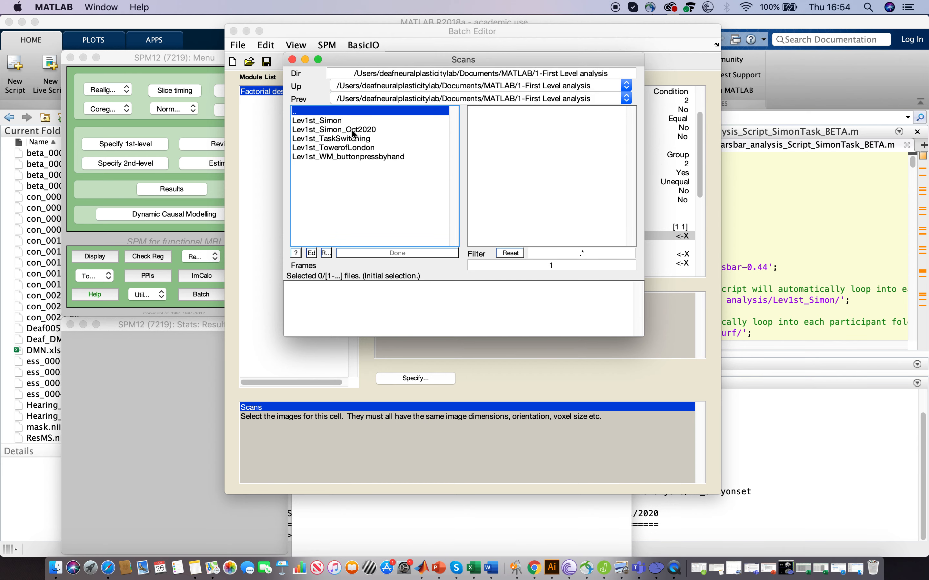
pyautogui.click(351, 130)
pyautogui.click(333, 111)
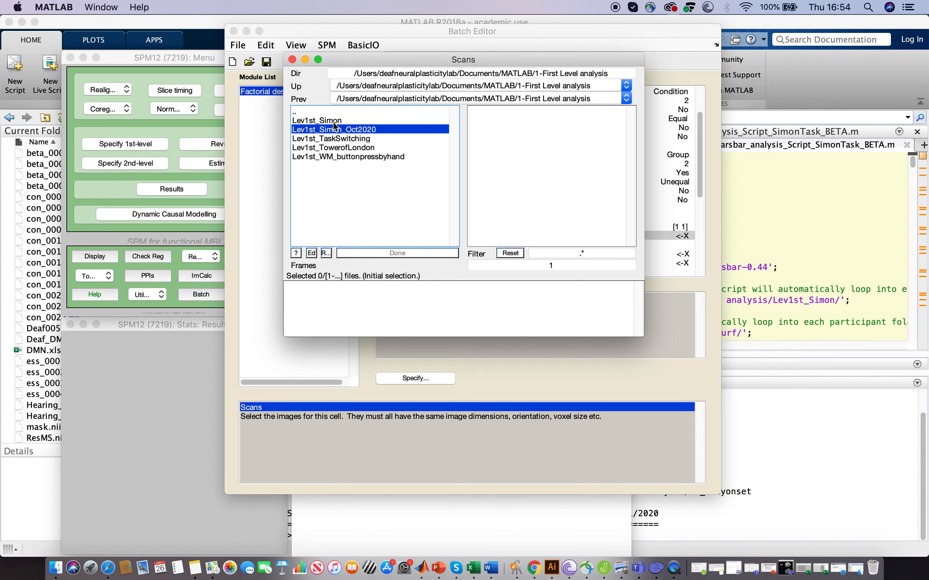
pyautogui.click(325, 139)
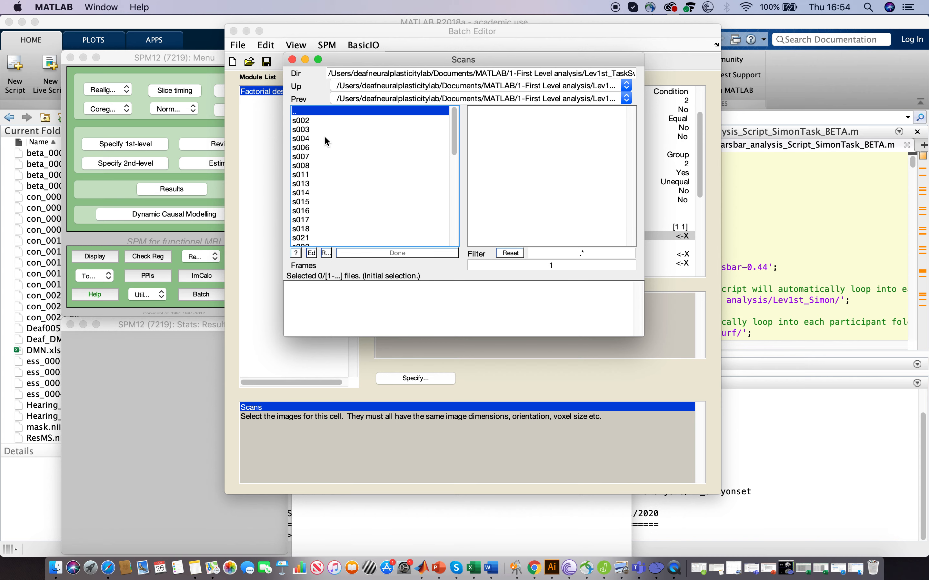
pyautogui.scroll(-15, 327, 178)
pyautogui.scroll(15, 327, 177)
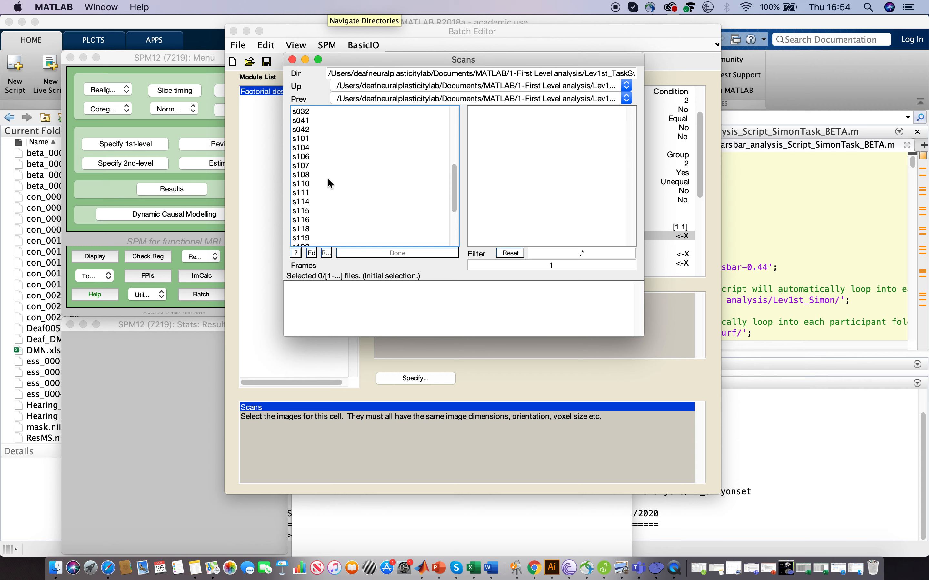
pyautogui.click(313, 118)
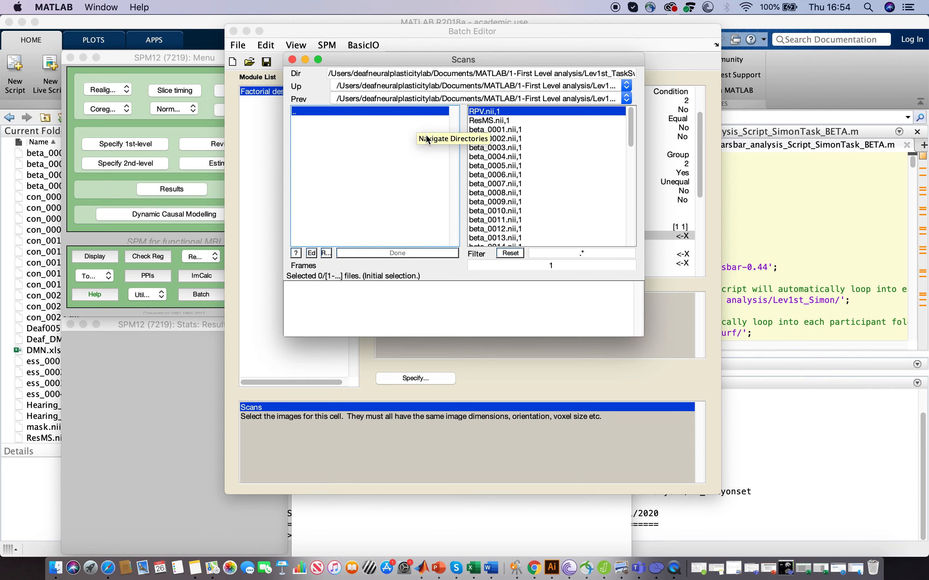
pyautogui.click(405, 112)
pyautogui.click(318, 112)
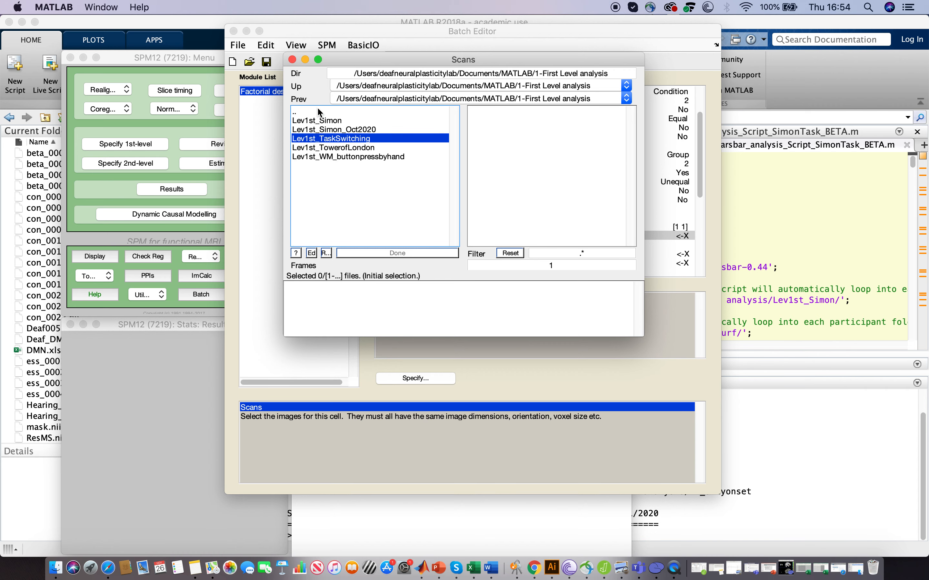
# - Add beta_0001.nii from the s002 and s003 folders of Lev1st_TowerofLondon to the first cell's scans
pyautogui.click(319, 147)
pyautogui.click(327, 117)
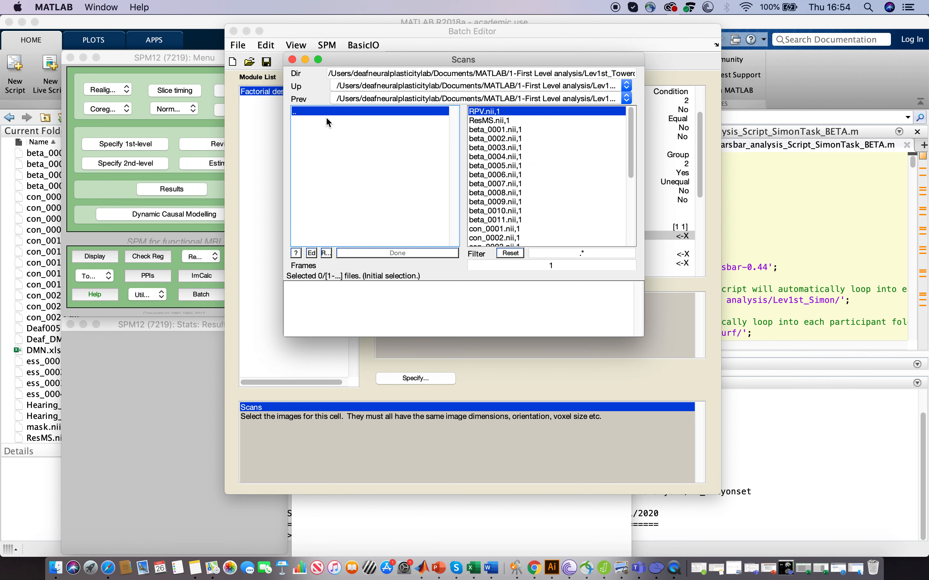
pyautogui.click(483, 133)
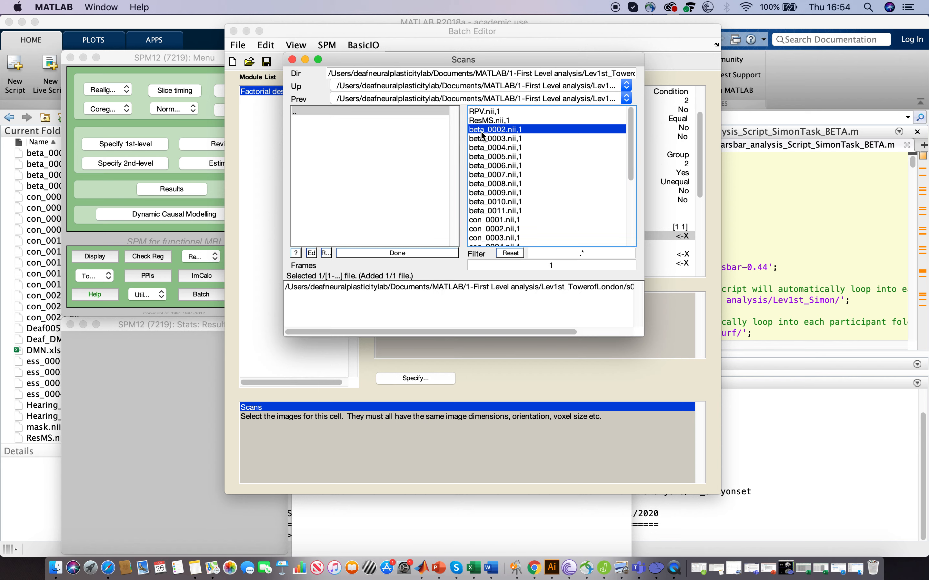
pyautogui.click(394, 111)
pyautogui.click(343, 126)
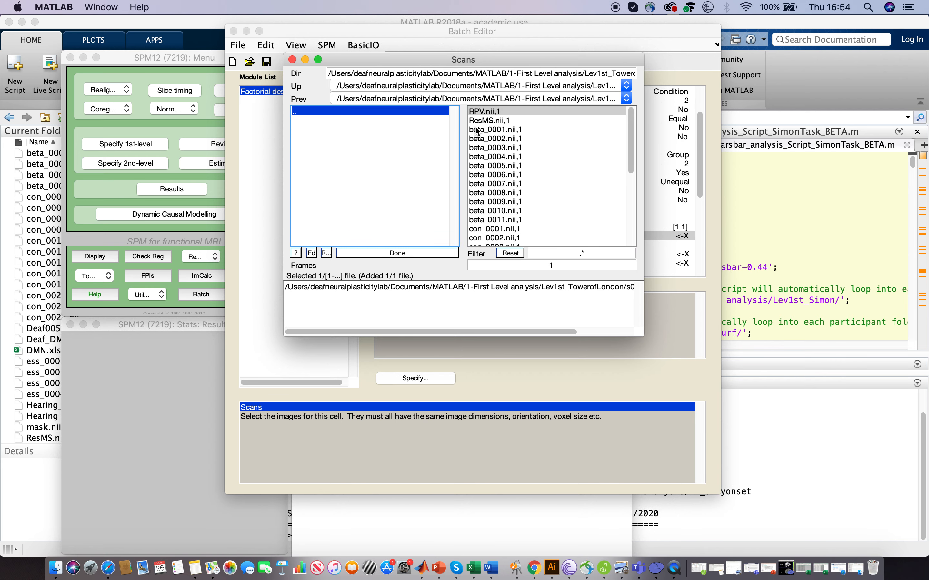
pyautogui.click(477, 131)
# - Add beta_0001.nii from the s004 and s006 folders to the first cell's scans
pyautogui.click(355, 111)
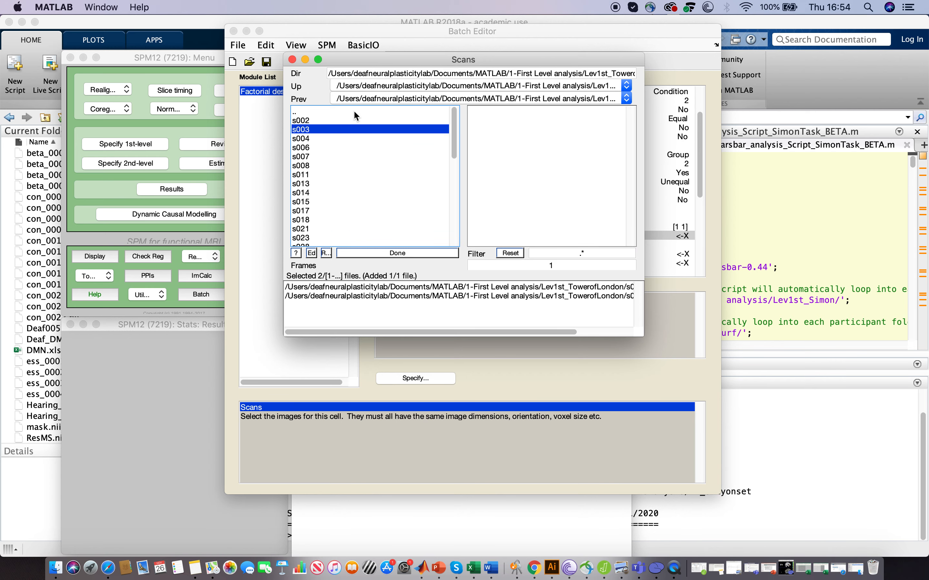
pyautogui.click(298, 141)
pyautogui.click(479, 131)
pyautogui.click(376, 112)
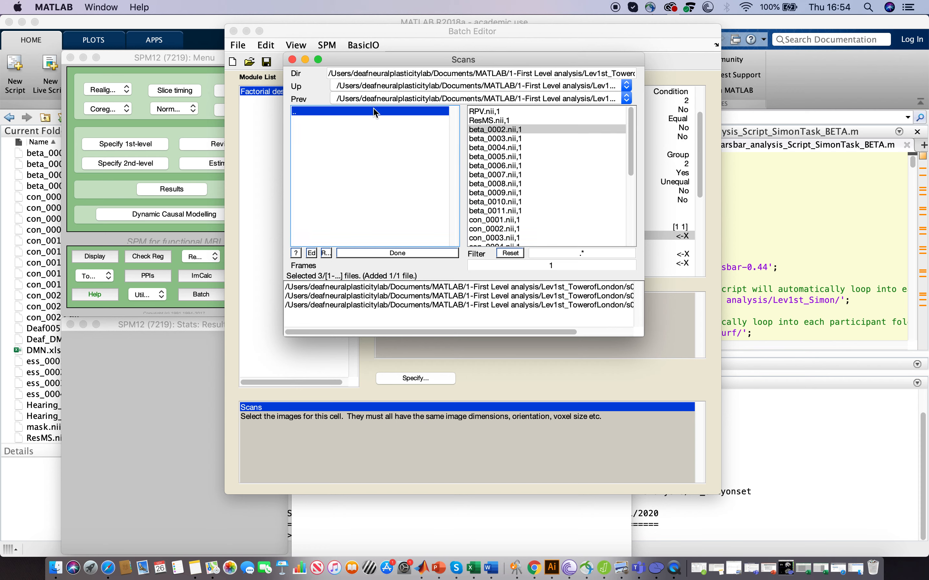
pyautogui.click(301, 147)
pyautogui.click(483, 130)
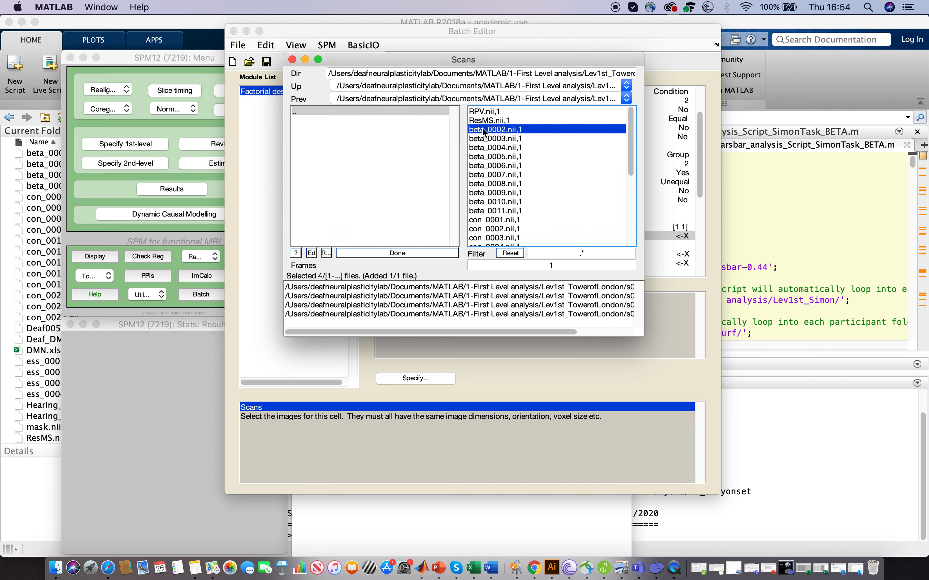
# - Add beta_0001.nii from the s007 and s008 folders to the first cell's scans
pyautogui.click(378, 108)
pyautogui.click(300, 157)
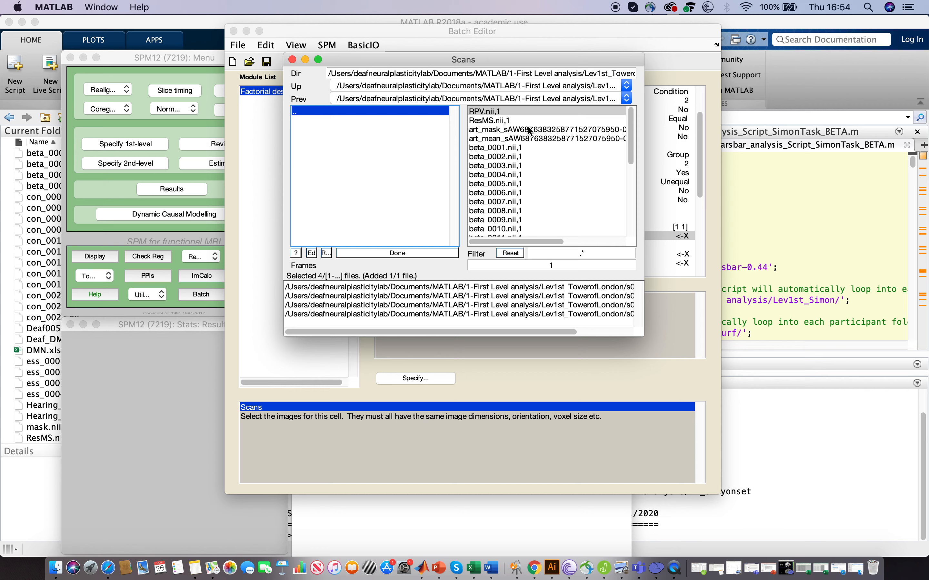
pyautogui.click(502, 148)
pyautogui.click(338, 111)
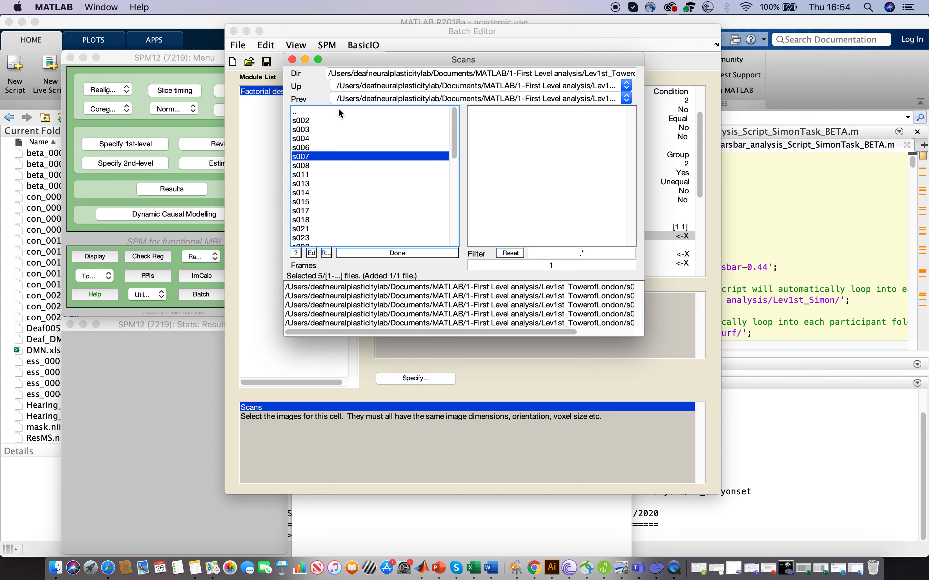
pyautogui.click(315, 163)
pyautogui.click(501, 139)
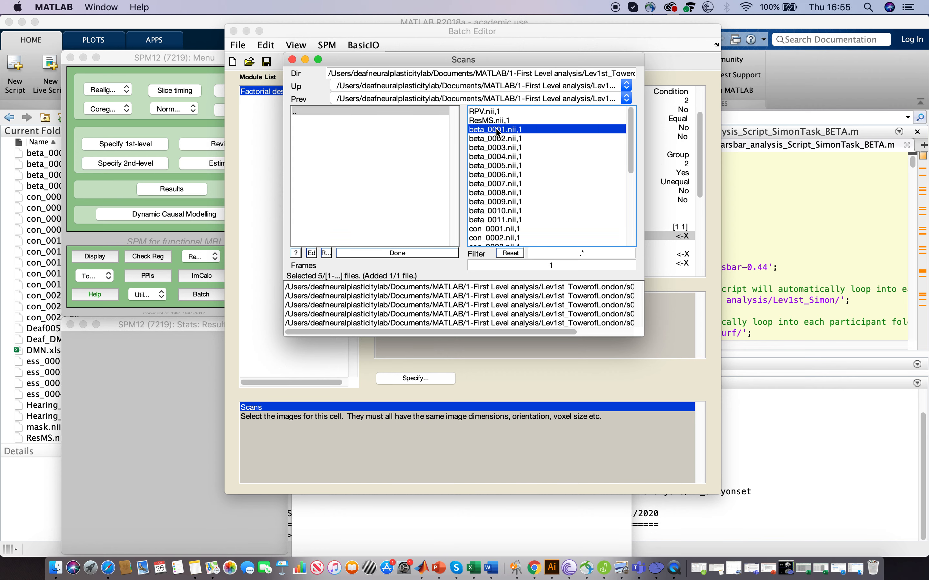
# - Add beta_0001.nii from the s011 and s013 folders to the first cell's scans
pyautogui.click(371, 109)
pyautogui.scroll(-4, 321, 210)
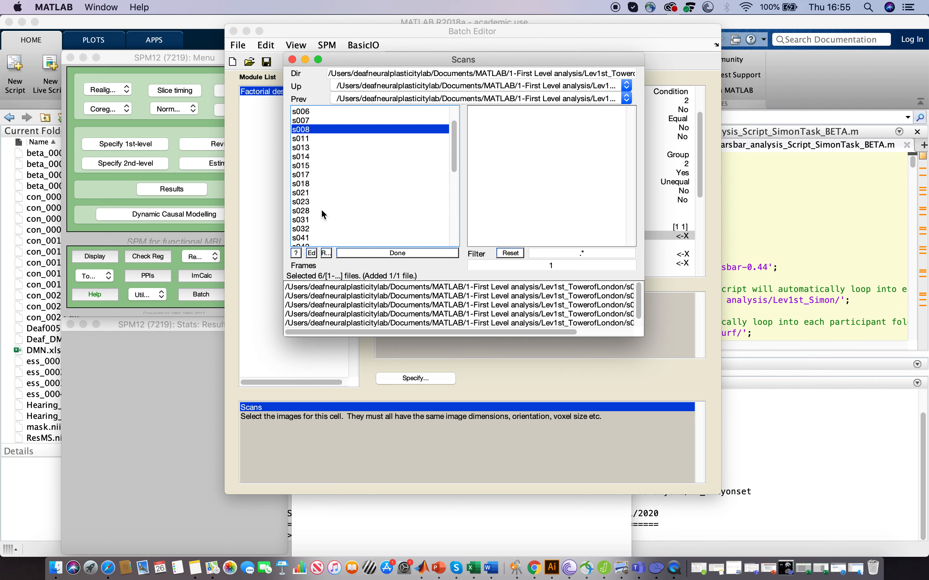
pyautogui.click(295, 139)
pyautogui.click(488, 130)
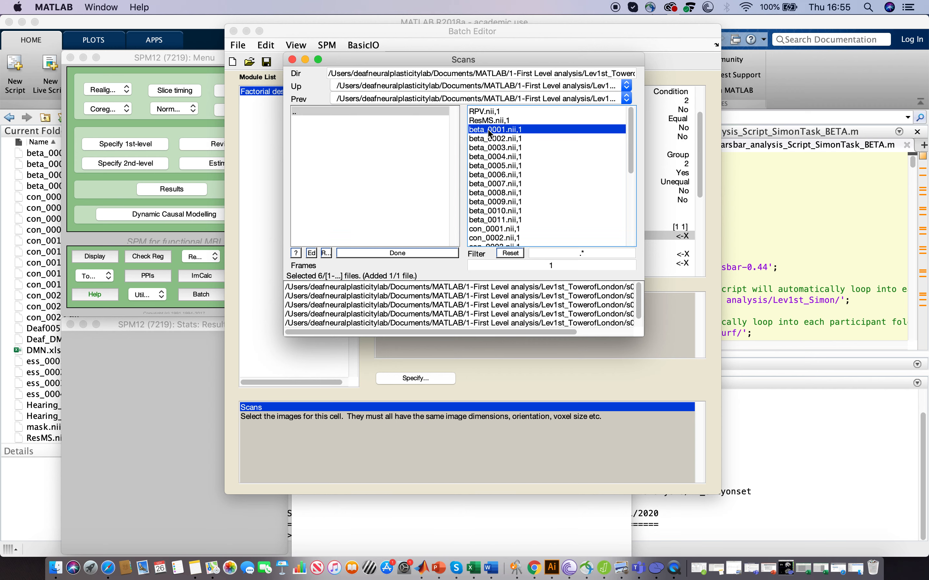
pyautogui.click(374, 111)
pyautogui.click(313, 180)
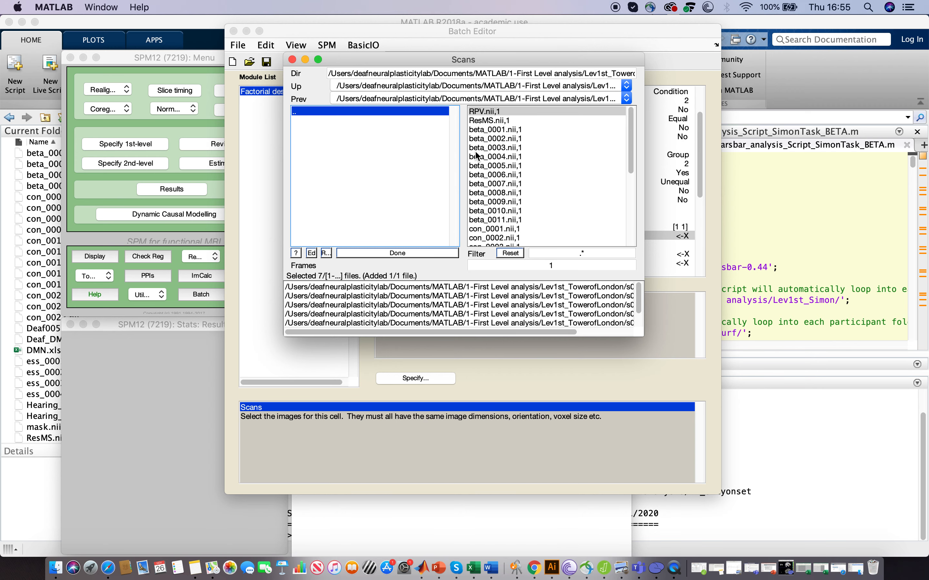
pyautogui.click(488, 129)
# - Add beta_0001.nii from the s014 and s015 folders to the first cell's scans
pyautogui.click(363, 112)
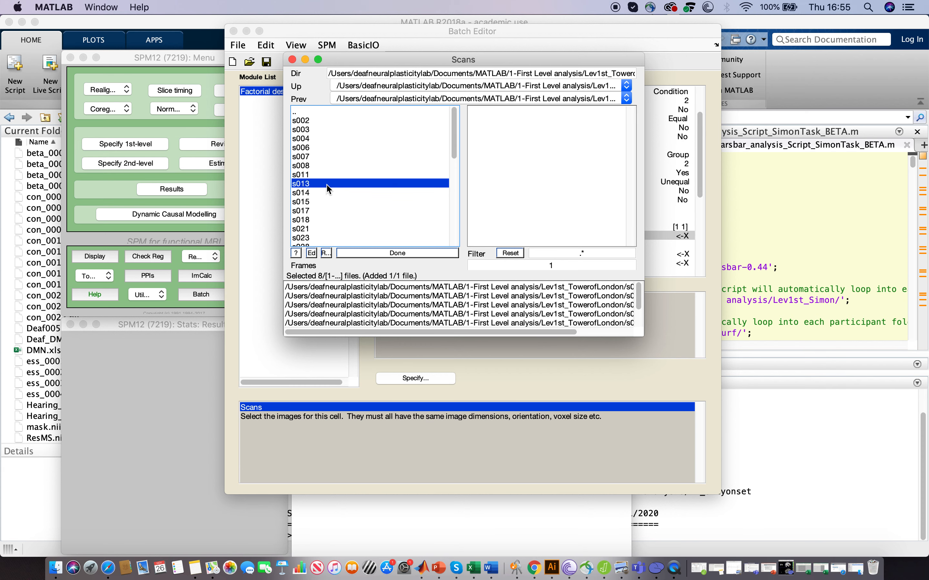
pyautogui.click(322, 190)
pyautogui.click(491, 132)
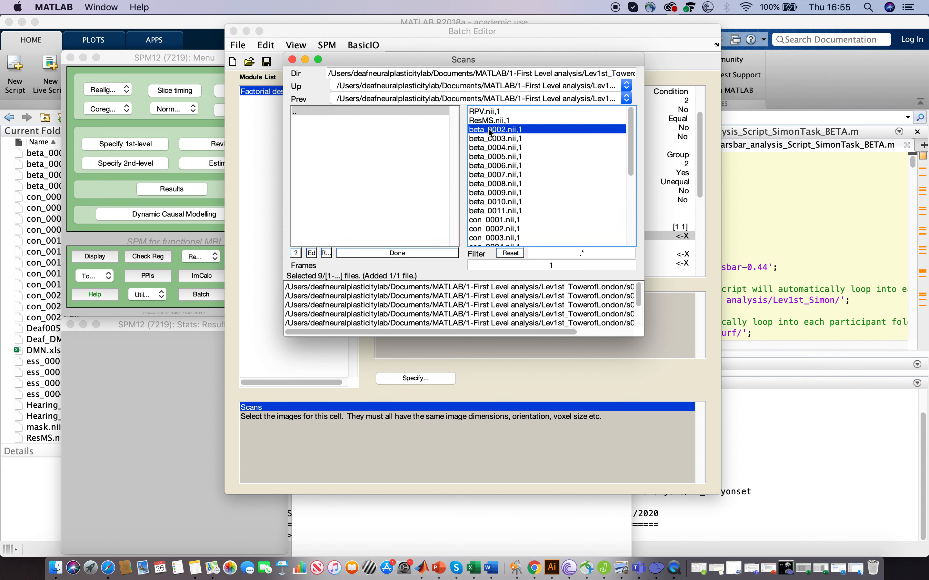
pyautogui.click(372, 109)
pyautogui.click(331, 201)
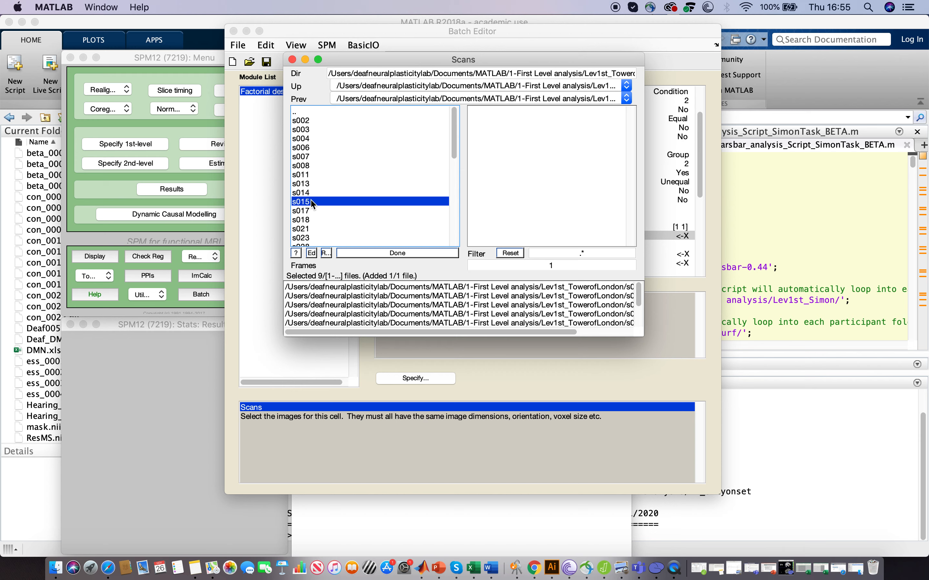
pyautogui.click(489, 131)
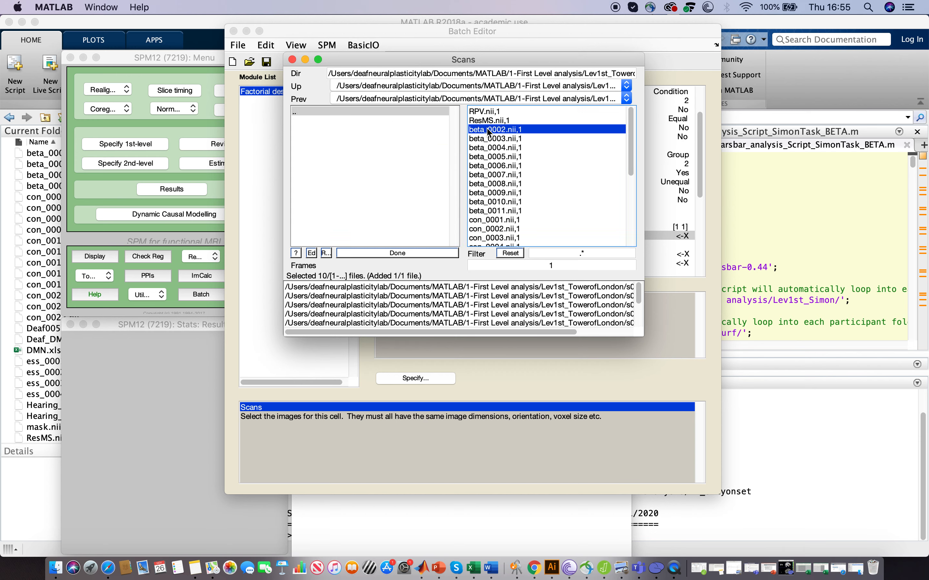
# - Add beta_0001.nii from the s017 and s018 folders to the first cell's scans
pyautogui.click(357, 111)
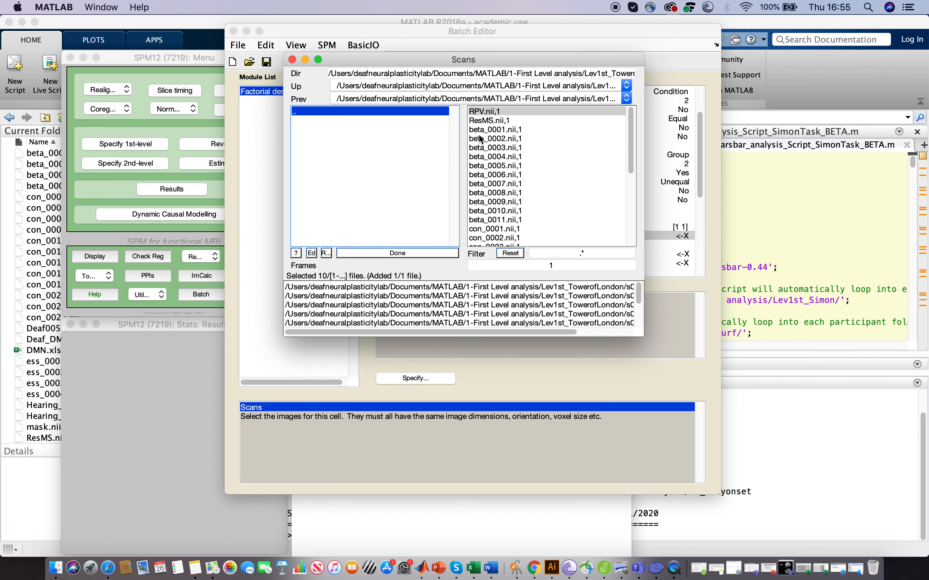
pyautogui.click(481, 139)
pyautogui.click(371, 109)
pyautogui.click(313, 220)
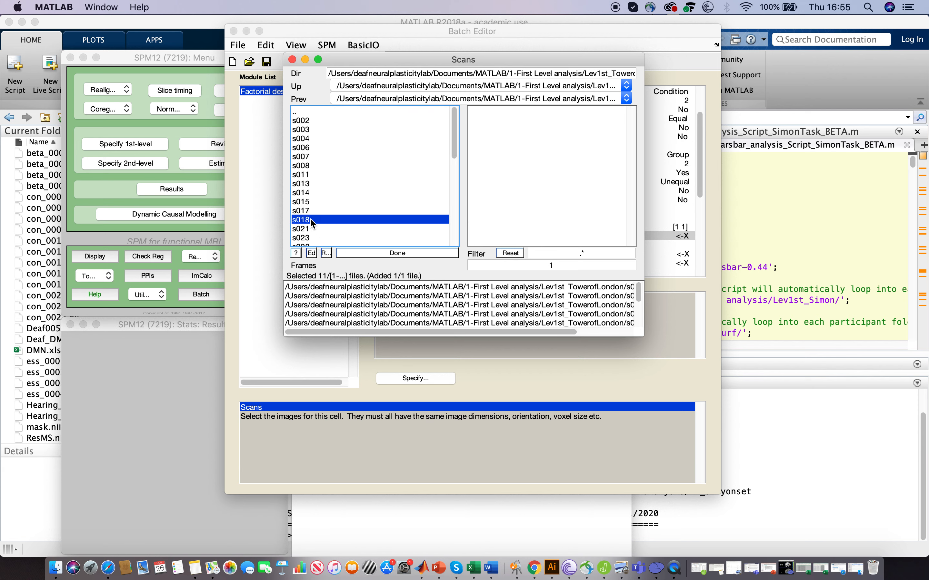
pyautogui.click(505, 129)
# - Add beta_0001.nii from the s021 and s023 folders to the first cell's scans
pyautogui.click(388, 111)
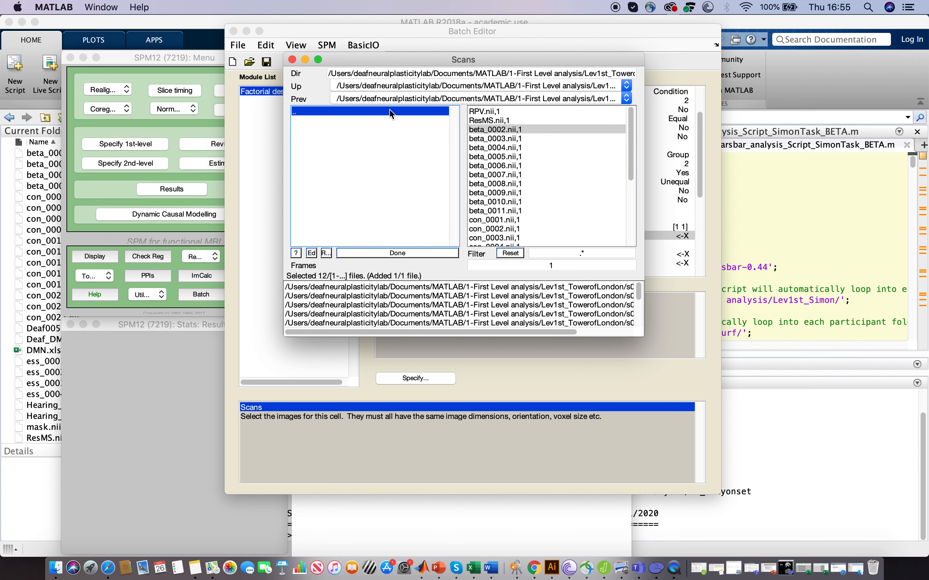
pyautogui.click(318, 222)
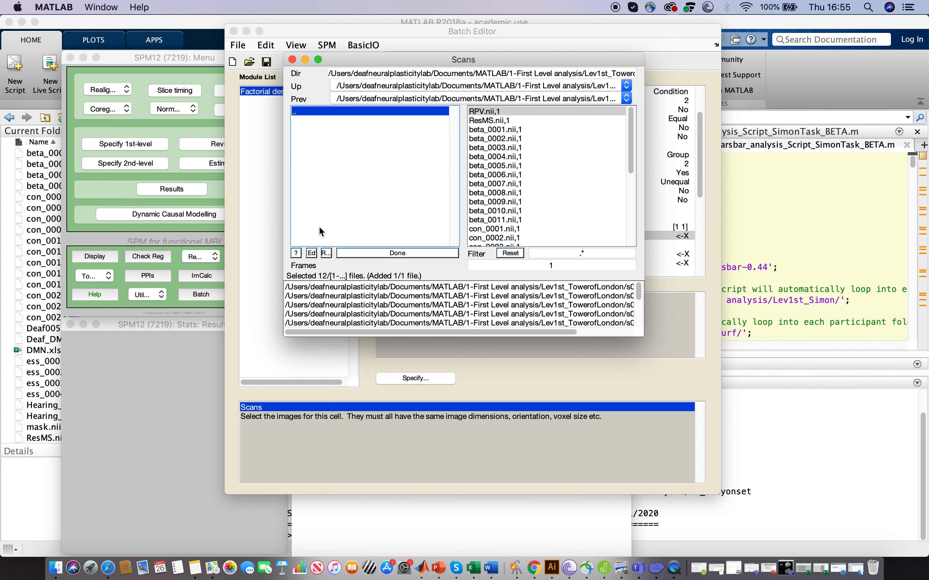
pyautogui.click(490, 130)
pyautogui.click(346, 112)
pyautogui.scroll(-4, 348, 209)
pyautogui.click(320, 175)
pyautogui.click(489, 131)
# - Add beta_0001.nii from the s028 and s031 folders to the first cell's scans
pyautogui.click(368, 109)
pyautogui.scroll(-3, 318, 216)
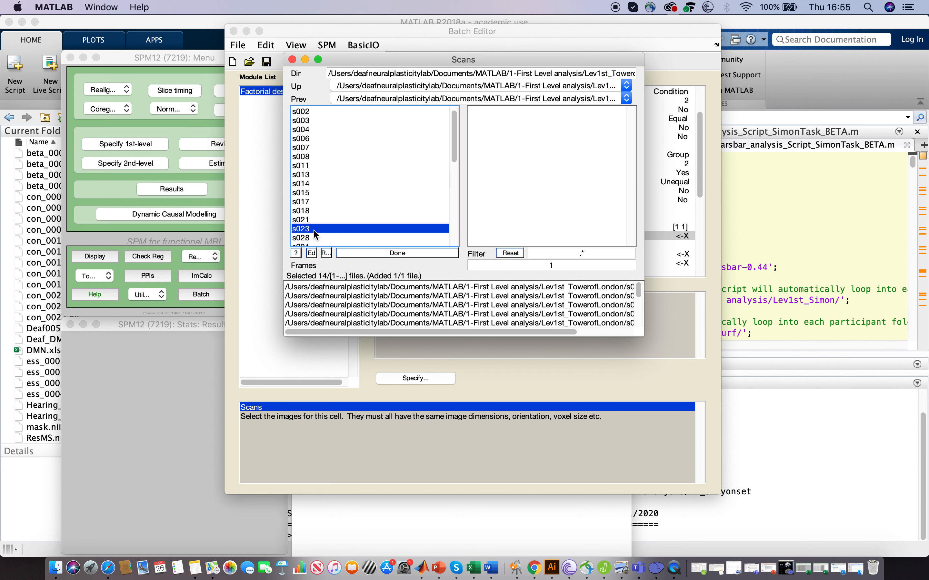
pyautogui.click(307, 200)
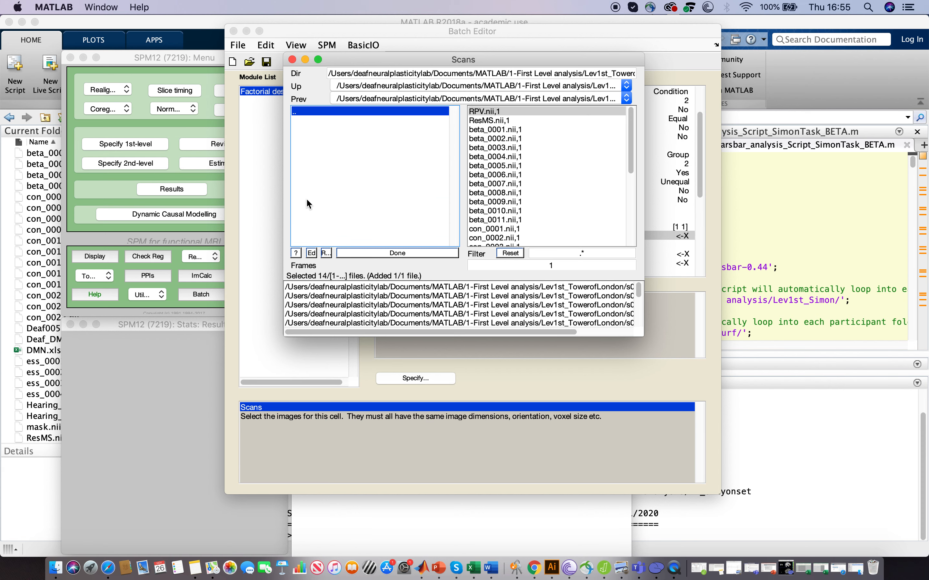
pyautogui.click(495, 130)
pyautogui.click(347, 111)
pyautogui.scroll(-5, 362, 212)
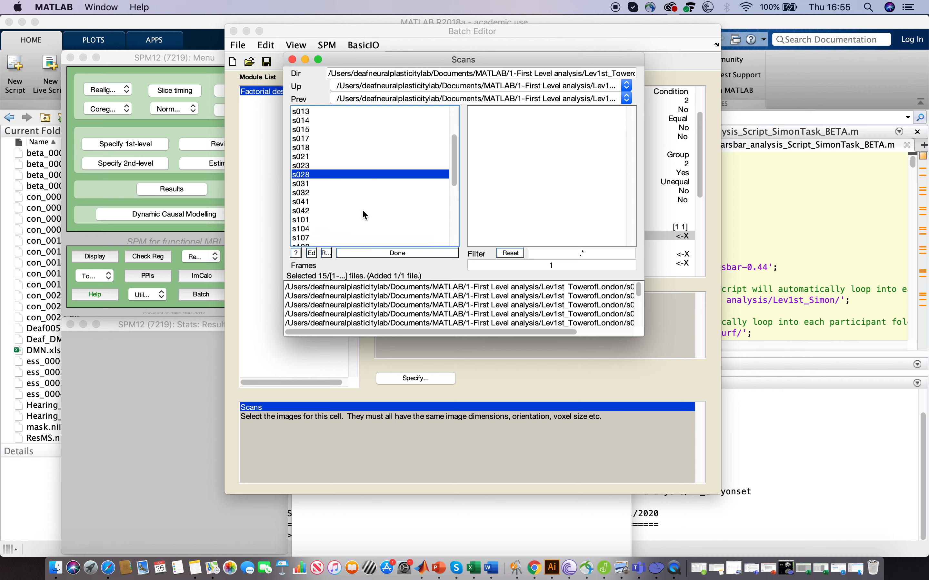
pyautogui.click(327, 193)
pyautogui.click(495, 130)
# - Add beta_0001.nii from the s032 and s041 folders to the first cell's scans
pyautogui.click(347, 111)
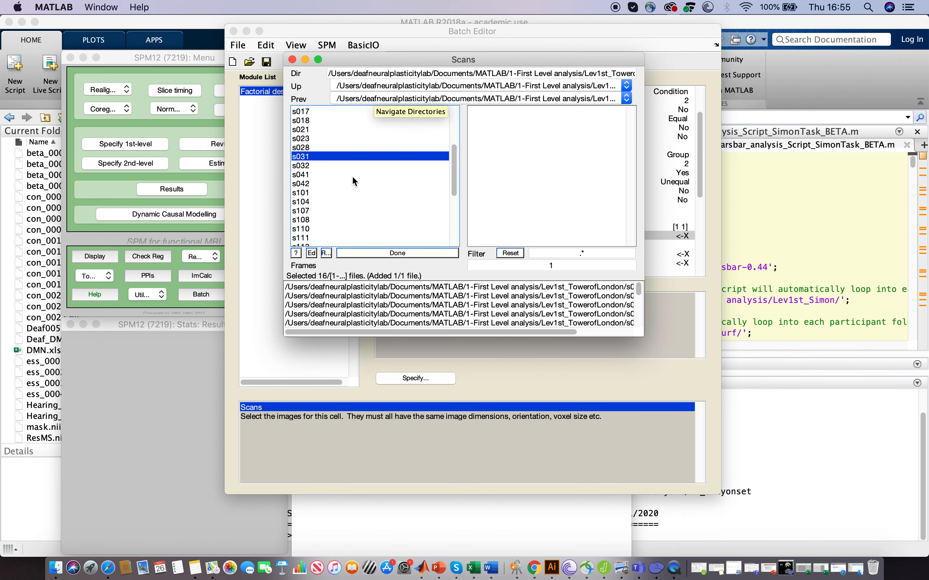
pyautogui.click(325, 165)
pyautogui.click(504, 130)
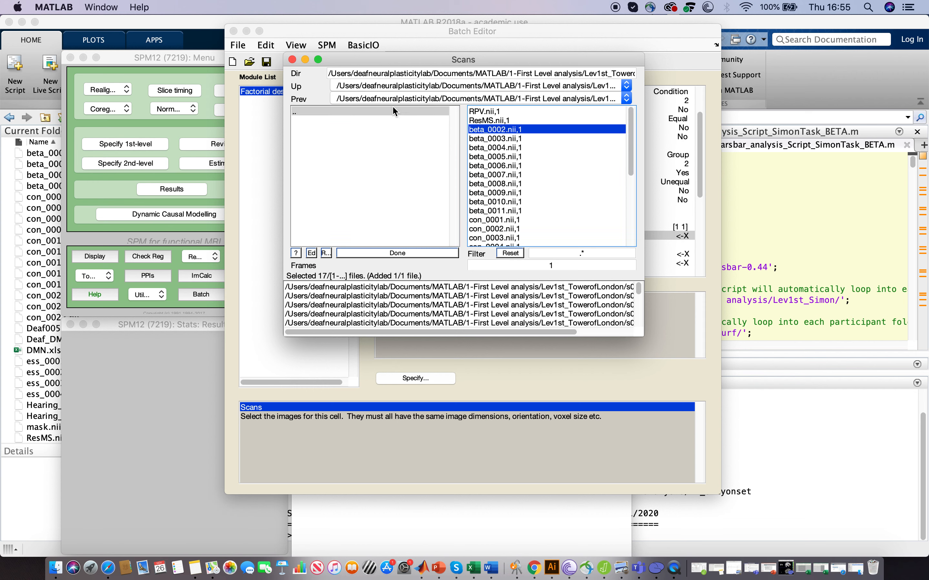
pyautogui.click(390, 111)
pyautogui.scroll(-5, 349, 201)
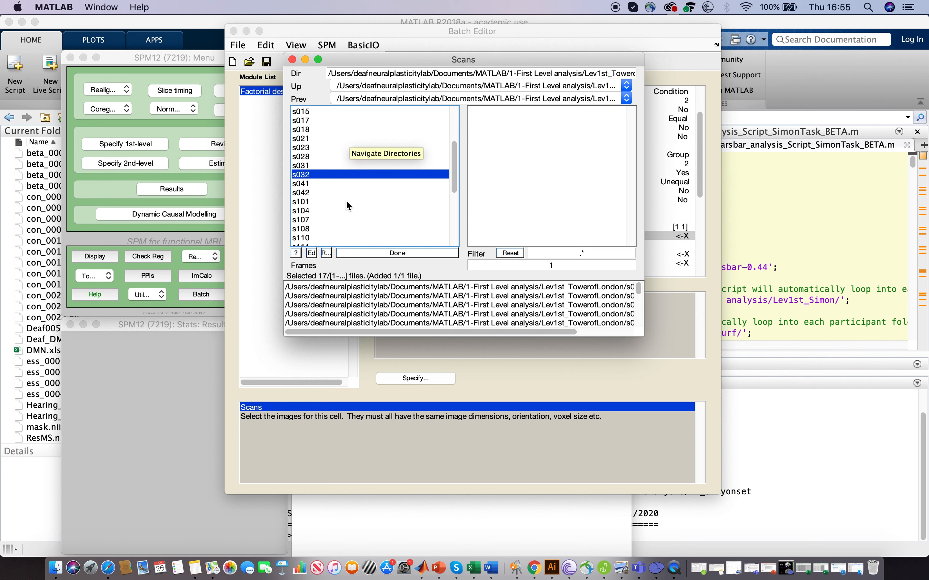
pyautogui.click(311, 179)
pyautogui.click(476, 130)
# - Add beta_0001.nii from the s042 folder and finish the first cell's scan selection
pyautogui.click(406, 111)
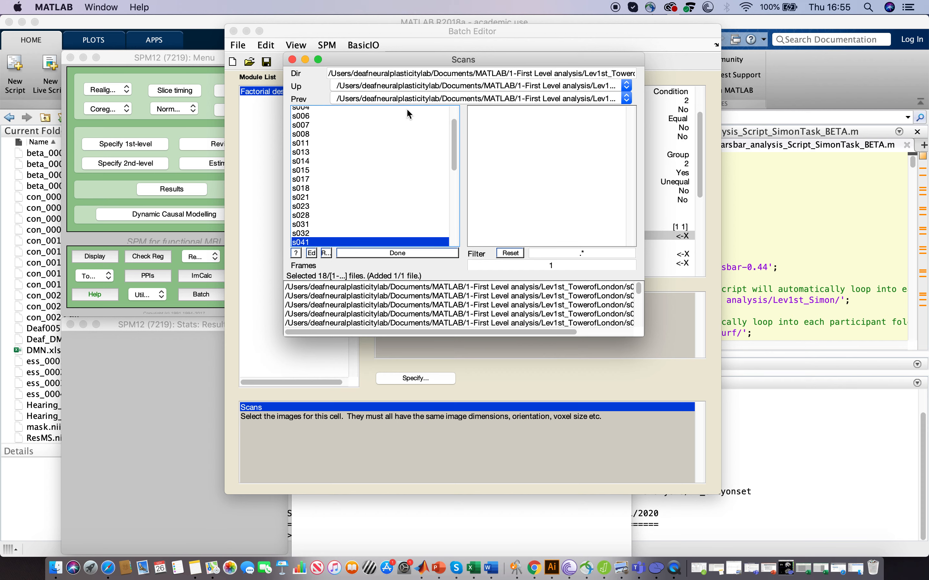
pyautogui.click(321, 169)
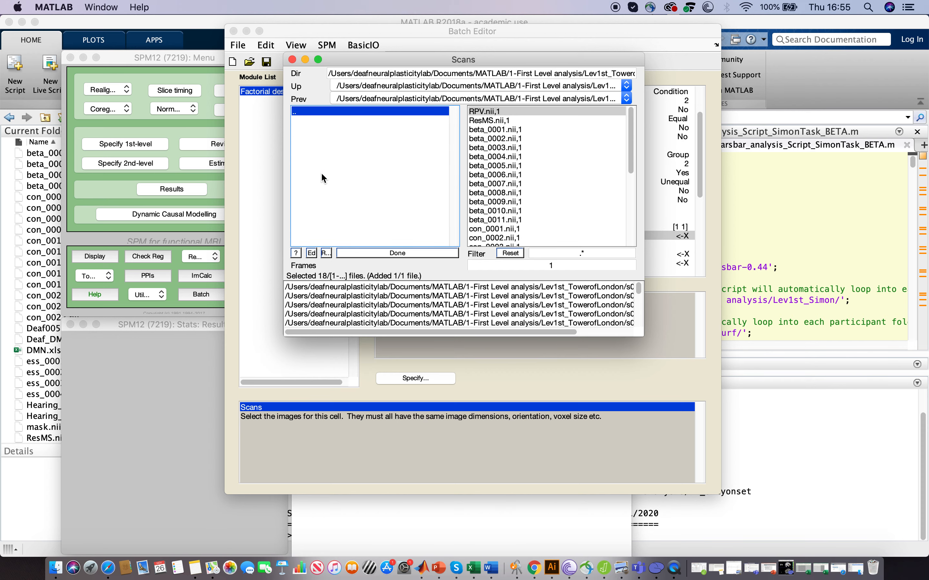
pyautogui.click(481, 129)
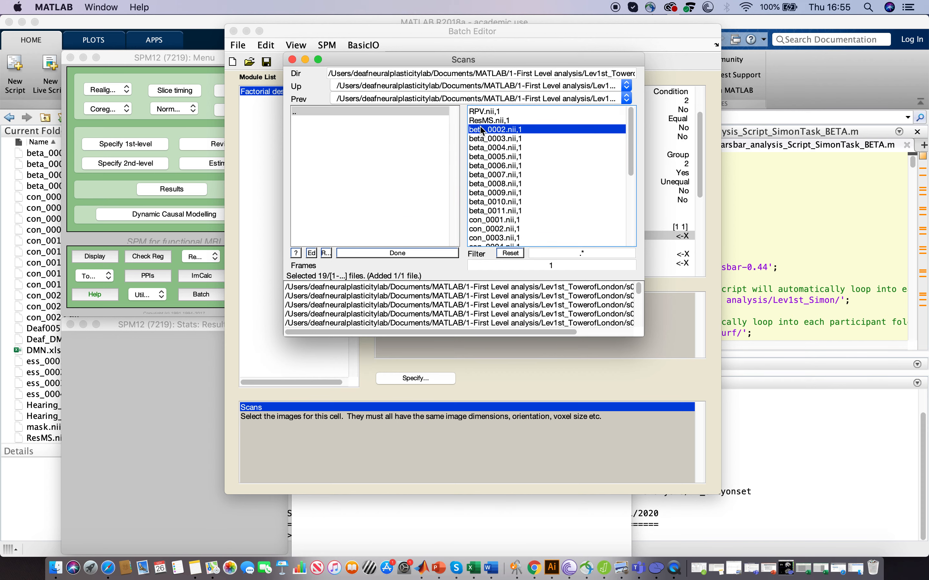
pyautogui.click(403, 253)
# - Set the second cell's levels to 2 1
pyautogui.scroll(-4, 556, 203)
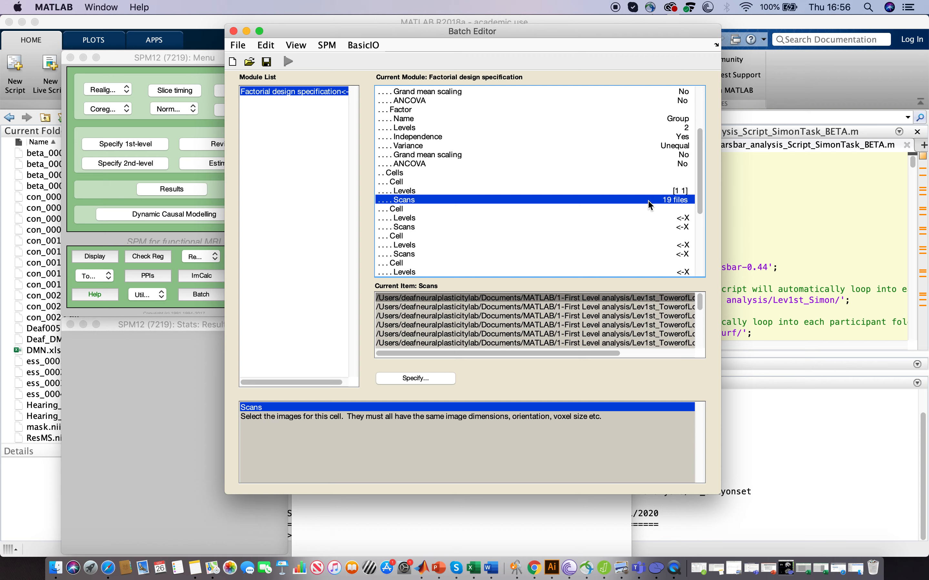
pyautogui.scroll(-3, 648, 203)
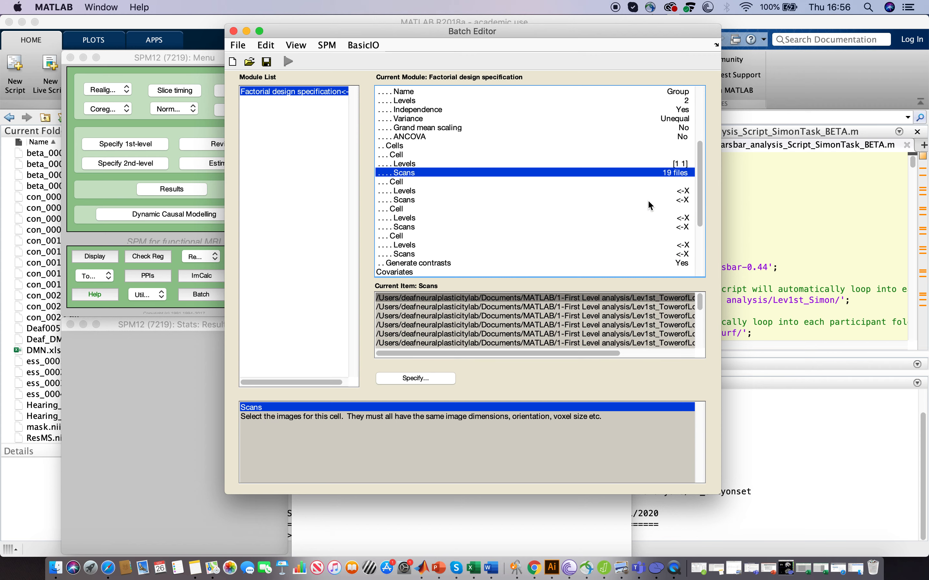
pyautogui.click(416, 192)
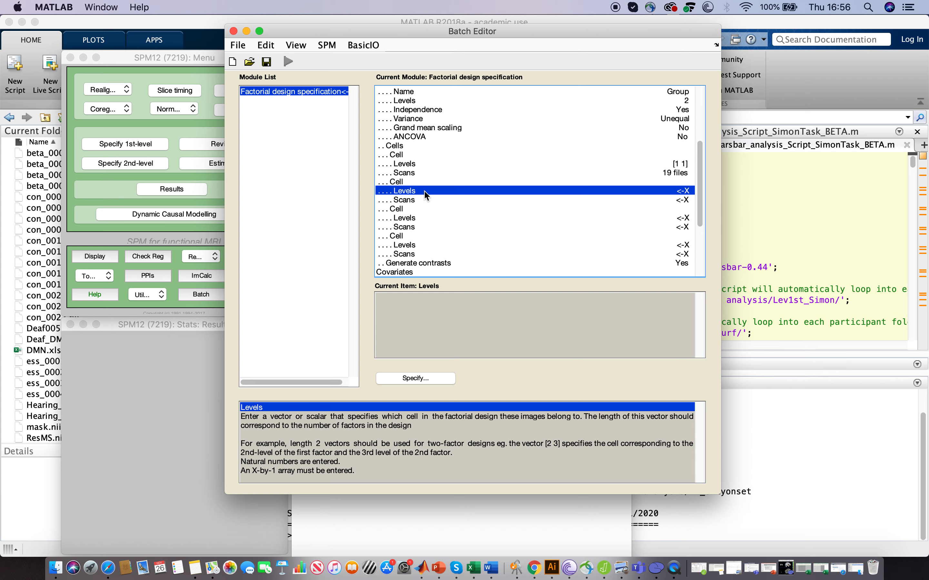
pyautogui.doubleClick(424, 191)
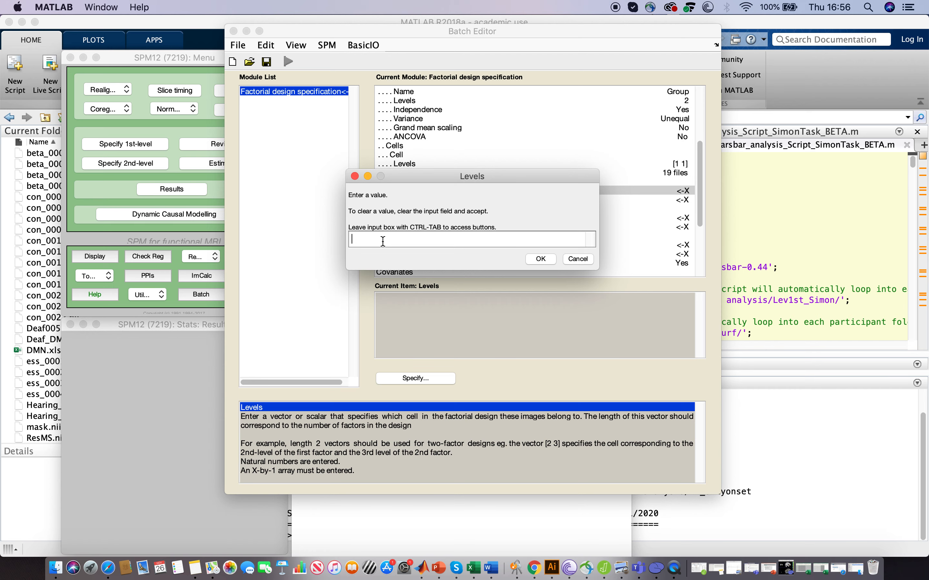
pyautogui.write('2 1')
pyautogui.click(541, 259)
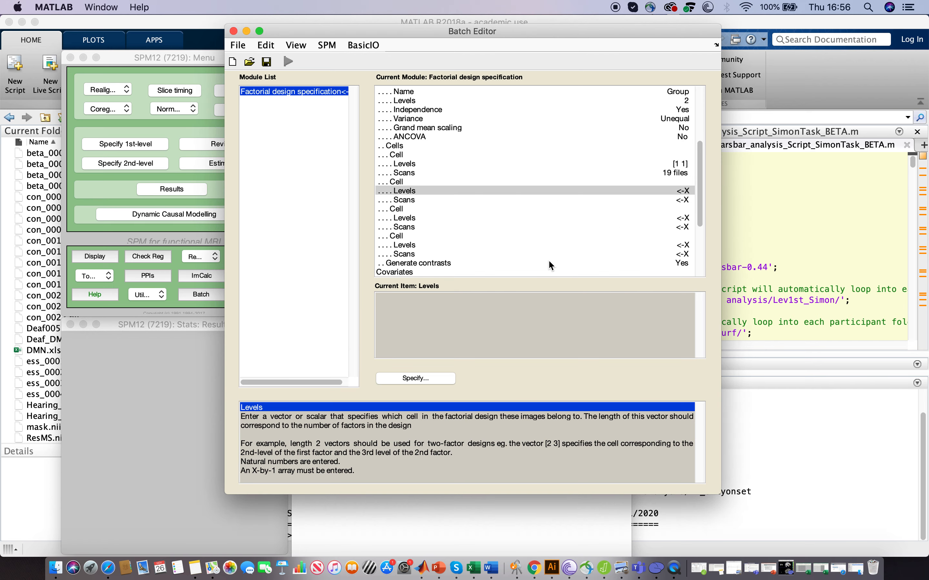
# - Start choosing scans for the second cell and go to Lev1st_TowerofLondon inside the 1-First Level analysis folder
pyautogui.click(463, 199)
pyautogui.click(384, 378)
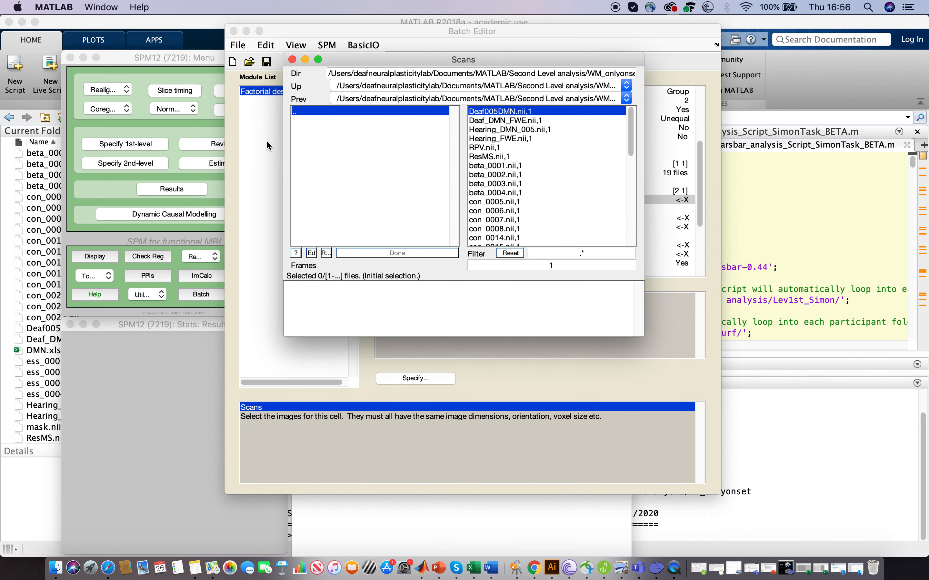
pyautogui.click(313, 111)
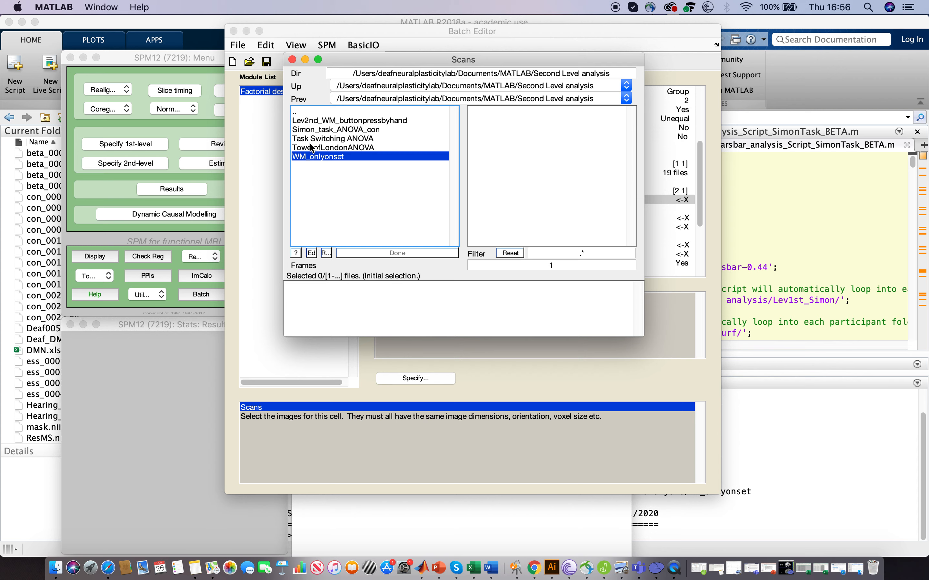
pyautogui.click(312, 148)
pyautogui.click(308, 114)
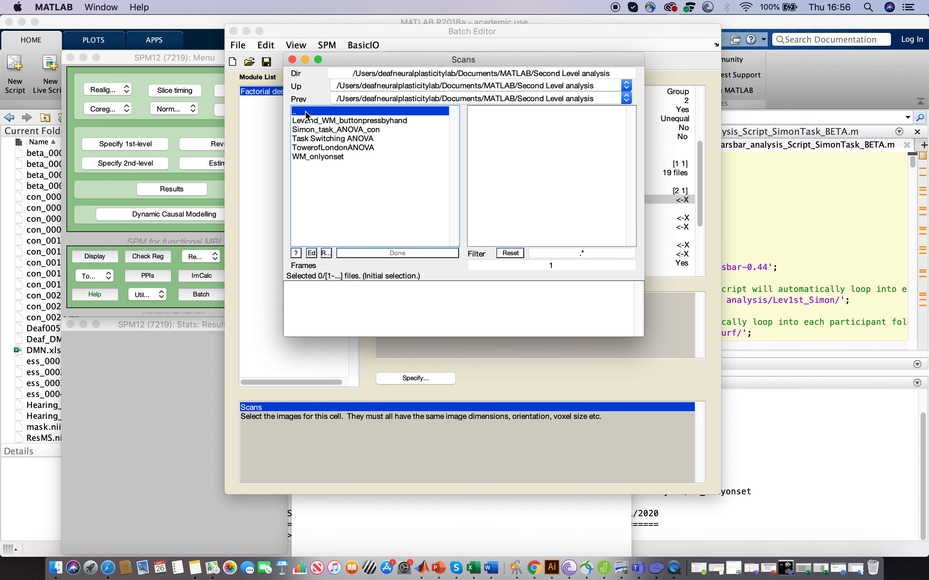
pyautogui.click(306, 112)
pyautogui.scroll(2, 303, 177)
pyautogui.scroll(-1, 303, 177)
pyautogui.scroll(1, 307, 154)
pyautogui.click(313, 121)
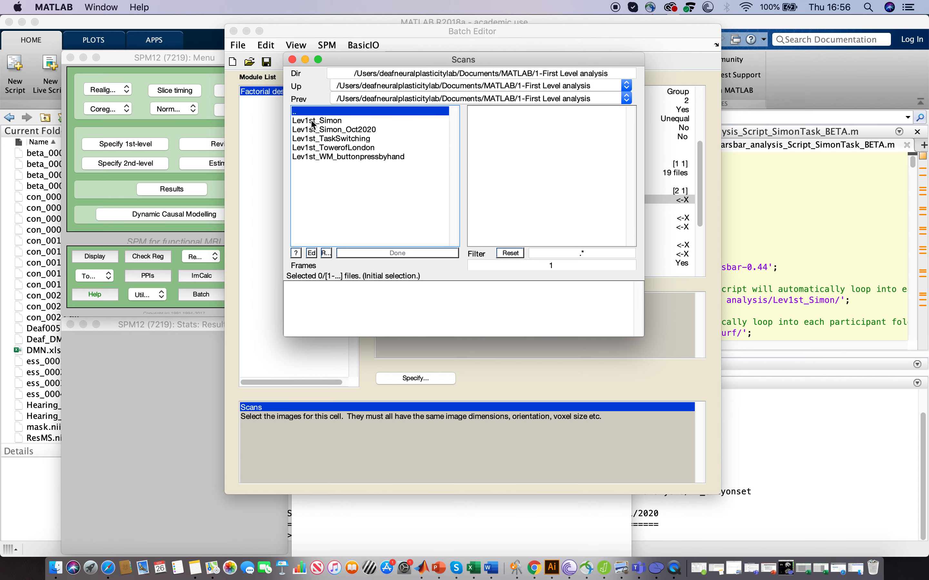
pyautogui.click(329, 147)
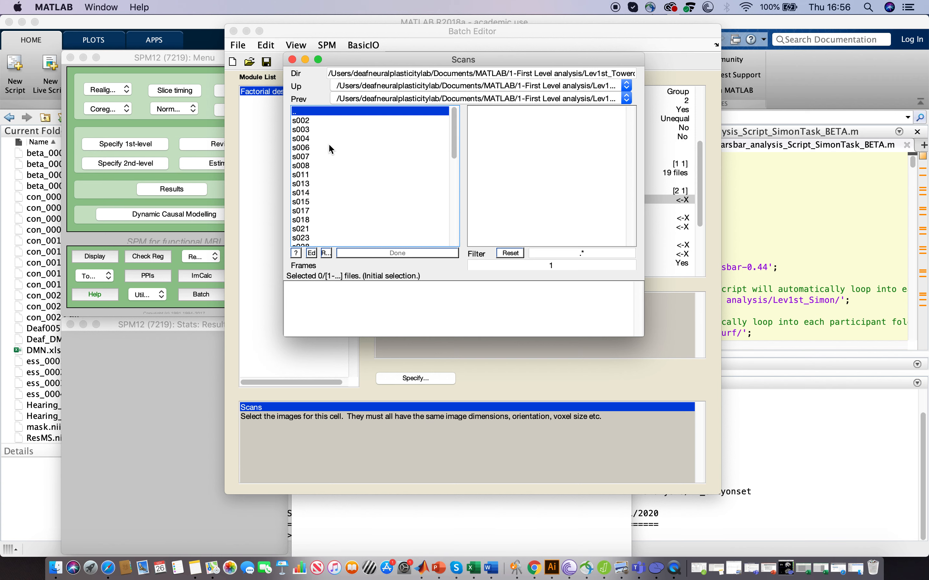
# - Add beta_0002.nii from the s002, s003 and s004 folders to the second cell's scans
pyautogui.click(322, 120)
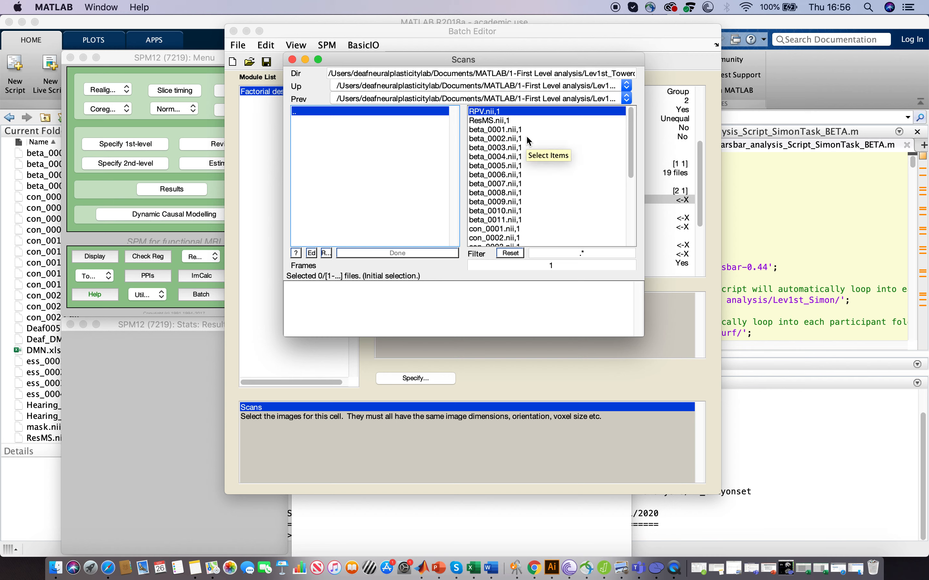
pyautogui.click(483, 141)
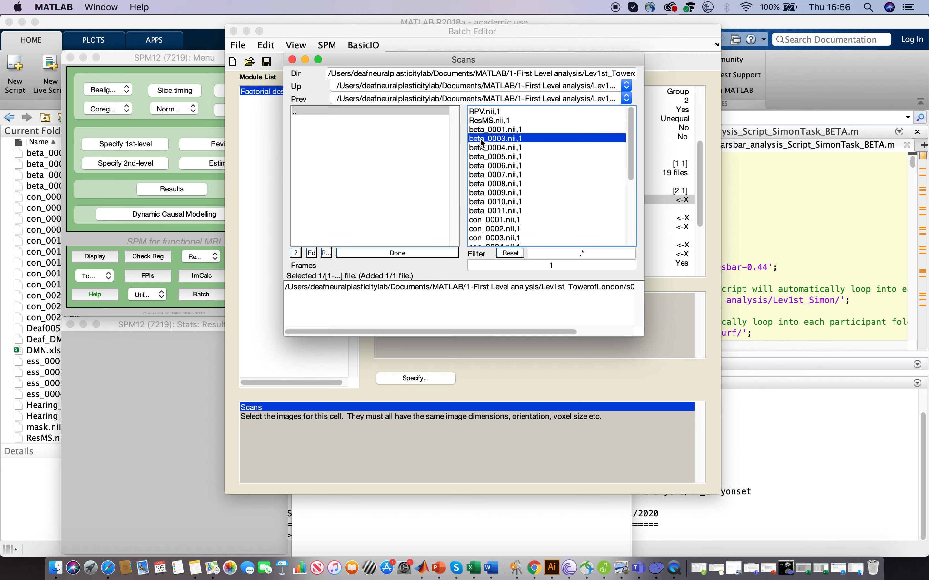
pyautogui.click(387, 112)
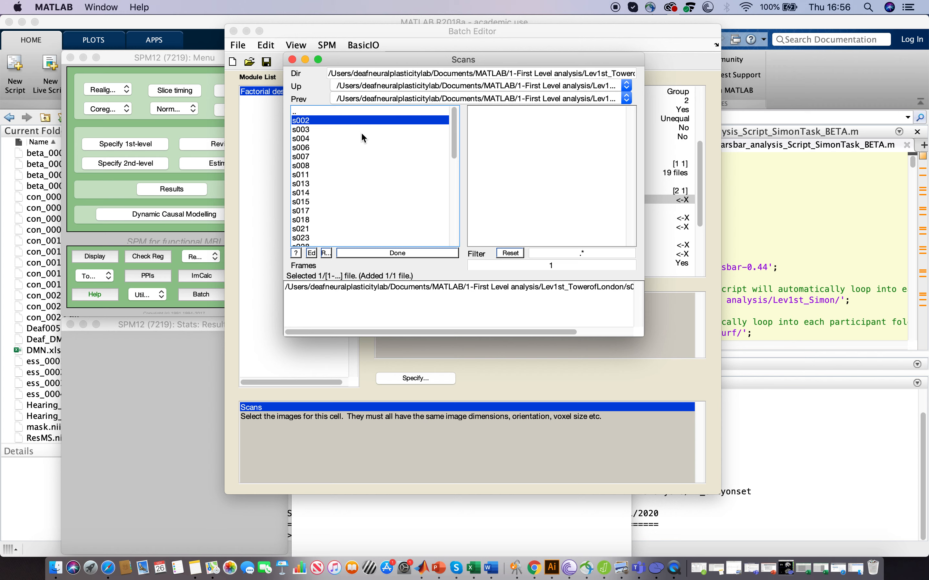
pyautogui.click(362, 135)
pyautogui.click(493, 140)
pyautogui.click(393, 111)
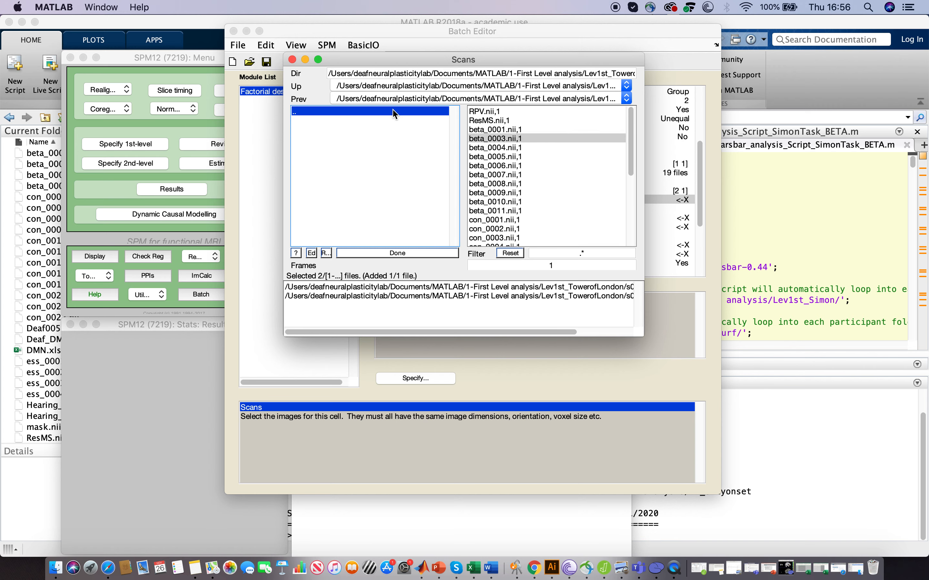
pyautogui.click(318, 139)
pyautogui.click(500, 139)
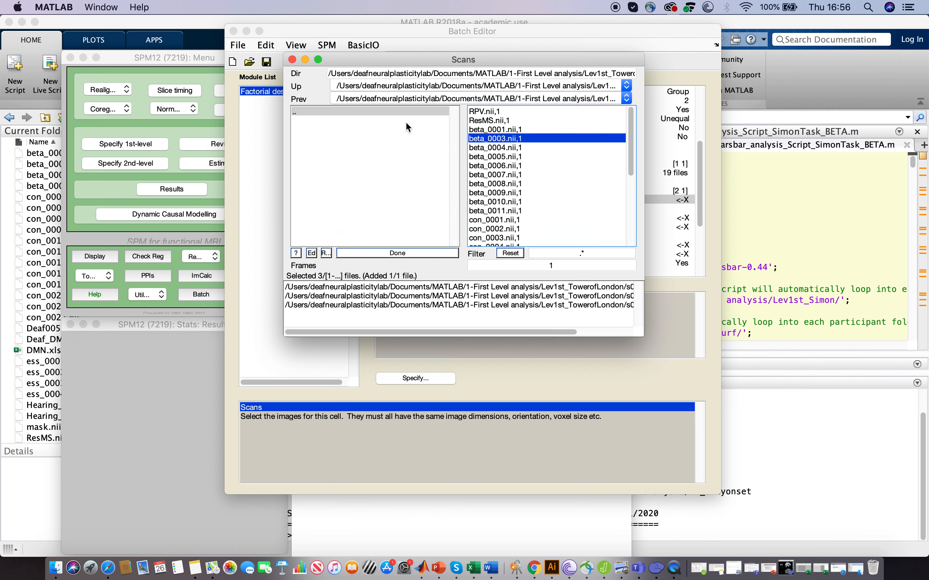
# - Add beta_0002.nii from the s006 and s007 folders to the second cell's scans
pyautogui.click(378, 111)
pyautogui.click(335, 149)
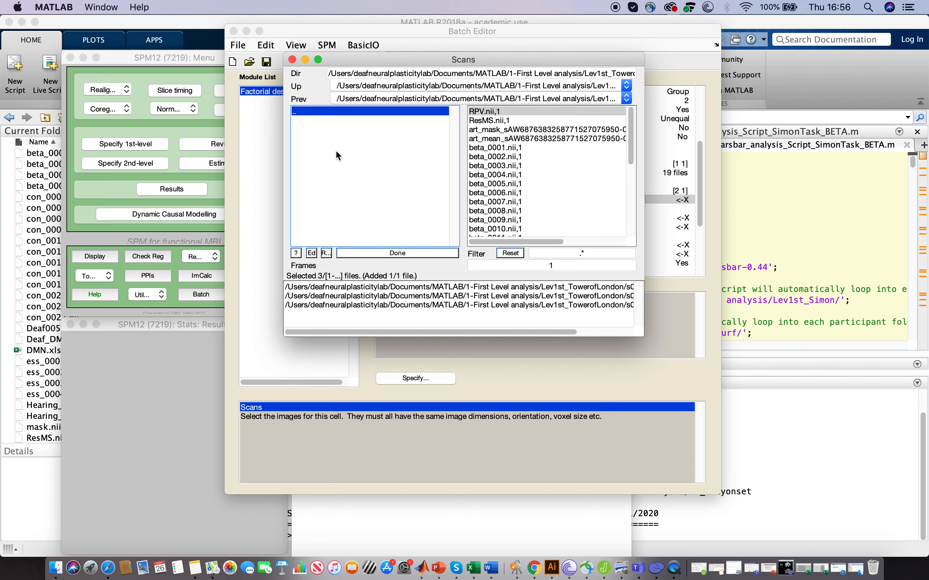
pyautogui.click(334, 112)
pyautogui.click(301, 151)
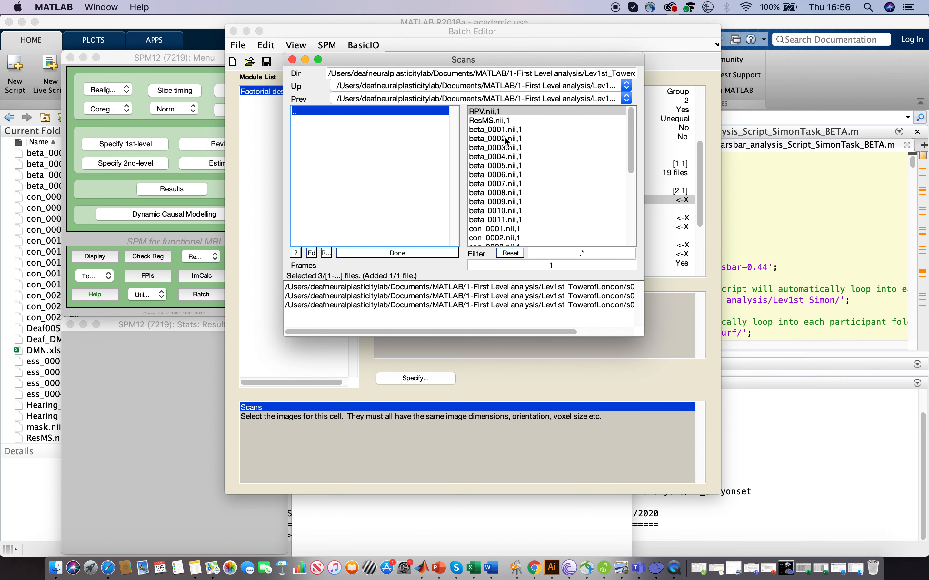
pyautogui.click(506, 140)
pyautogui.click(352, 112)
pyautogui.click(315, 152)
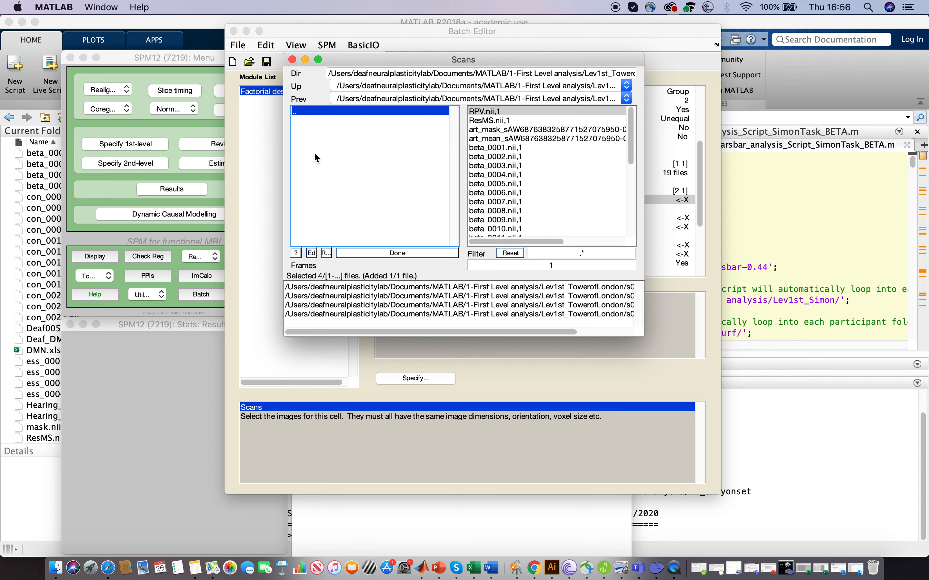
pyautogui.click(495, 156)
# - Add beta_0002.nii from the s008, s011 and s013 folders to the second cell's scans
pyautogui.click(358, 111)
pyautogui.click(318, 162)
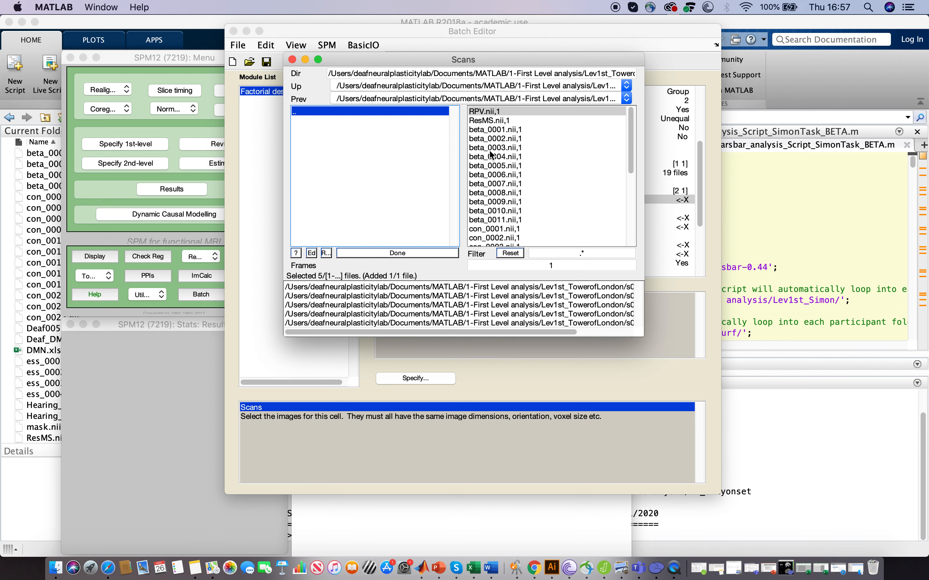
pyautogui.click(489, 140)
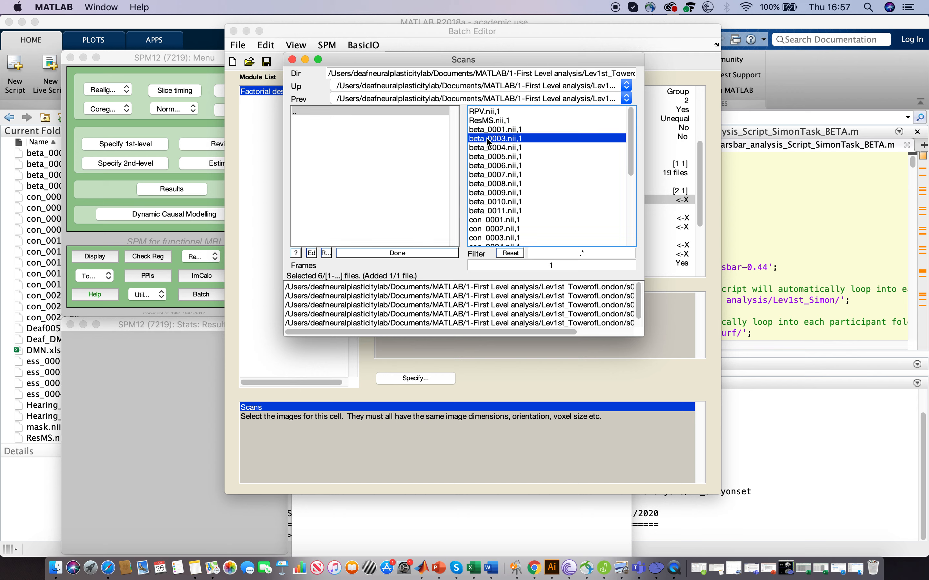
pyautogui.click(354, 109)
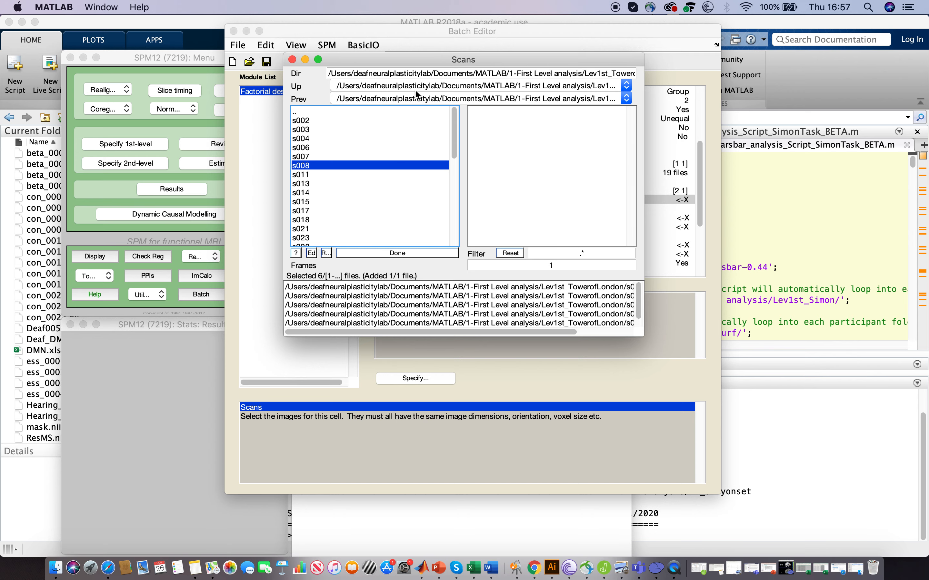
pyautogui.click(343, 175)
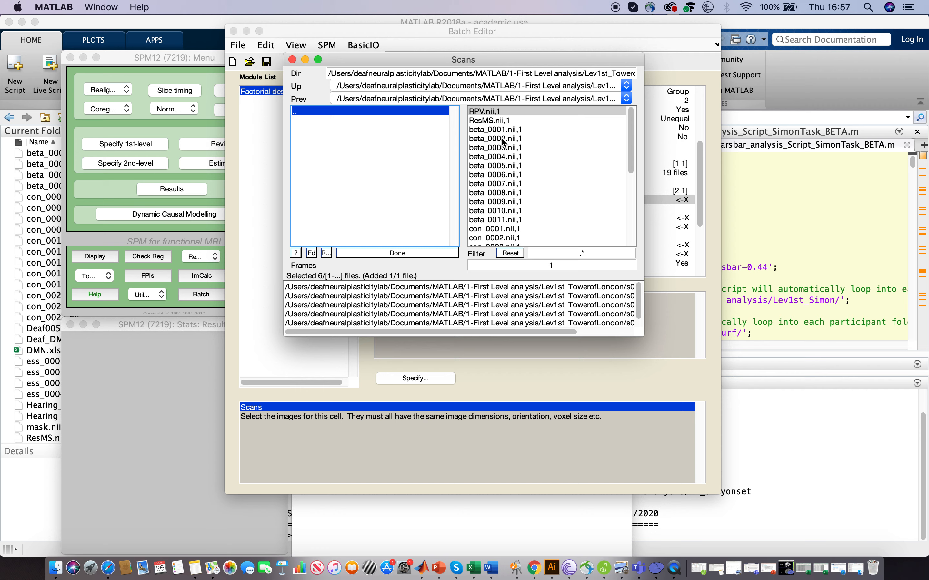
pyautogui.click(505, 142)
pyautogui.click(356, 111)
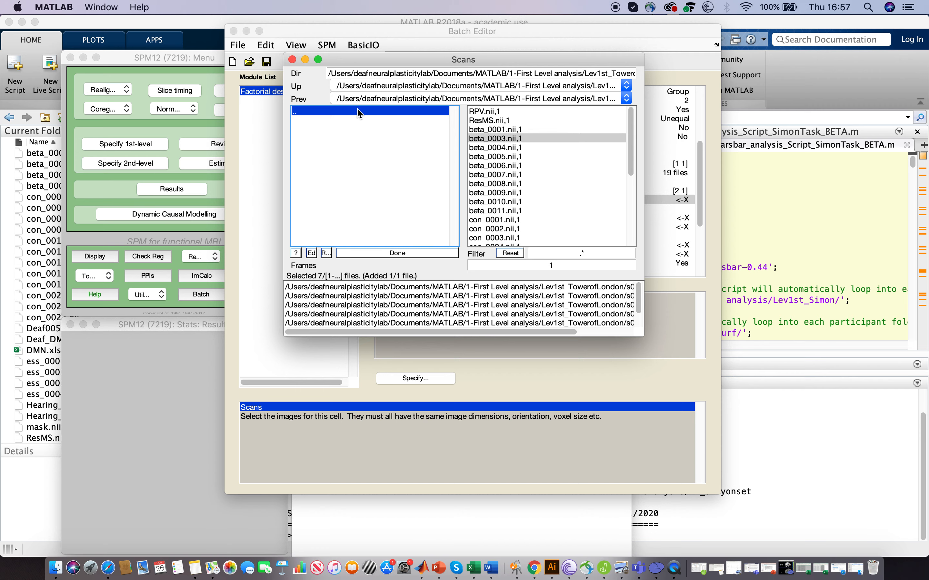
pyautogui.click(307, 184)
pyautogui.click(493, 139)
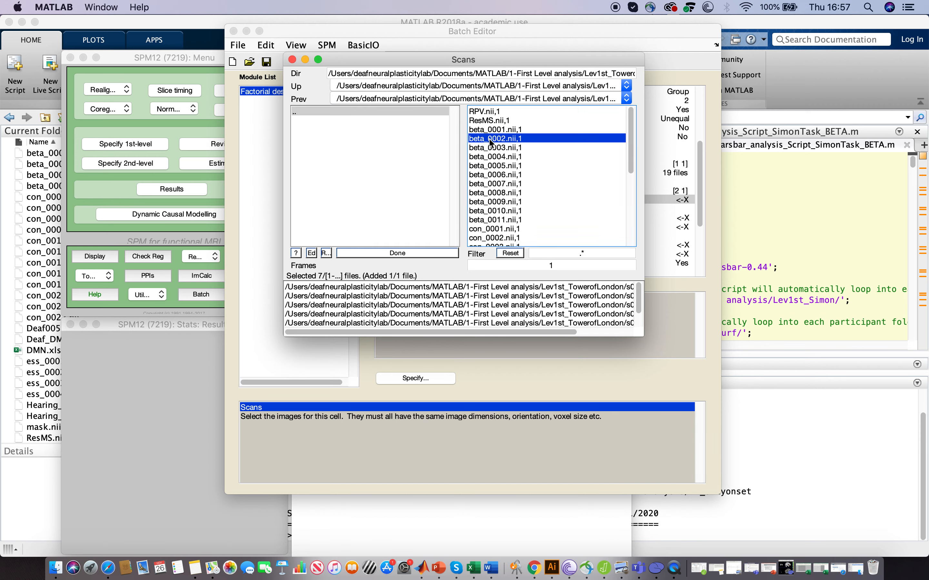
# - Add beta_0002.nii from the s014, s015 and s017 folders to the second cell's scans
pyautogui.click(378, 112)
pyautogui.click(316, 191)
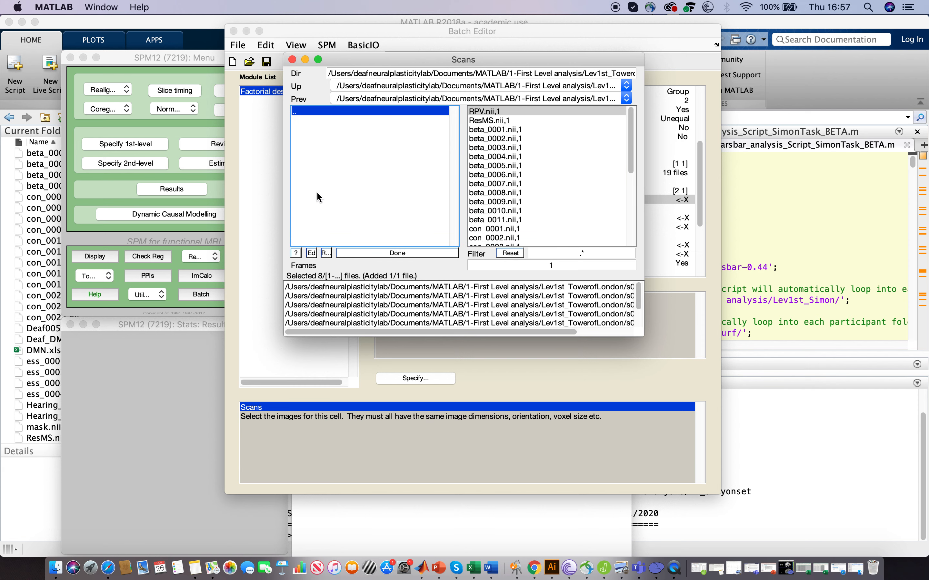
pyautogui.click(537, 139)
pyautogui.click(362, 113)
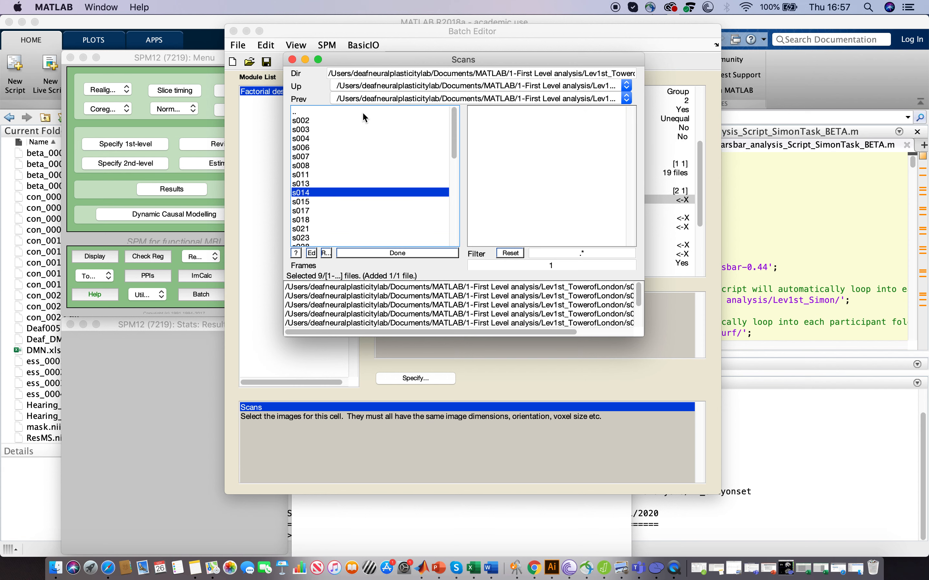
pyautogui.click(312, 201)
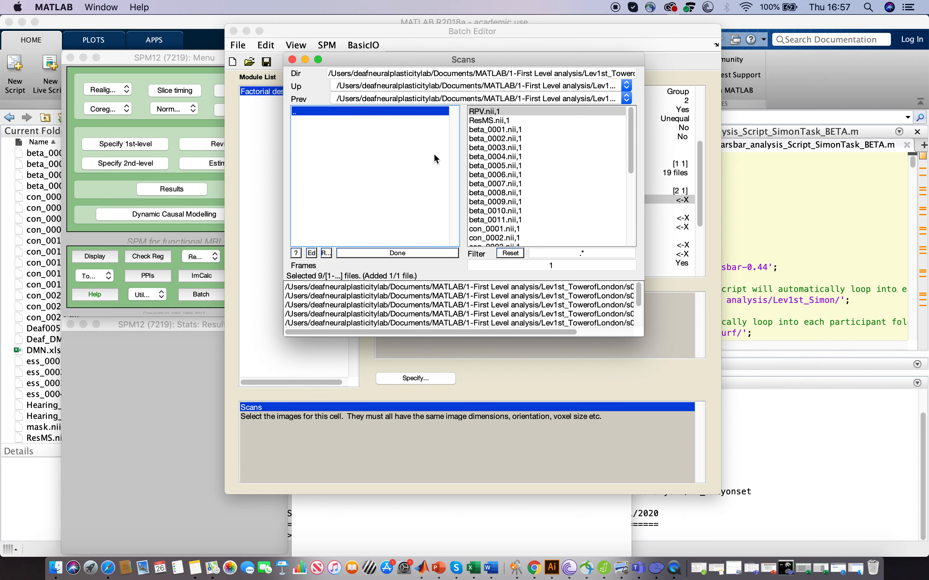
pyautogui.click(521, 138)
pyautogui.click(347, 109)
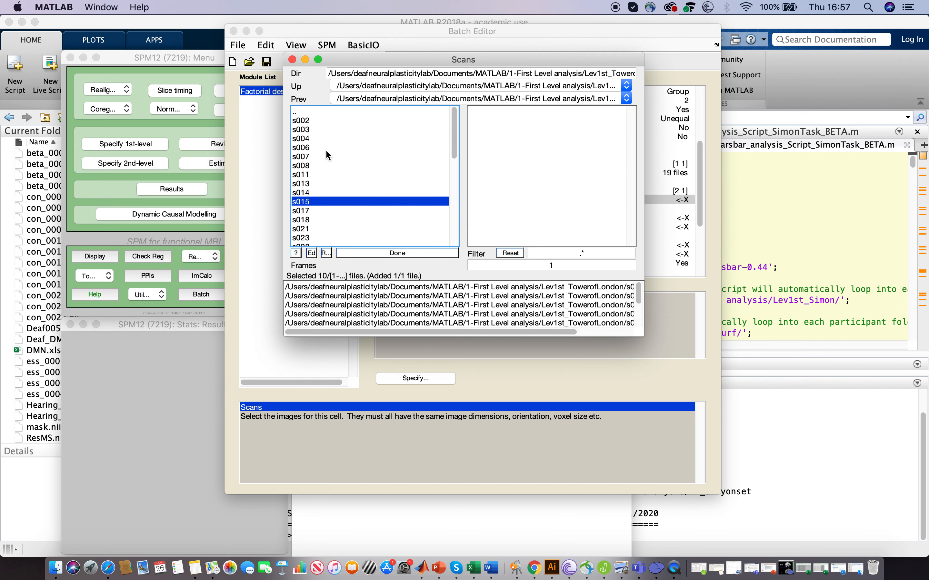
pyautogui.click(303, 210)
pyautogui.click(517, 137)
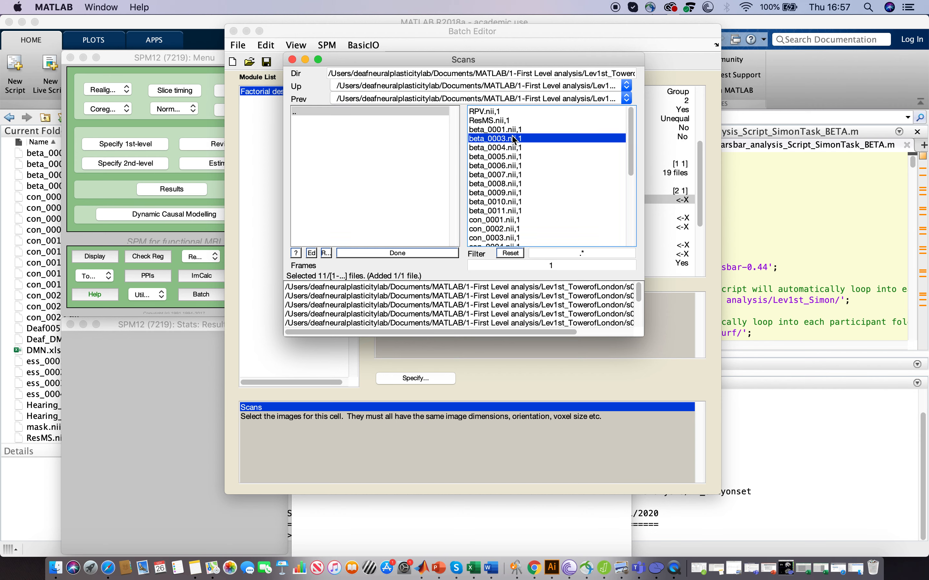
# - Add beta_0002.nii from the s018, s021 and s023 folders to the second cell's scans
pyautogui.click(378, 111)
pyautogui.click(305, 219)
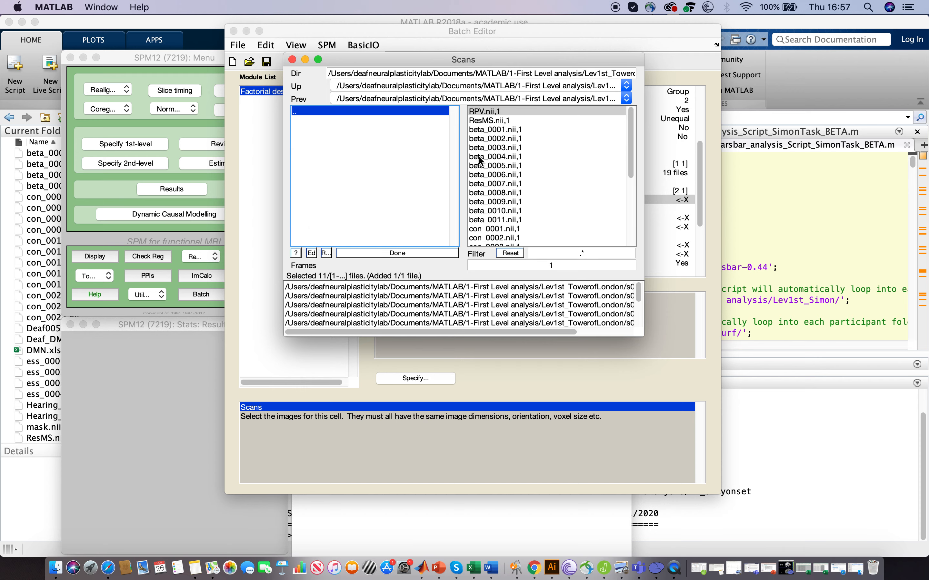
pyautogui.click(492, 138)
pyautogui.click(345, 110)
pyautogui.scroll(-3, 341, 172)
pyautogui.click(309, 173)
pyautogui.click(514, 140)
pyautogui.click(393, 110)
pyautogui.scroll(-4, 329, 230)
pyautogui.click(306, 194)
pyautogui.click(532, 138)
# - Add beta_0002.nii from the s028, s031 and s032 folders to the second cell's scans
pyautogui.click(377, 111)
pyautogui.scroll(-4, 341, 184)
pyautogui.click(312, 139)
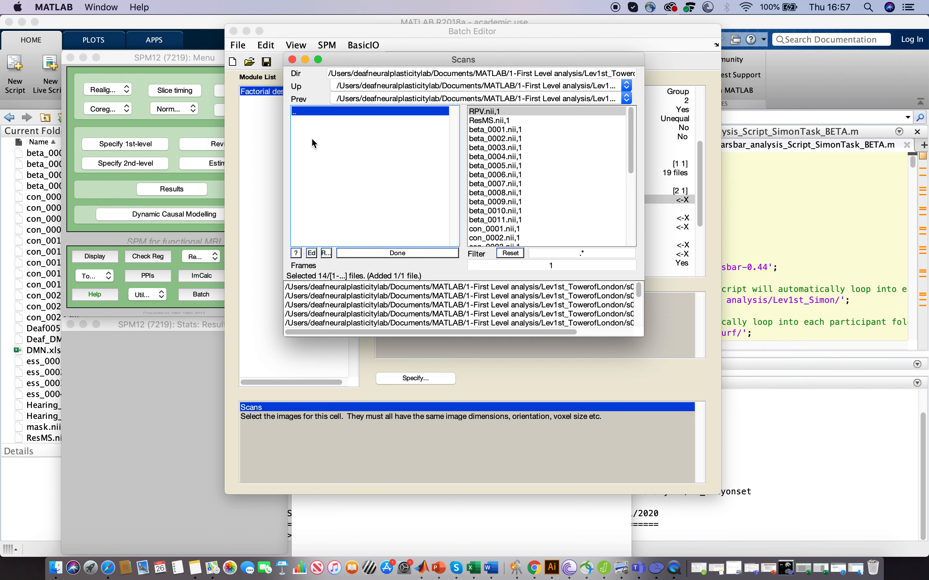
pyautogui.click(526, 147)
pyautogui.click(330, 110)
pyautogui.scroll(-2, 330, 172)
pyautogui.click(331, 199)
pyautogui.click(490, 141)
pyautogui.click(402, 110)
pyautogui.scroll(-3, 357, 200)
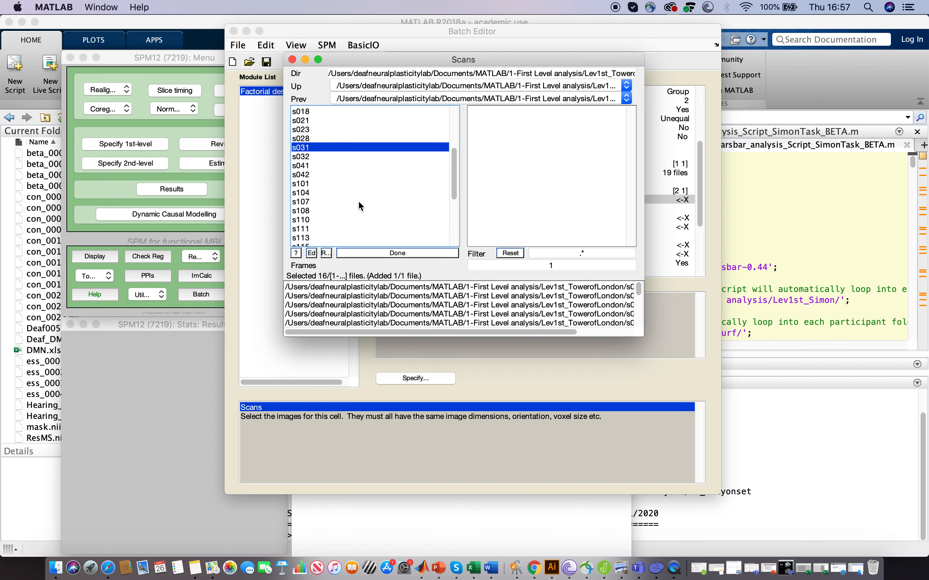
pyautogui.click(311, 156)
pyautogui.click(511, 140)
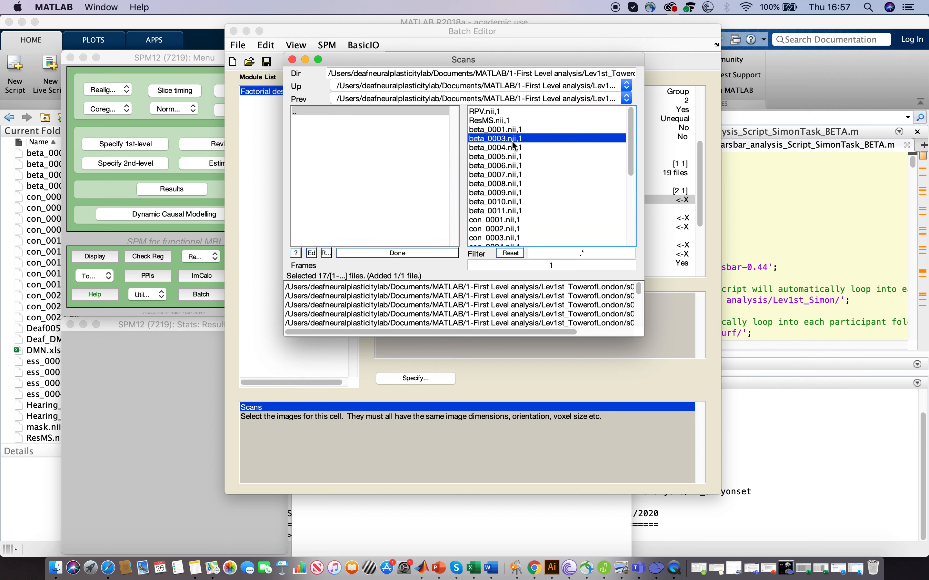
# - Add beta_0002.nii from the s041 and s042 folders and finish the second cell's scan selection
pyautogui.click(369, 111)
pyautogui.scroll(-3, 343, 212)
pyautogui.click(312, 157)
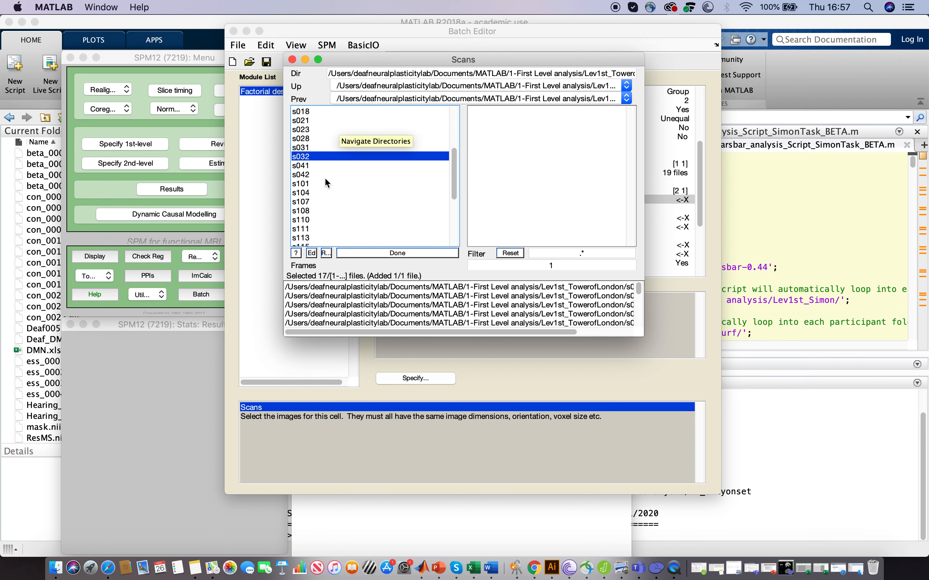
pyautogui.click(506, 140)
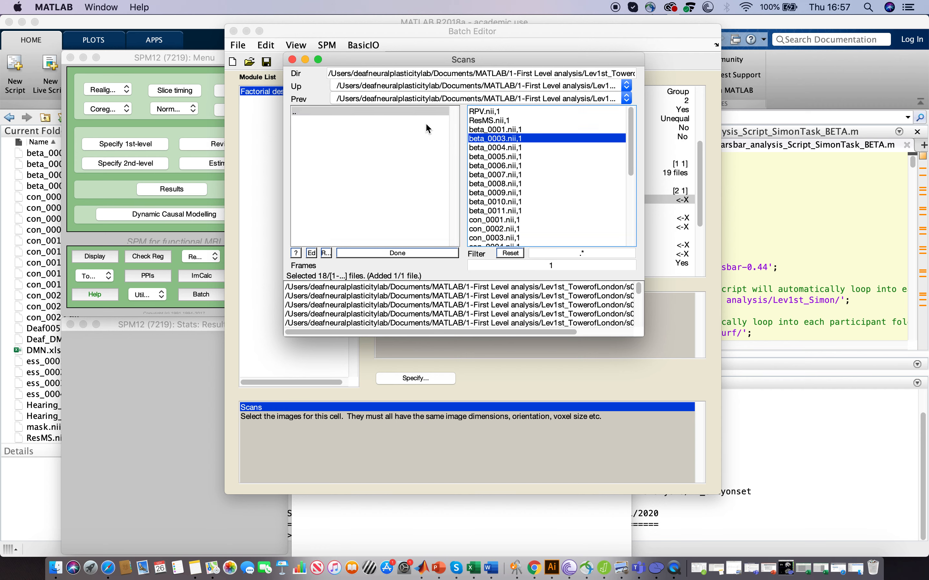
pyautogui.click(405, 112)
pyautogui.scroll(-5, 381, 207)
pyautogui.click(380, 203)
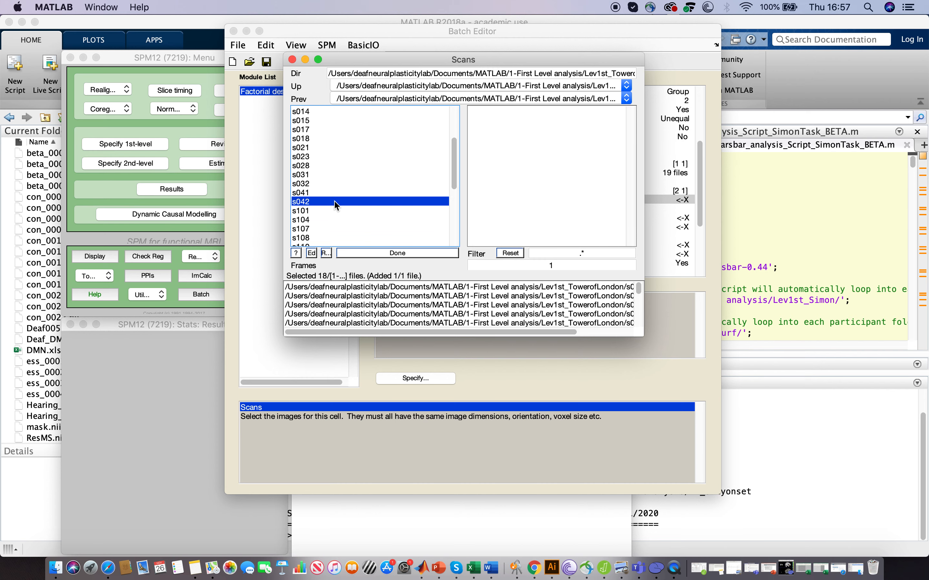
pyautogui.click(527, 139)
pyautogui.click(424, 250)
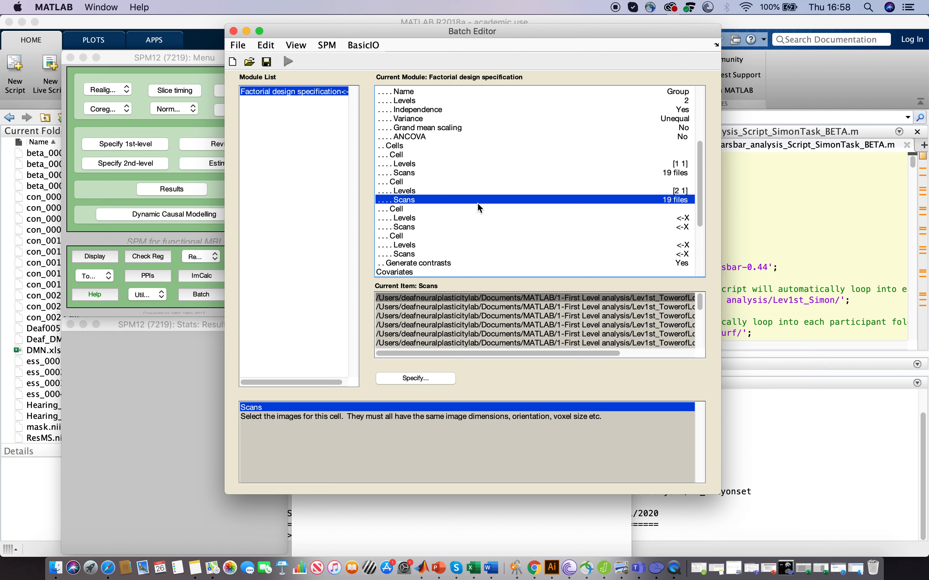
# - Set the third cell's levels to 1 2
pyautogui.click(441, 219)
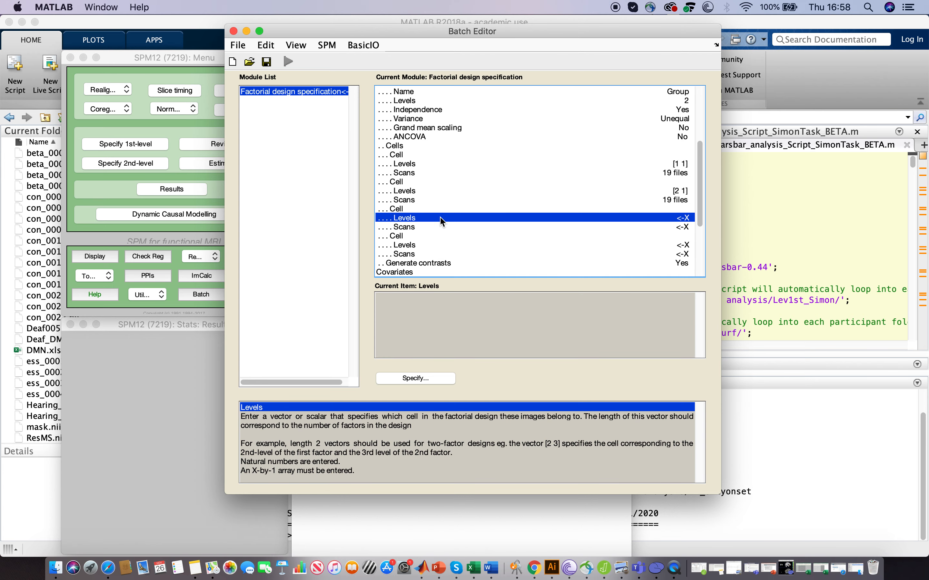
pyautogui.doubleClick(436, 218)
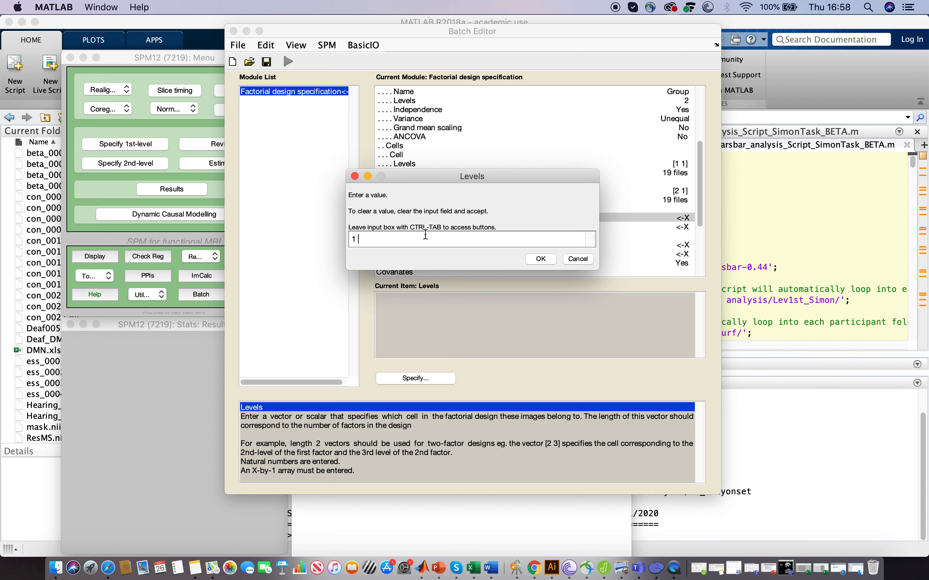
pyautogui.write('1 2')
pyautogui.click(545, 258)
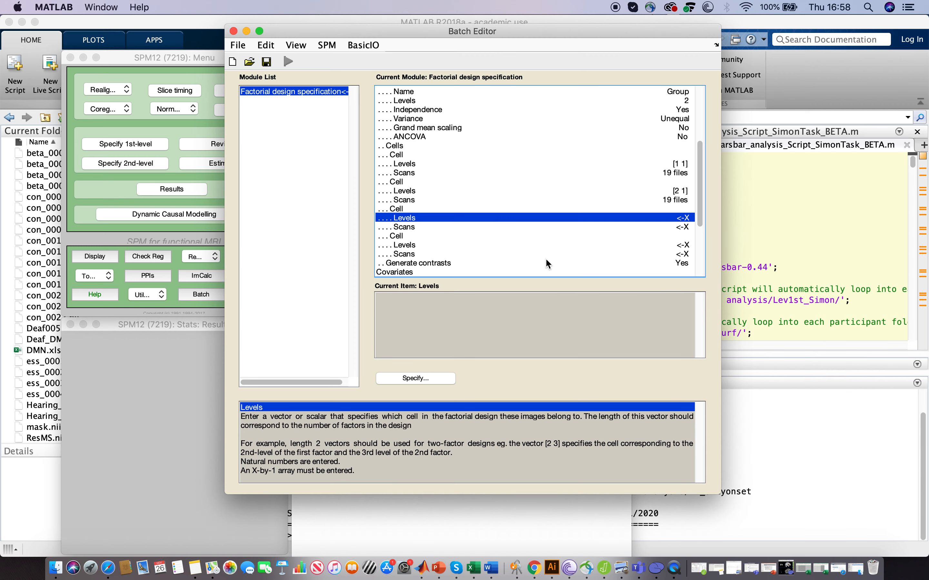
# - Start choosing scans for the third cell and go to the previously used Lev1st_TowerofLondon folder
pyautogui.click(517, 227)
pyautogui.click(426, 383)
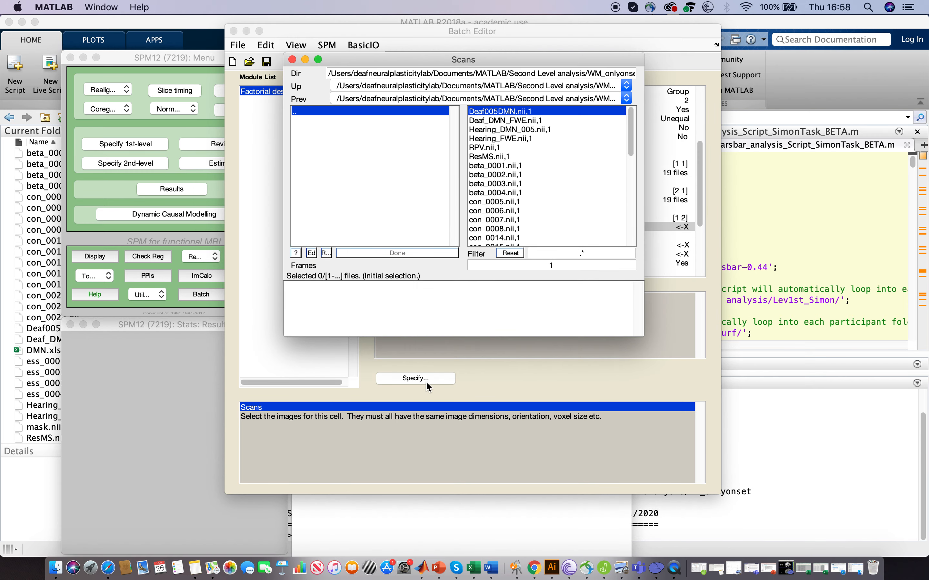
pyautogui.click(626, 98)
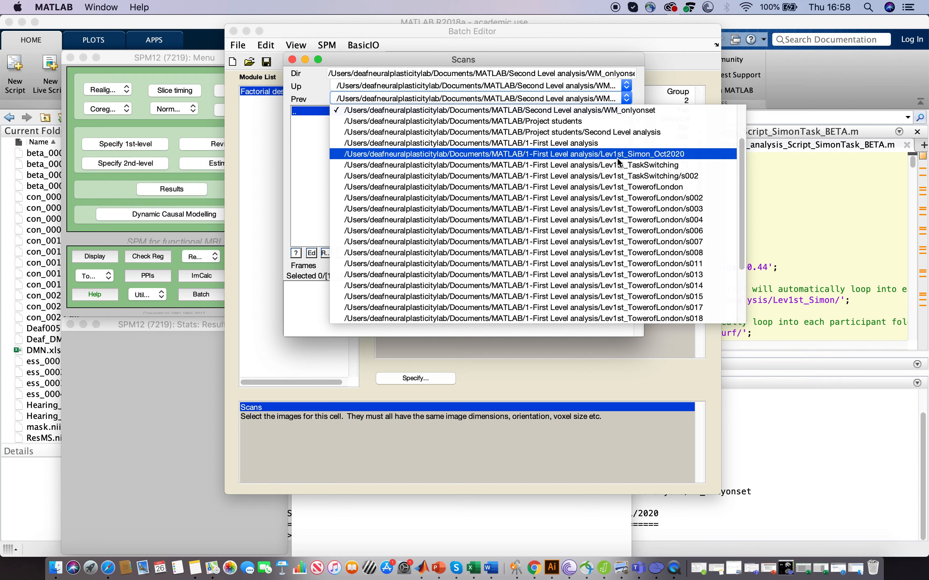
pyautogui.click(618, 187)
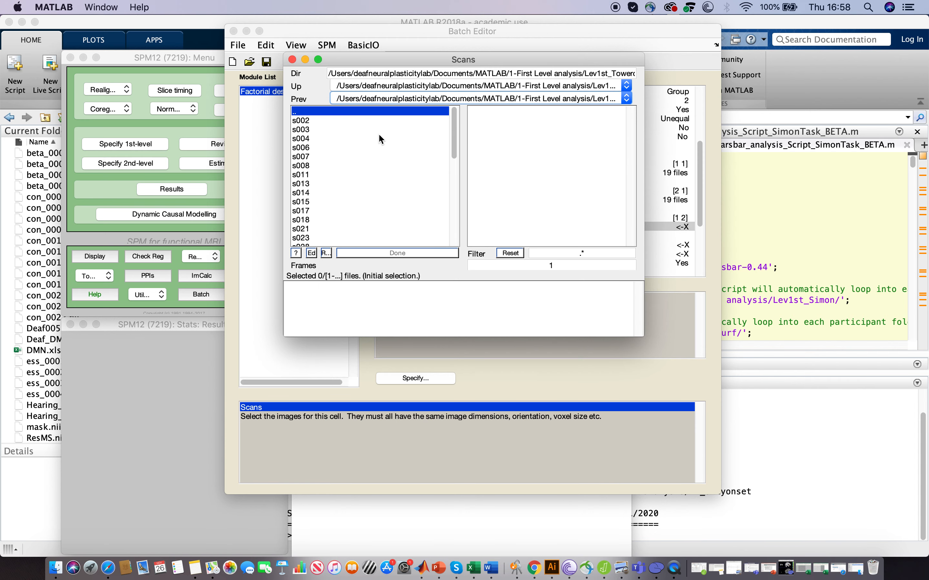
# - Add beta_0001.nii from the s101, s104 and s107 folders to the third cell's scans
pyautogui.scroll(-4, 325, 216)
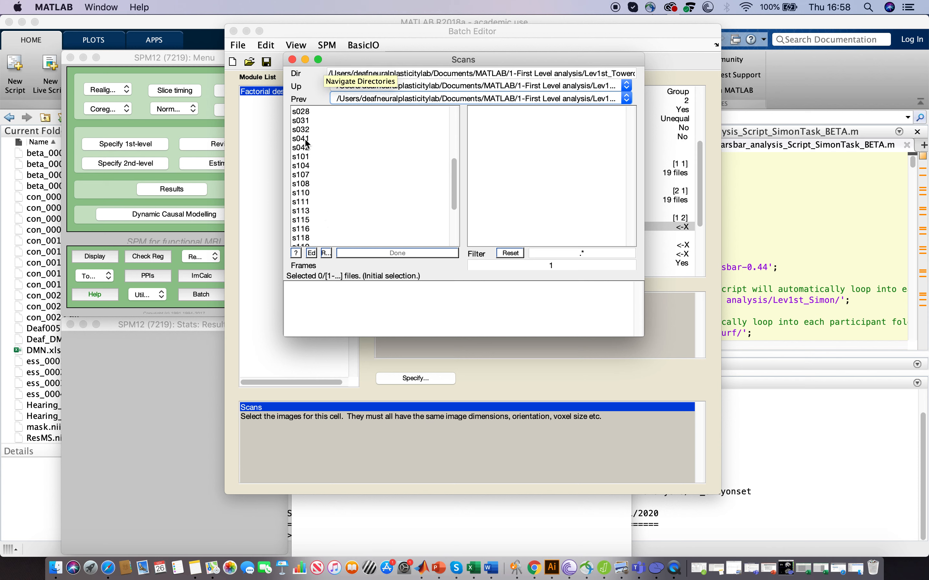
pyautogui.click(318, 184)
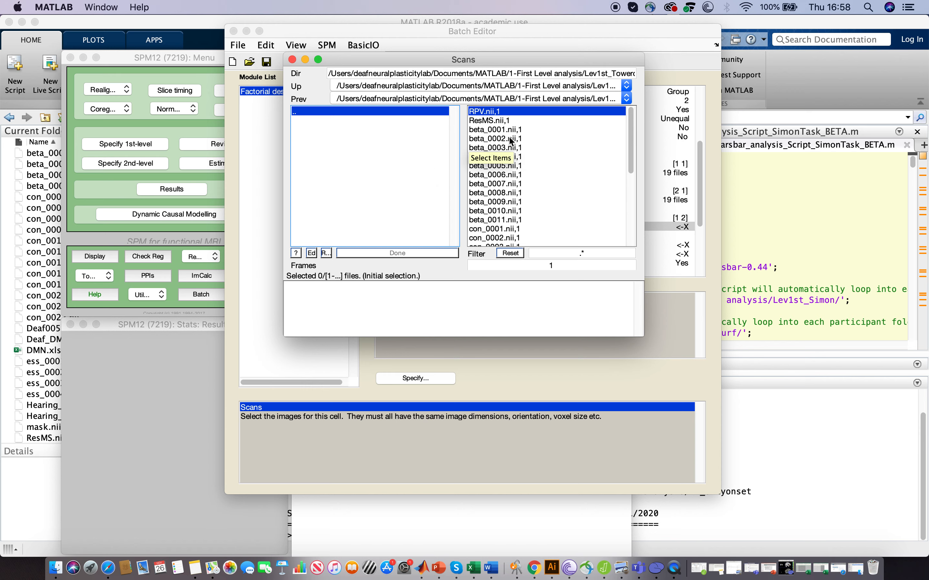
pyautogui.click(498, 130)
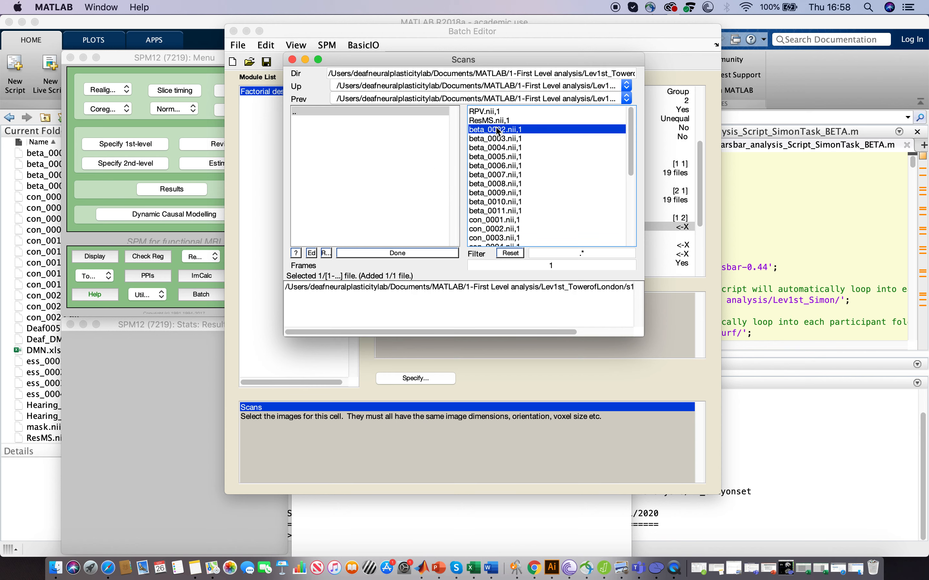
pyautogui.click(368, 111)
pyautogui.click(319, 175)
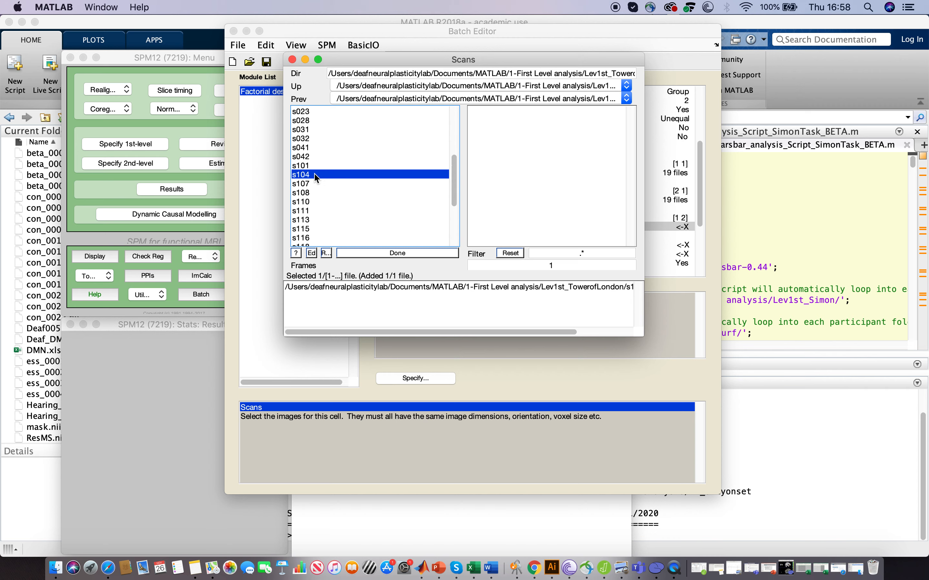
pyautogui.click(505, 130)
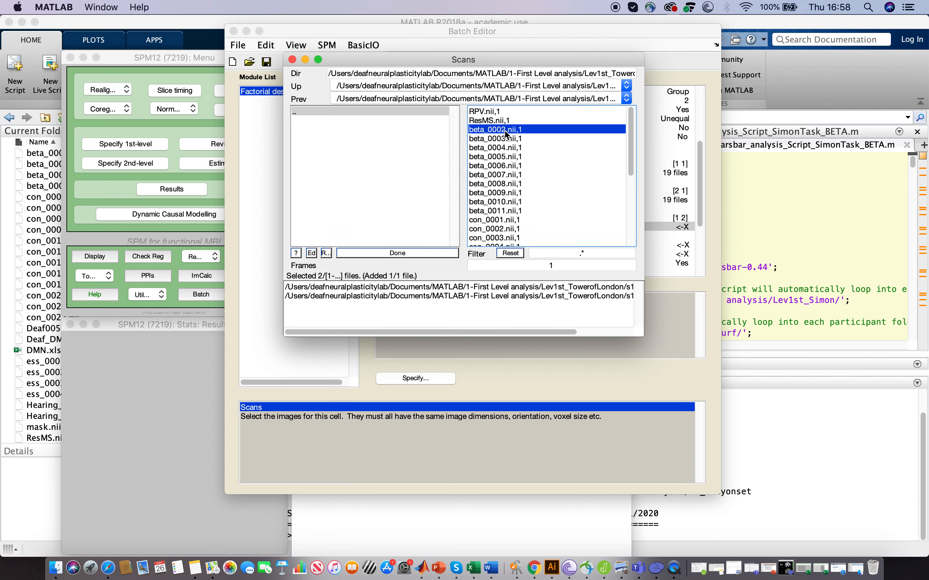
pyautogui.click(363, 112)
pyautogui.scroll(-5, 362, 218)
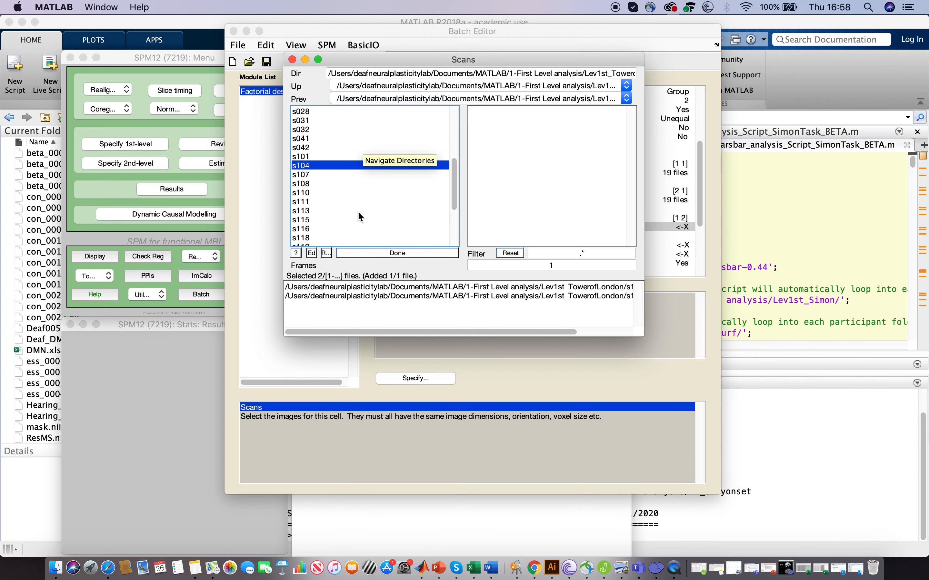
pyautogui.click(324, 175)
pyautogui.click(502, 130)
pyautogui.click(363, 111)
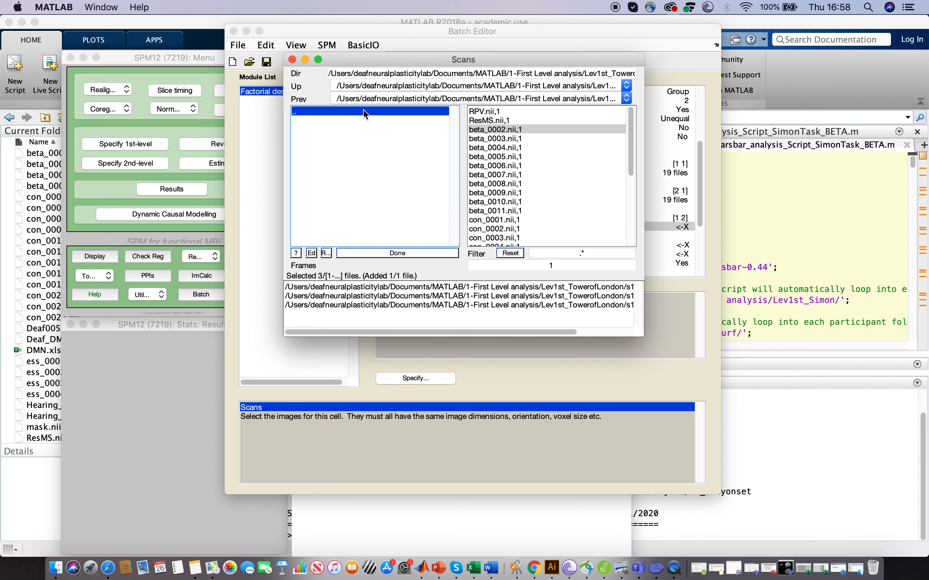
# - Add beta_0001.nii from the s108 and s110 folders to the third cell's scans
pyautogui.scroll(-5, 362, 200)
pyautogui.click(330, 182)
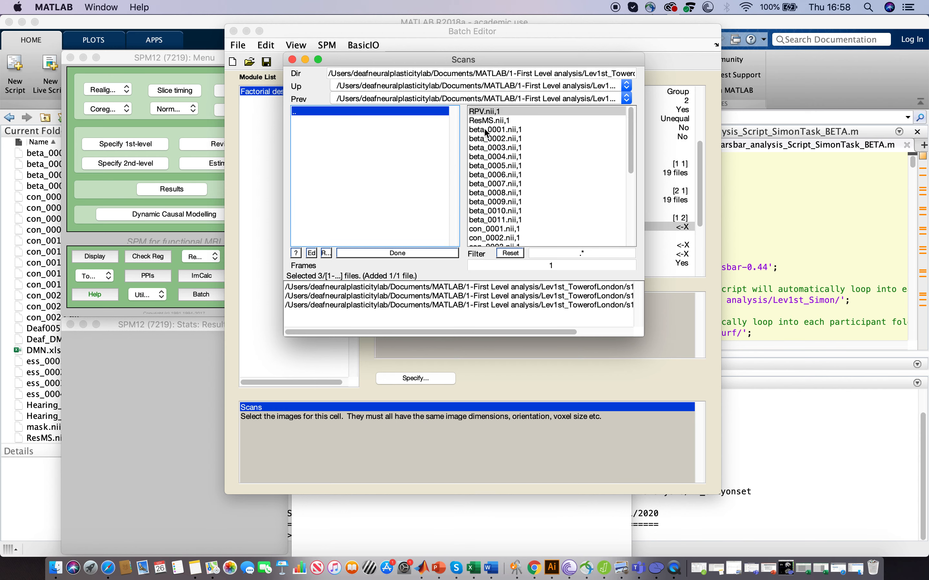
pyautogui.click(499, 130)
pyautogui.click(365, 110)
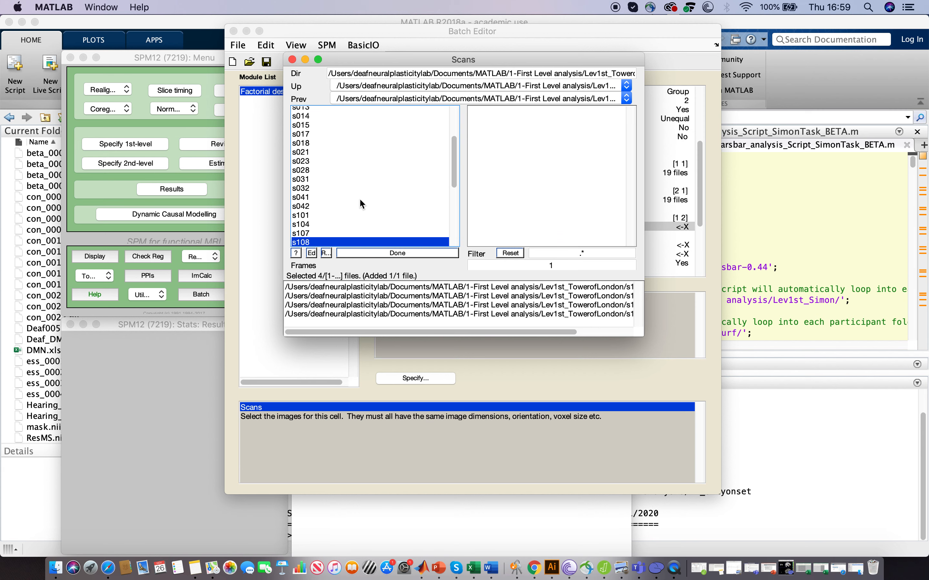
pyautogui.scroll(-5, 360, 198)
pyautogui.click(321, 121)
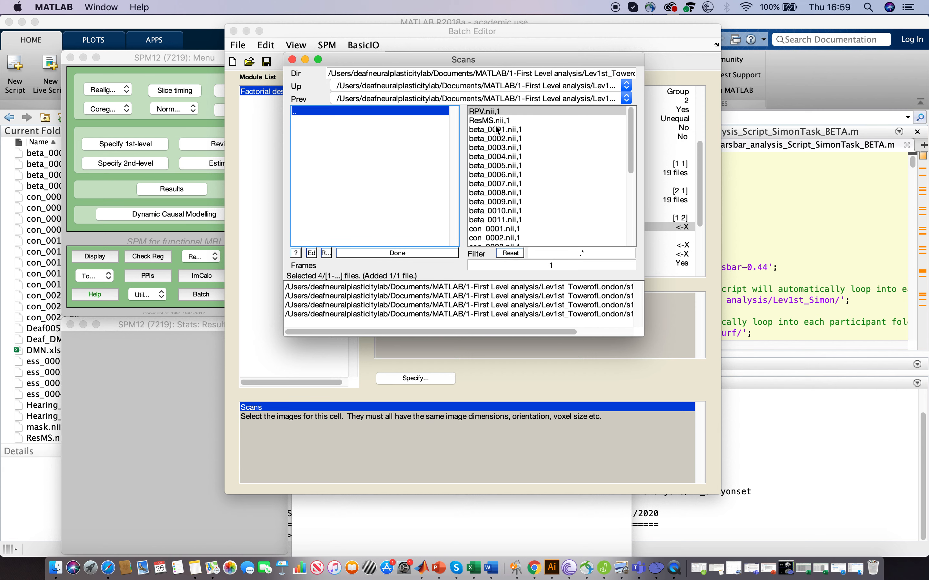
pyautogui.click(499, 130)
pyautogui.click(355, 107)
# - Add beta_0001.nii from the s111 and s113 folders to the third cell's scans
pyautogui.scroll(-5, 355, 195)
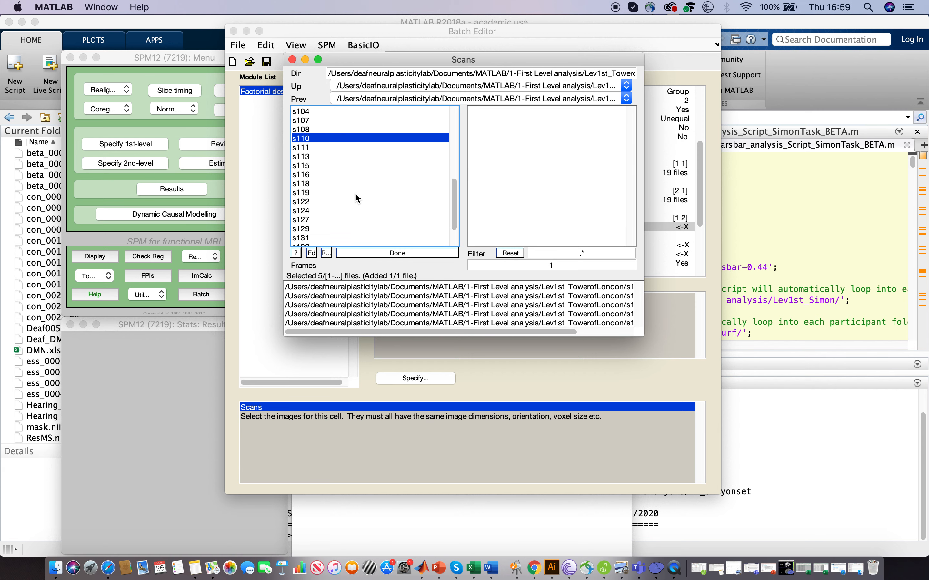
pyautogui.click(327, 149)
pyautogui.click(513, 133)
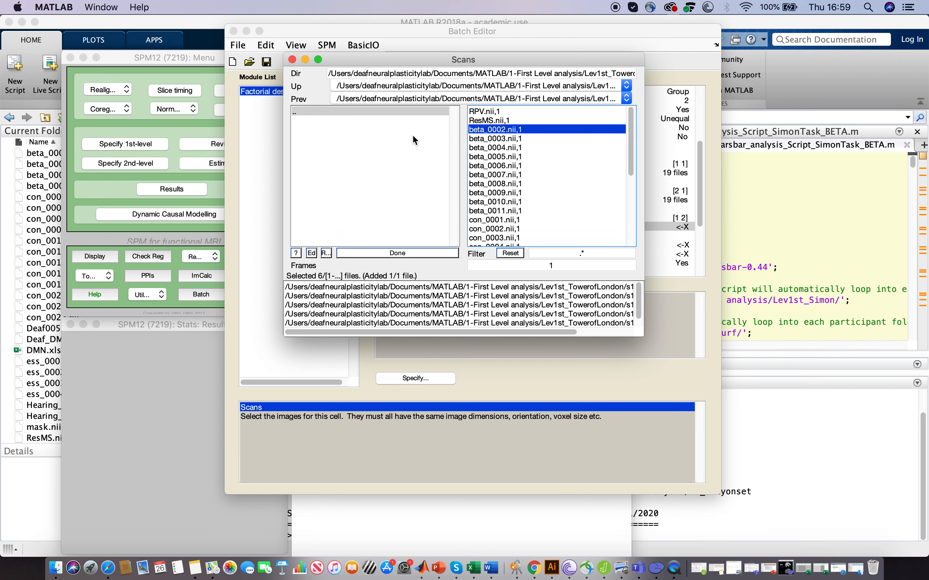
pyautogui.click(347, 108)
pyautogui.scroll(-3, 331, 183)
pyautogui.click(334, 198)
pyautogui.click(333, 187)
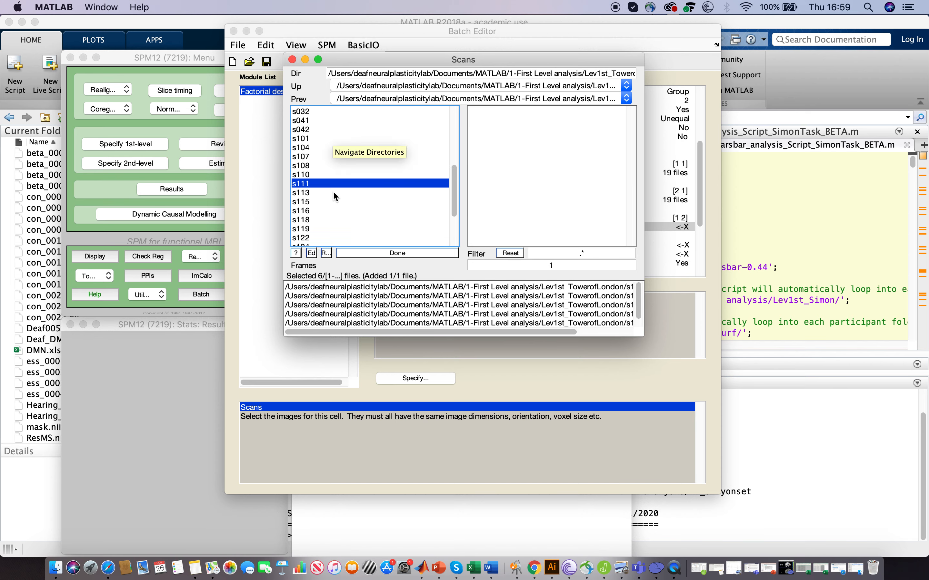
pyautogui.click(485, 130)
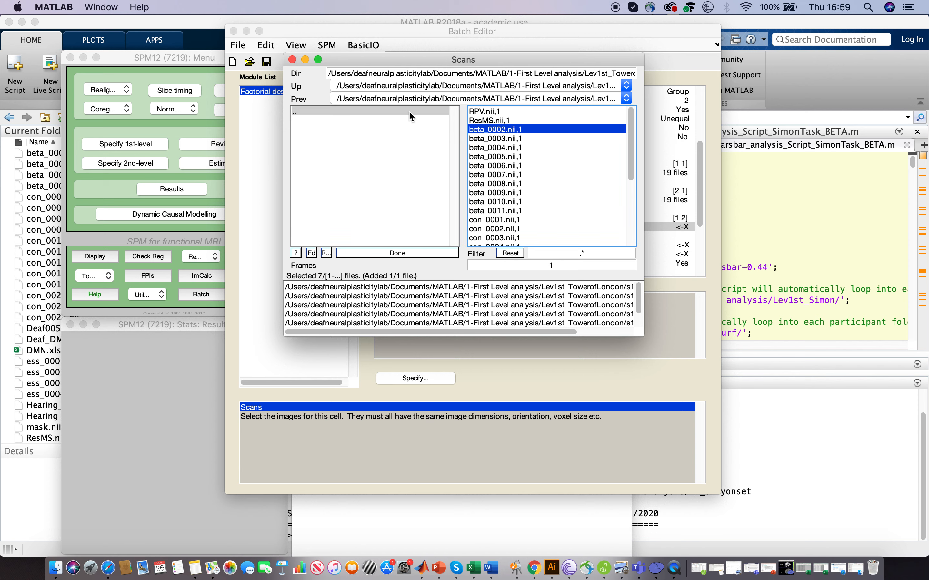
pyautogui.click(399, 111)
# - Add beta_0001.nii from the s115 and s116 folders to the third cell's scans
pyautogui.scroll(-5, 337, 220)
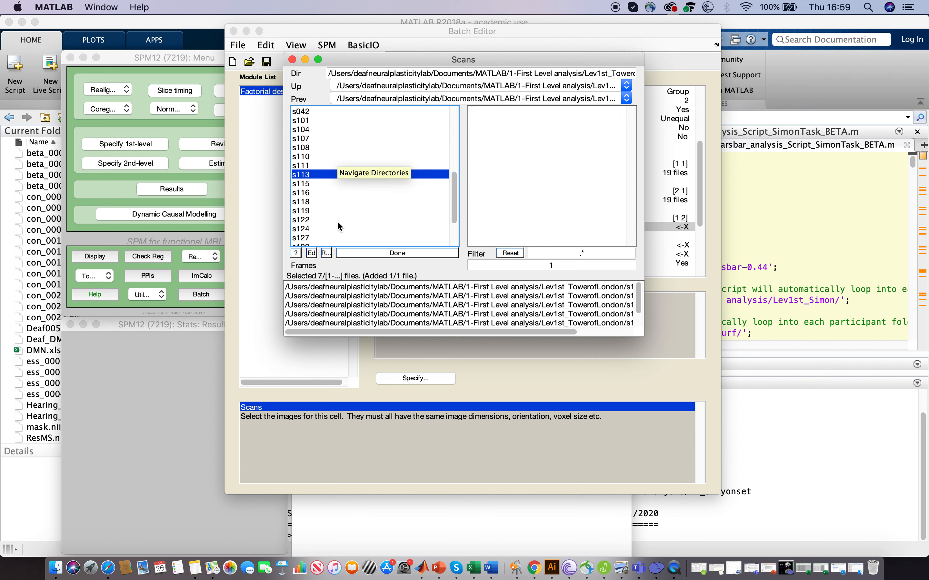
pyautogui.click(315, 180)
pyautogui.click(474, 132)
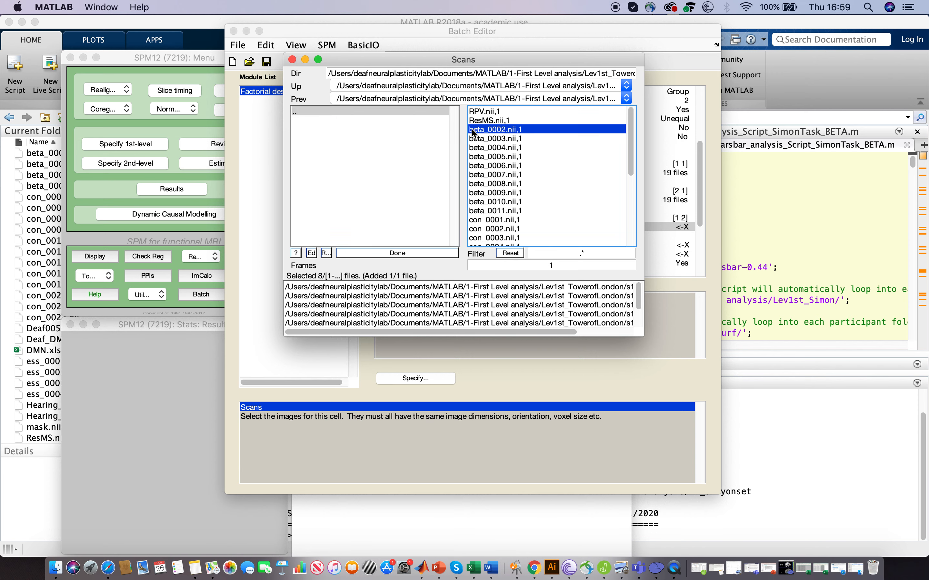
pyautogui.click(376, 110)
pyautogui.scroll(-5, 334, 234)
pyautogui.click(318, 202)
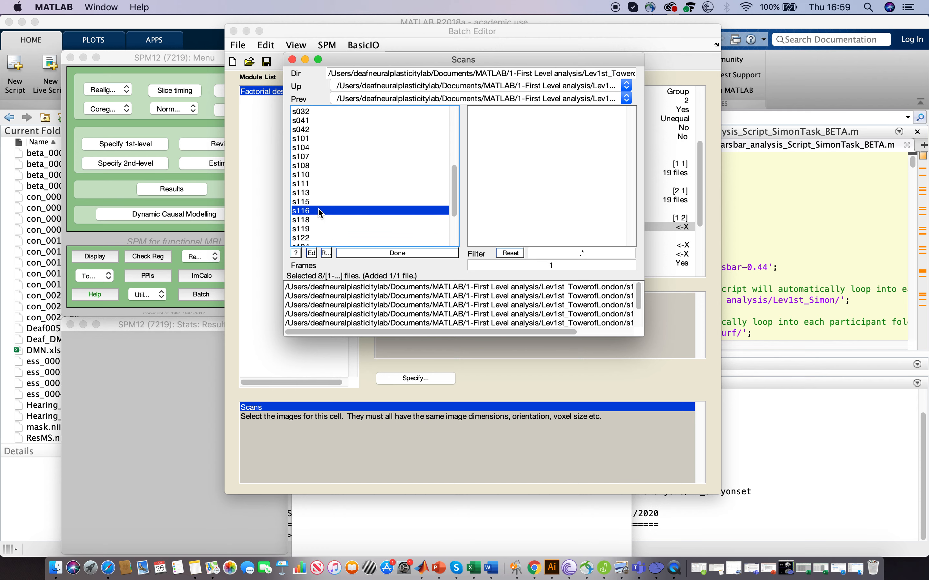
pyautogui.click(318, 202)
pyautogui.click(505, 130)
pyautogui.click(369, 111)
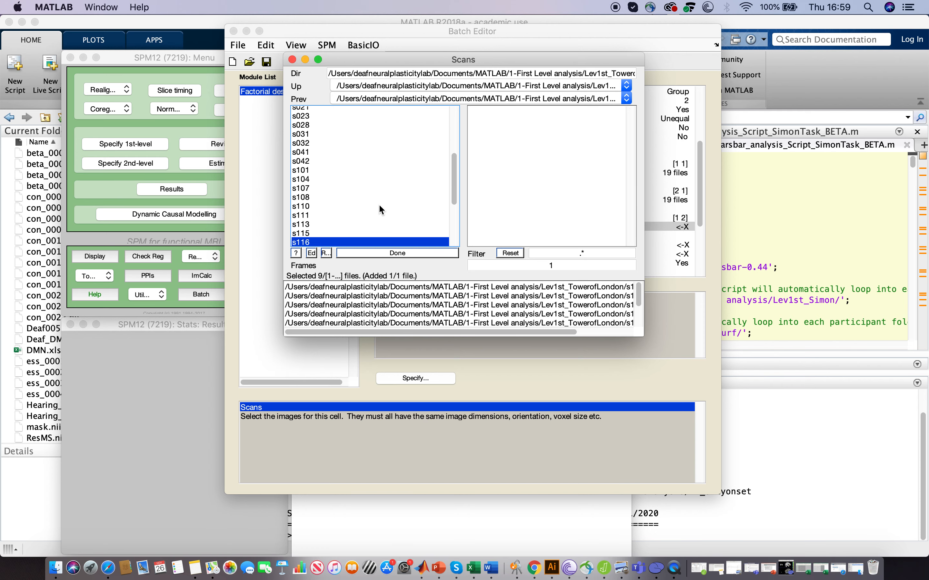
# - Add beta_0001.nii from the s118 and s119 folders to the third cell's scans
pyautogui.scroll(-10, 378, 219)
pyautogui.doubleClick(325, 183)
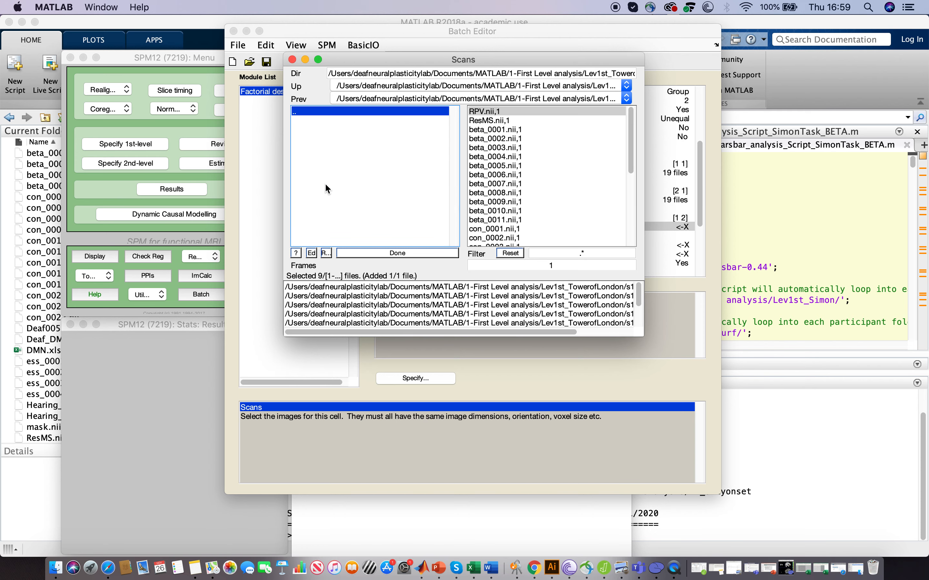
pyautogui.click(505, 129)
pyautogui.click(377, 112)
pyautogui.click(377, 111)
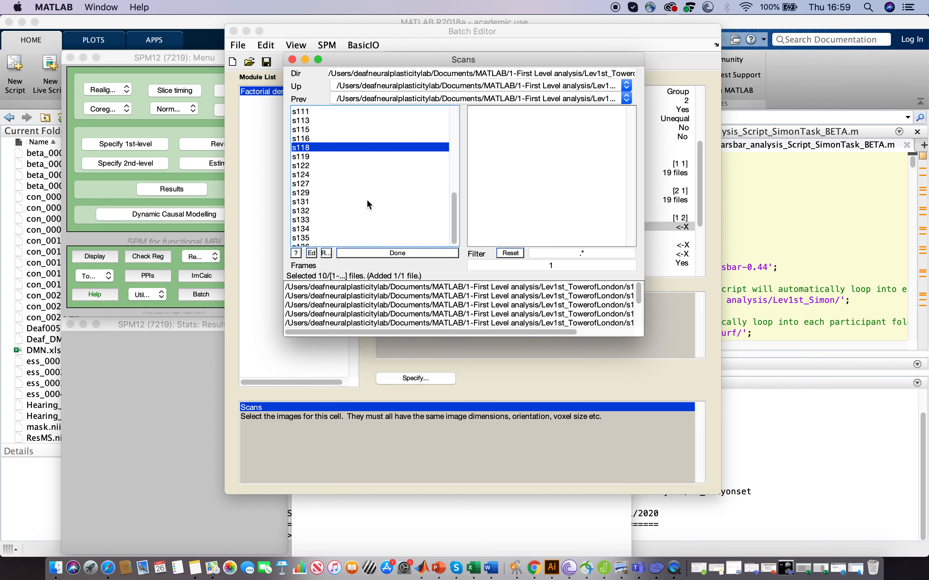
pyautogui.doubleClick(317, 155)
pyautogui.click(525, 130)
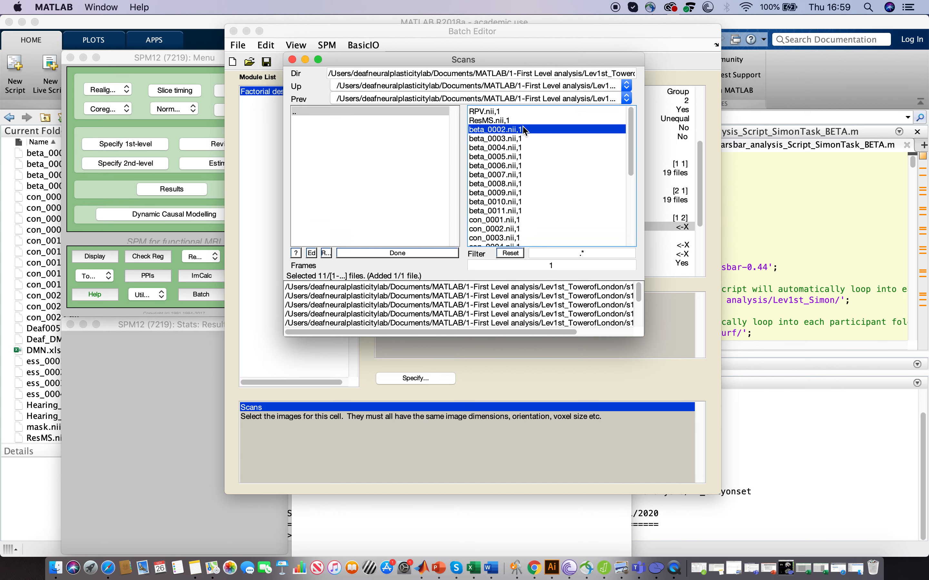
pyautogui.click(328, 110)
# - Add beta_0001.nii from the s122 and s124 folders to the third cell's scans
pyautogui.scroll(-3, 335, 213)
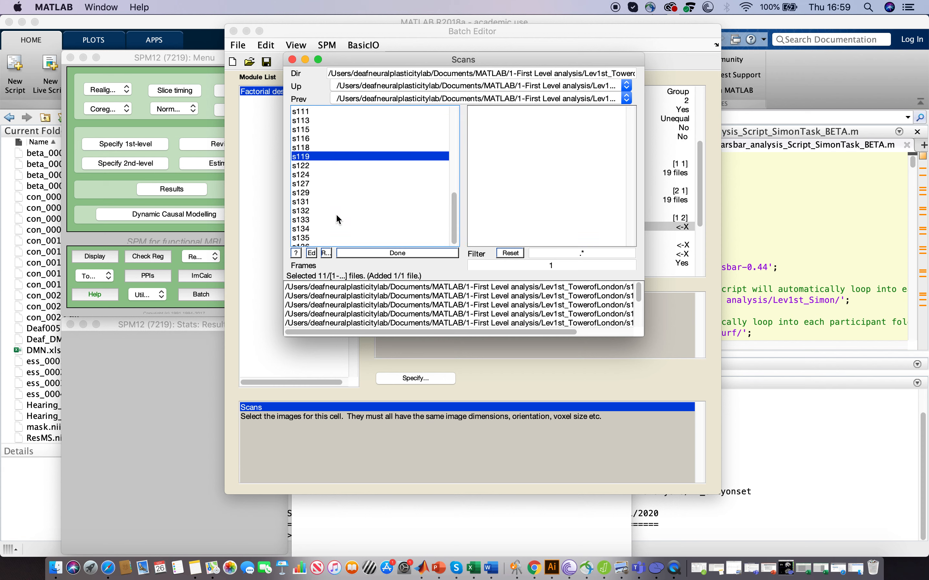
pyautogui.doubleClick(316, 163)
pyautogui.click(507, 139)
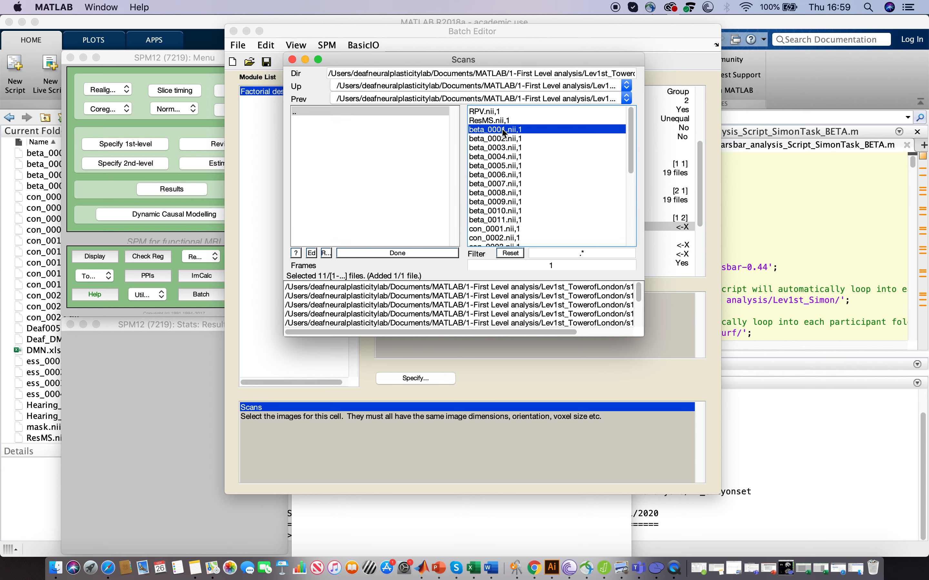
pyautogui.click(381, 110)
pyautogui.scroll(-3, 374, 188)
pyautogui.doubleClick(346, 176)
pyautogui.click(494, 131)
pyautogui.click(337, 108)
# - Add beta_0001.nii from the s127 and s129 folders to the third cell's scans
pyautogui.scroll(-3, 334, 202)
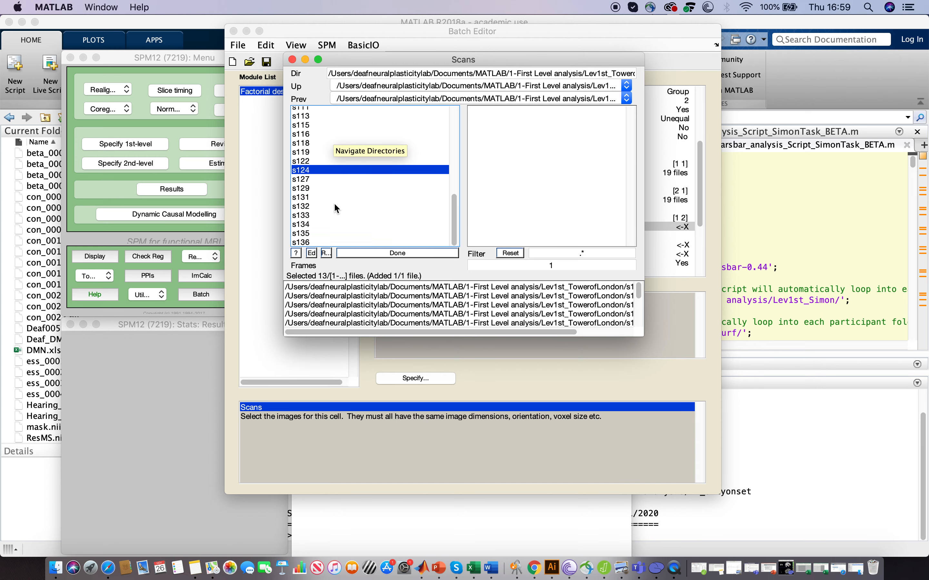
pyautogui.doubleClick(308, 176)
pyautogui.click(486, 132)
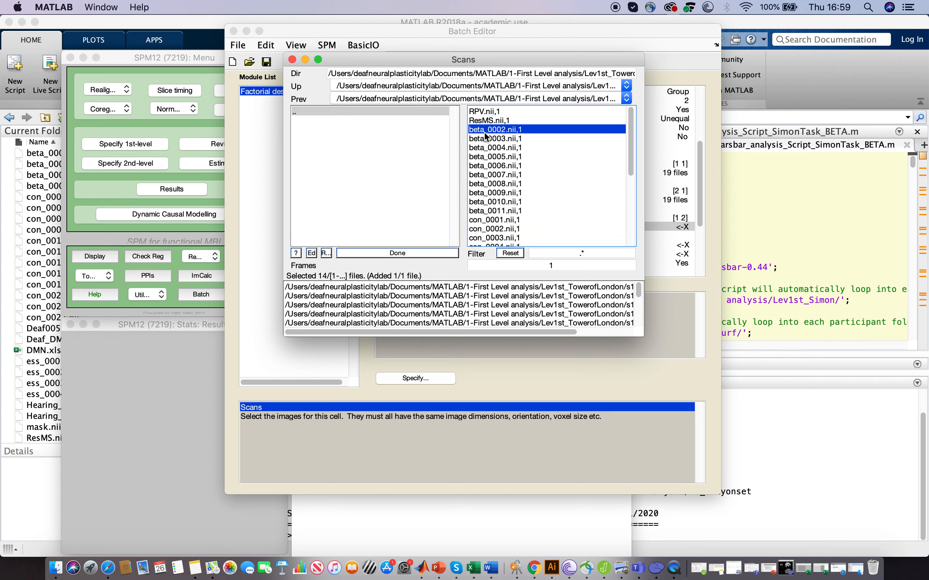
pyautogui.click(341, 111)
pyautogui.scroll(-3, 337, 176)
pyautogui.doubleClick(312, 186)
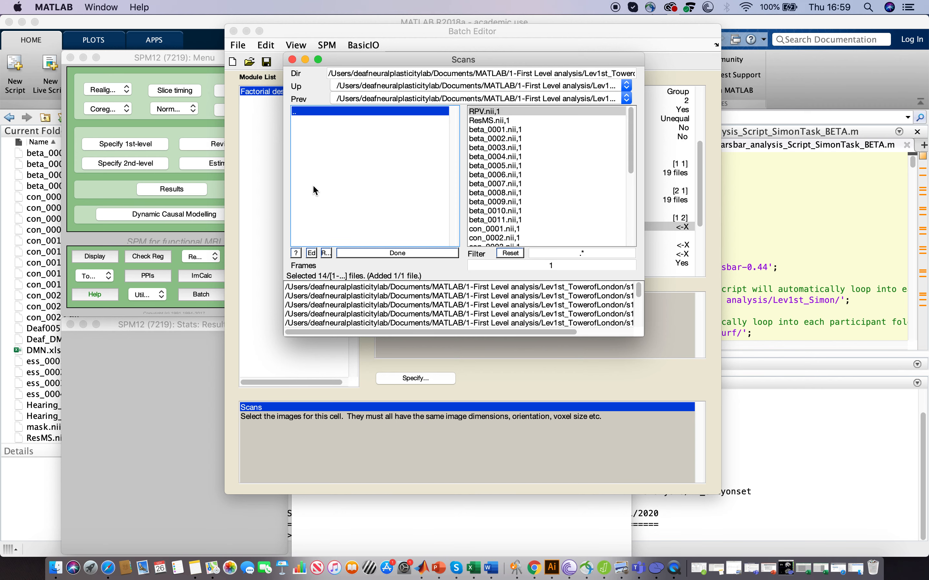
pyautogui.click(495, 130)
pyautogui.click(369, 111)
# - Add beta_0001.nii from the s131 and s132 folders to the third cell's scans
pyautogui.scroll(-2, 355, 193)
pyautogui.click(326, 202)
pyautogui.doubleClick(327, 202)
pyautogui.click(499, 130)
pyautogui.click(383, 110)
pyautogui.doubleClick(347, 205)
pyautogui.click(498, 129)
pyautogui.click(400, 112)
# - Add beta_0001.nii from the s133 and s134 folders to the third cell's scans
pyautogui.scroll(-2, 369, 184)
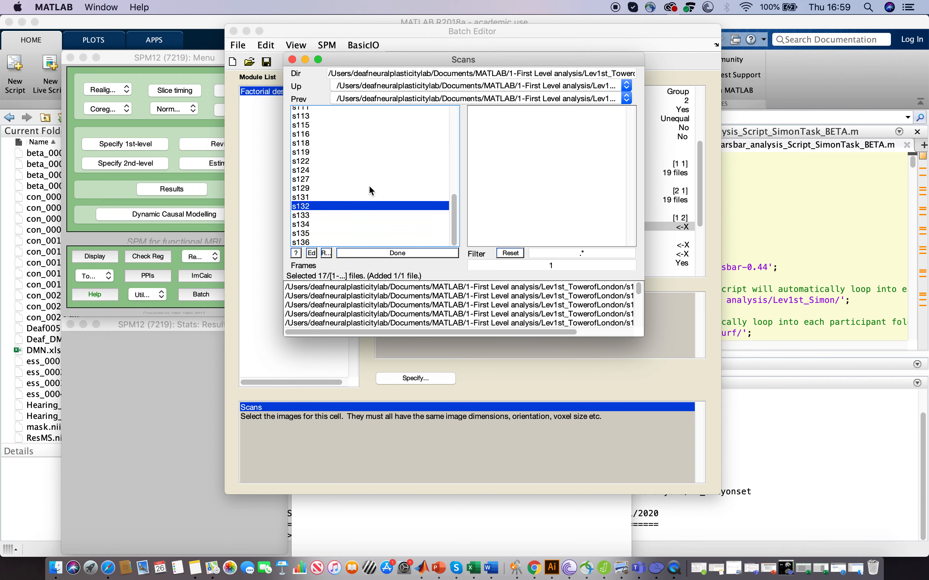
pyautogui.doubleClick(328, 207)
pyautogui.click(487, 130)
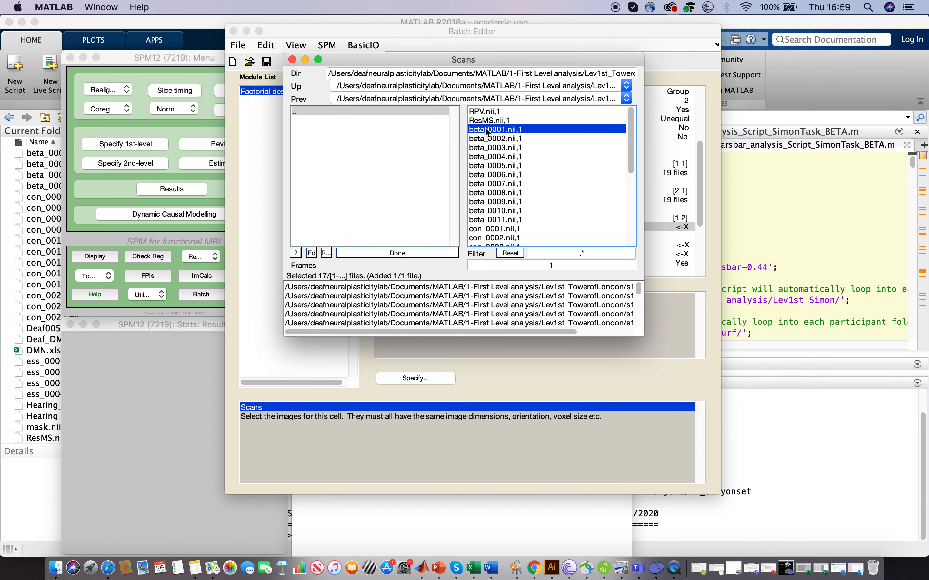
pyautogui.click(366, 110)
pyautogui.scroll(-2, 361, 192)
pyautogui.doubleClick(322, 224)
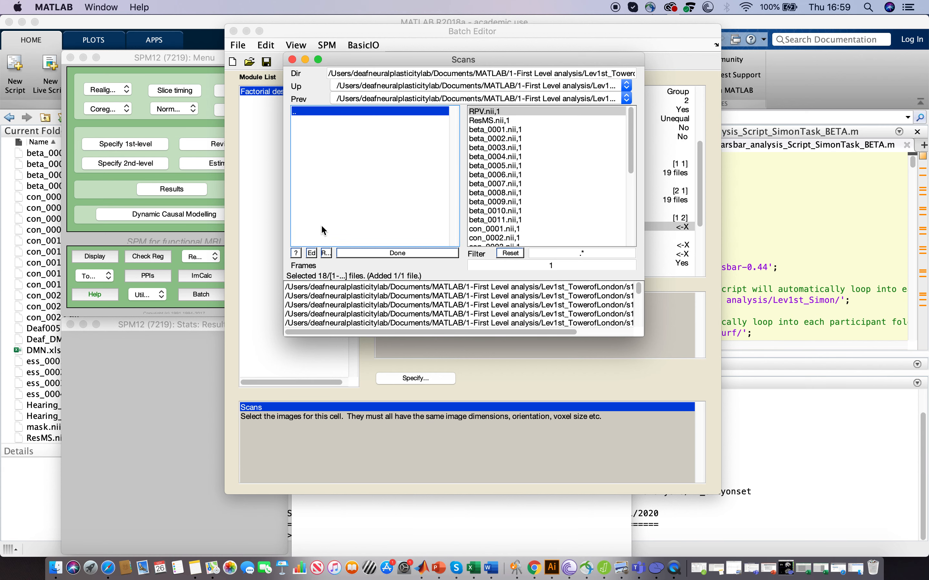
pyautogui.click(492, 131)
pyautogui.click(375, 111)
# - Add beta_0001.nii from the s135 and s136 folders and finish the third cell's scan selection
pyautogui.scroll(-3, 359, 194)
pyautogui.doubleClick(322, 232)
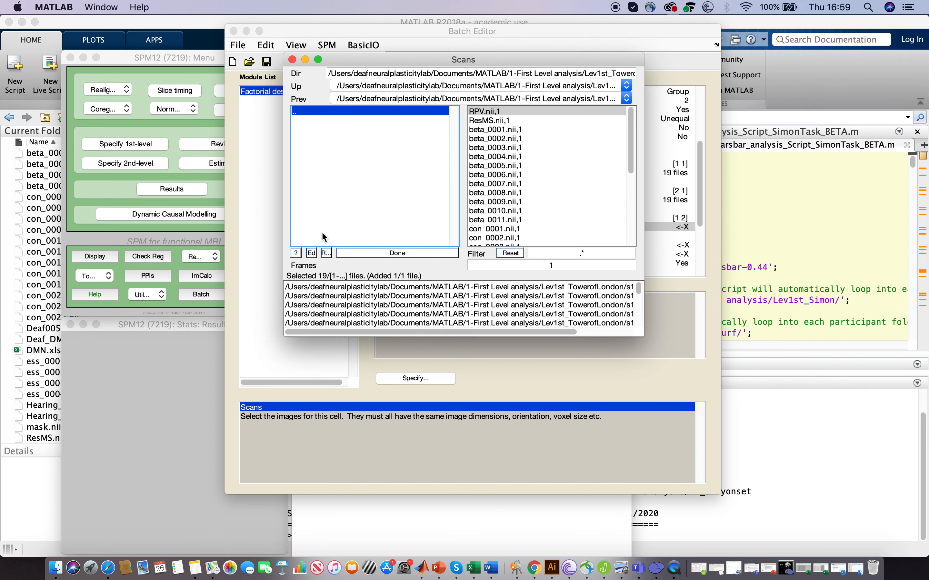
pyautogui.click(493, 130)
pyautogui.click(385, 111)
pyautogui.scroll(-1, 341, 242)
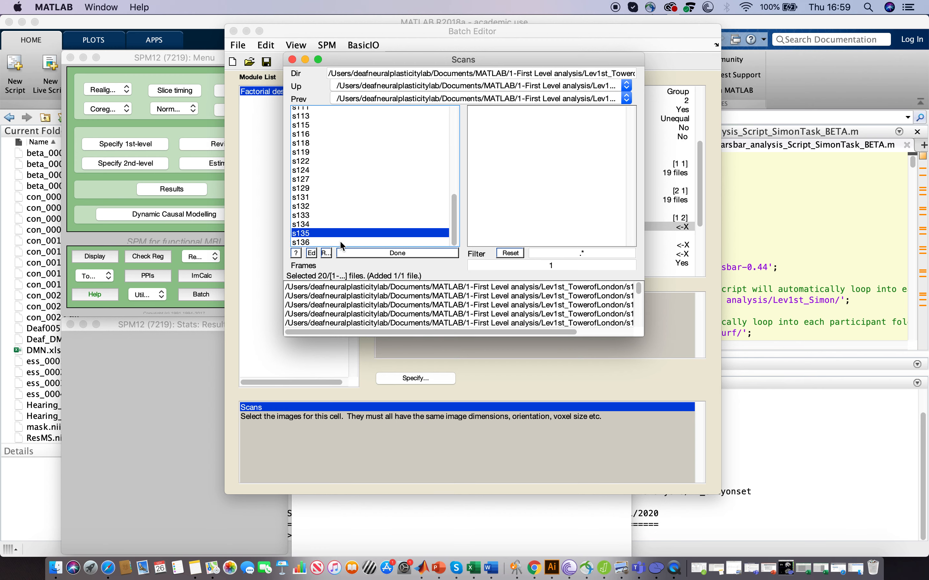
pyautogui.click(327, 242)
pyautogui.click(478, 130)
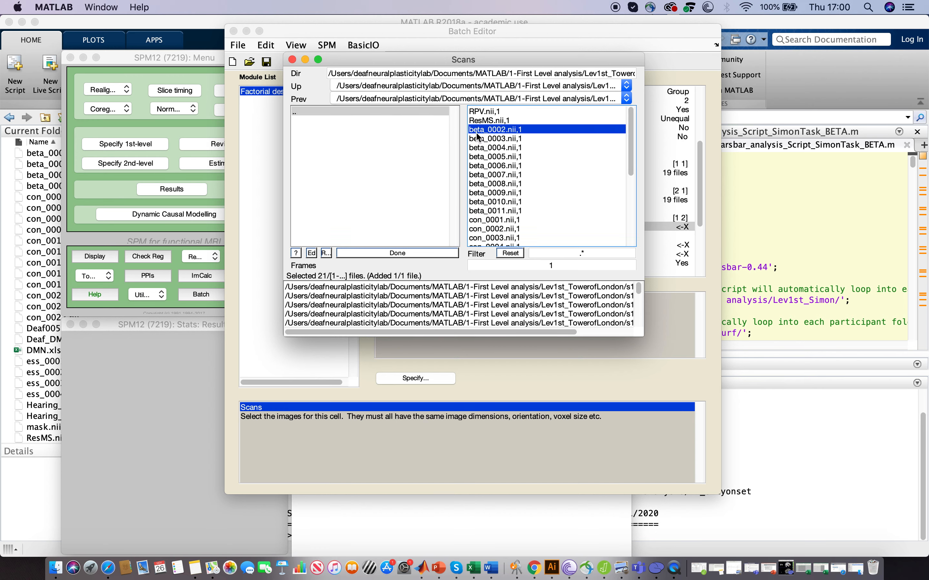
pyautogui.click(421, 253)
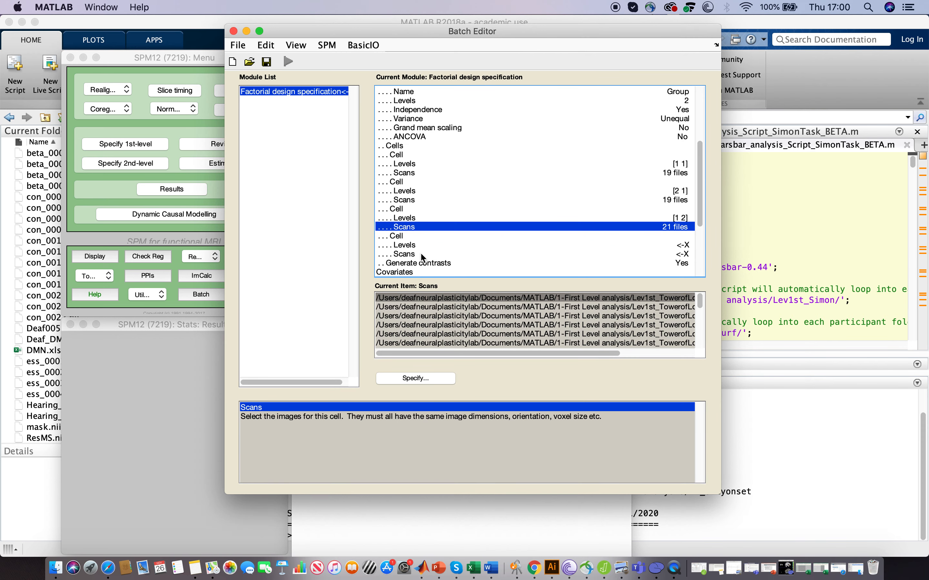
# - Set the fourth cell's levels to 2 2
pyautogui.click(457, 245)
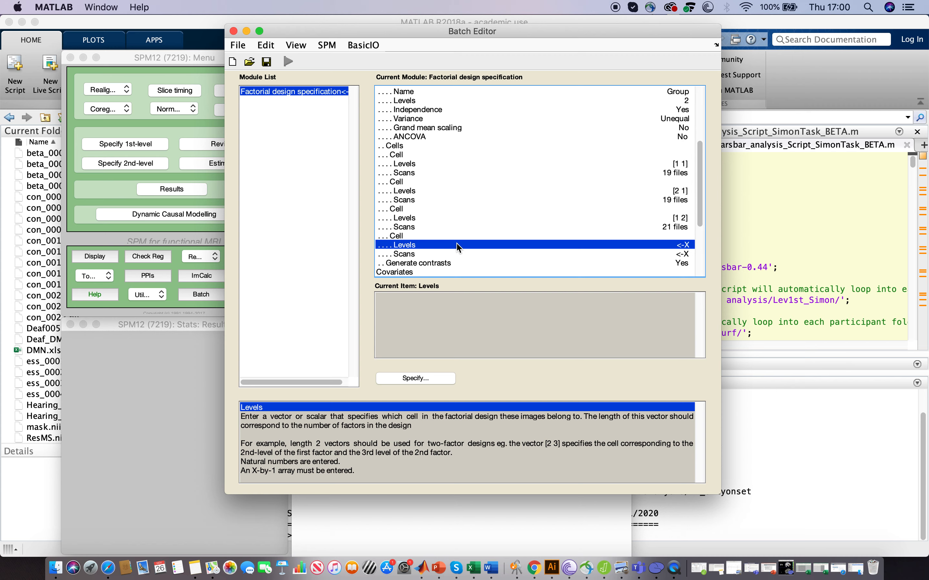
pyautogui.doubleClick(458, 245)
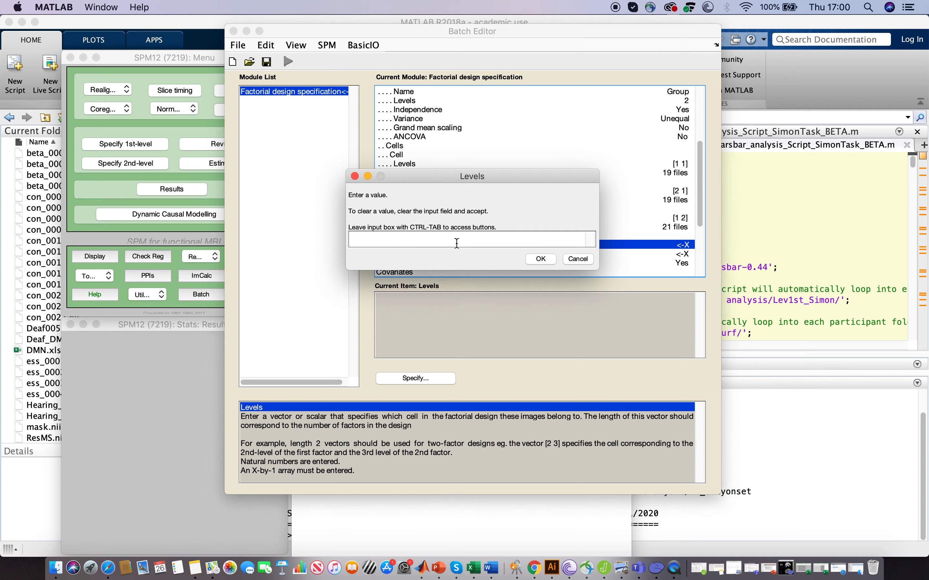
pyautogui.write('2 2')
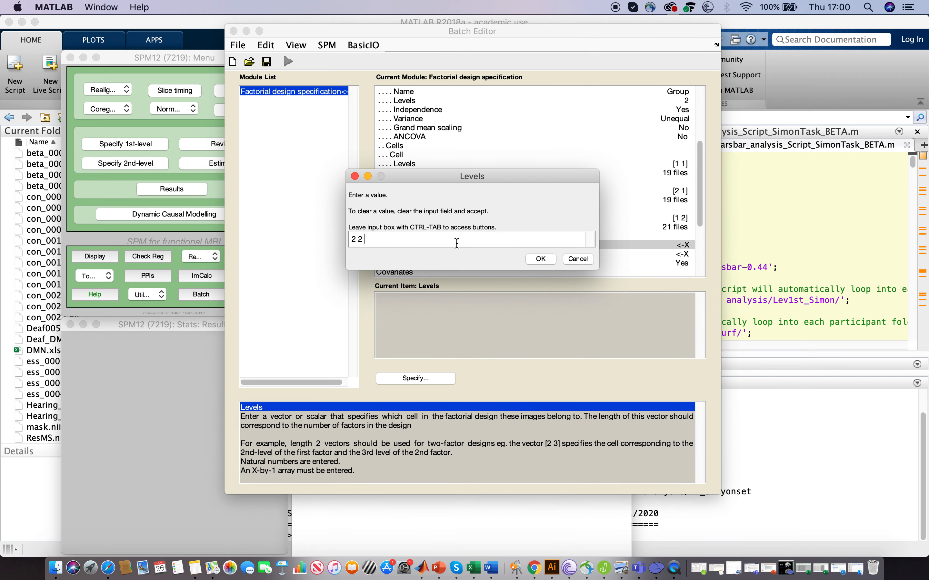
pyautogui.click(540, 259)
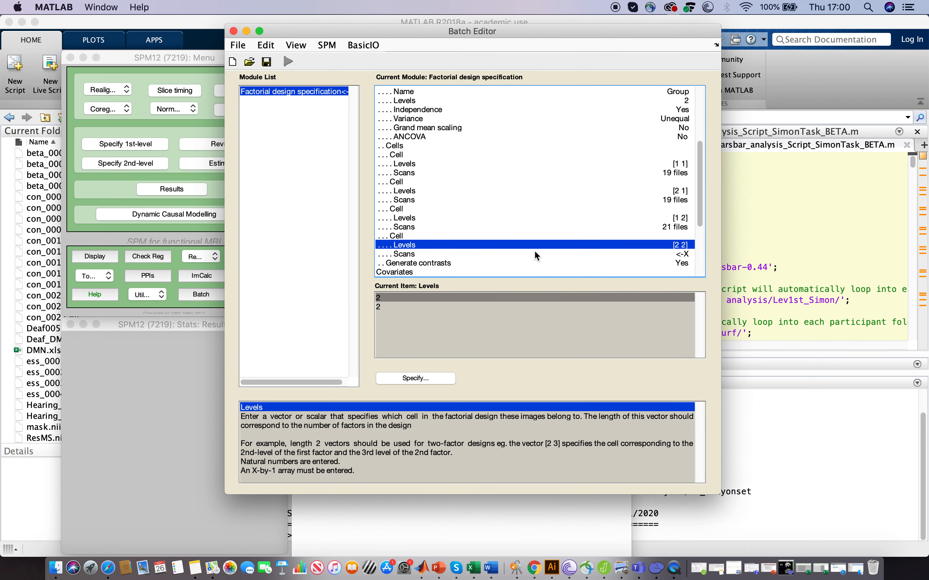
# - Start choosing scans for the fourth cell and go to the previously used Lev1st_TowerofLondon folder
pyautogui.click(535, 254)
pyautogui.click(434, 376)
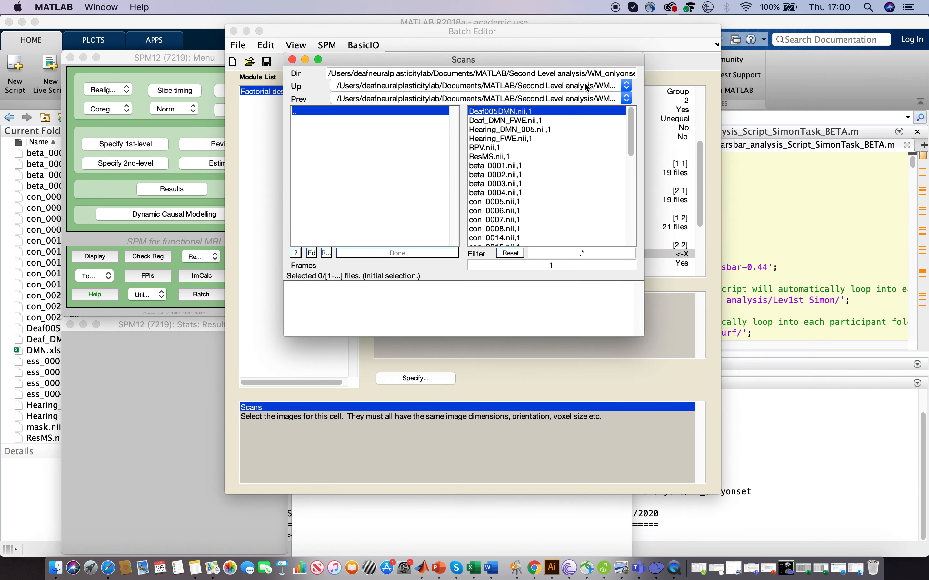
pyautogui.click(626, 101)
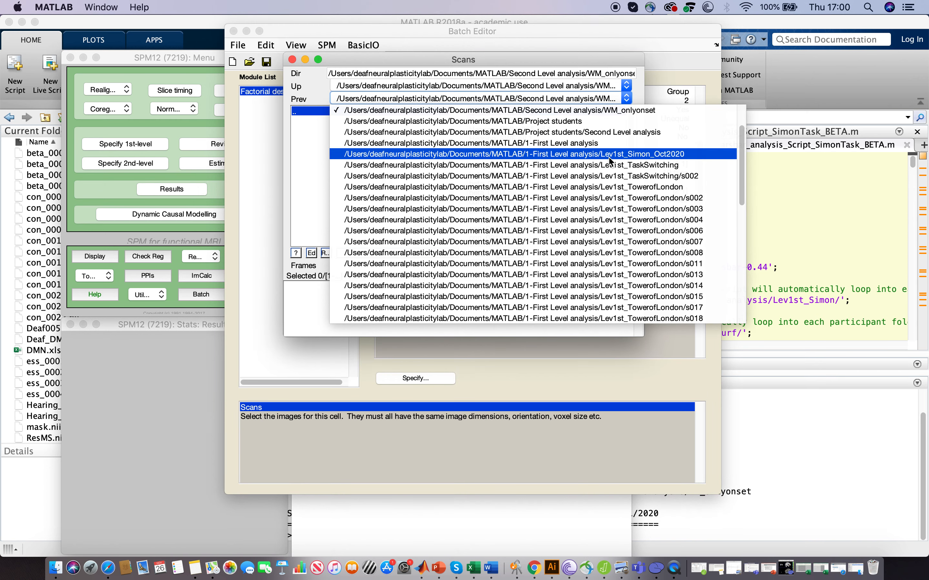
pyautogui.click(610, 187)
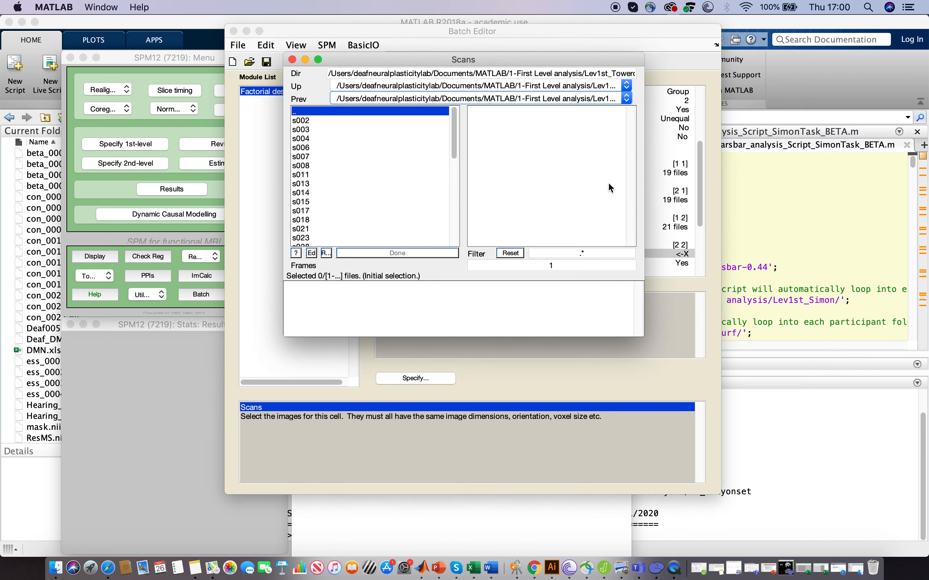
# - Add beta_0002.nii from the s101 and s104 folders to the fourth cell's scans
pyautogui.scroll(-3, 364, 161)
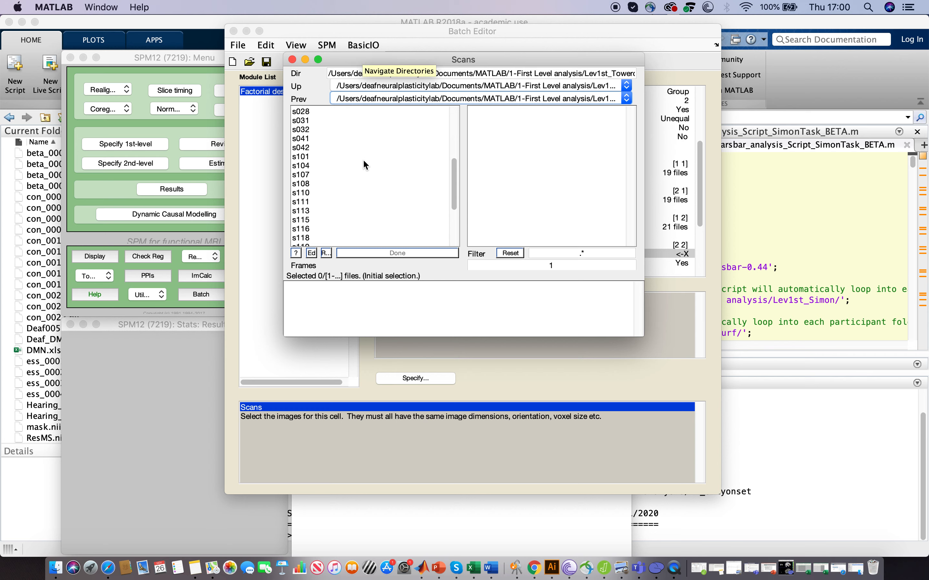
pyautogui.scroll(-4, 364, 164)
pyautogui.click(303, 140)
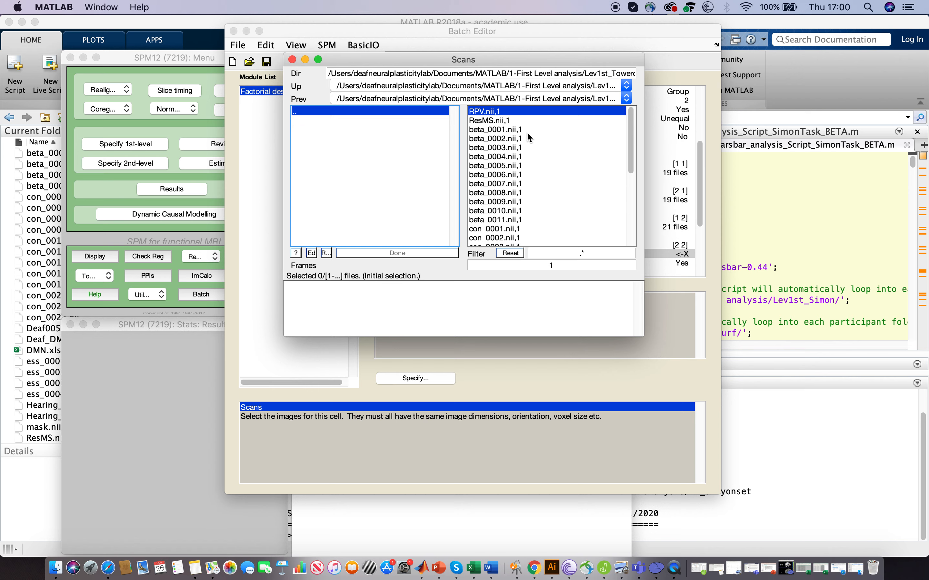
pyautogui.click(504, 140)
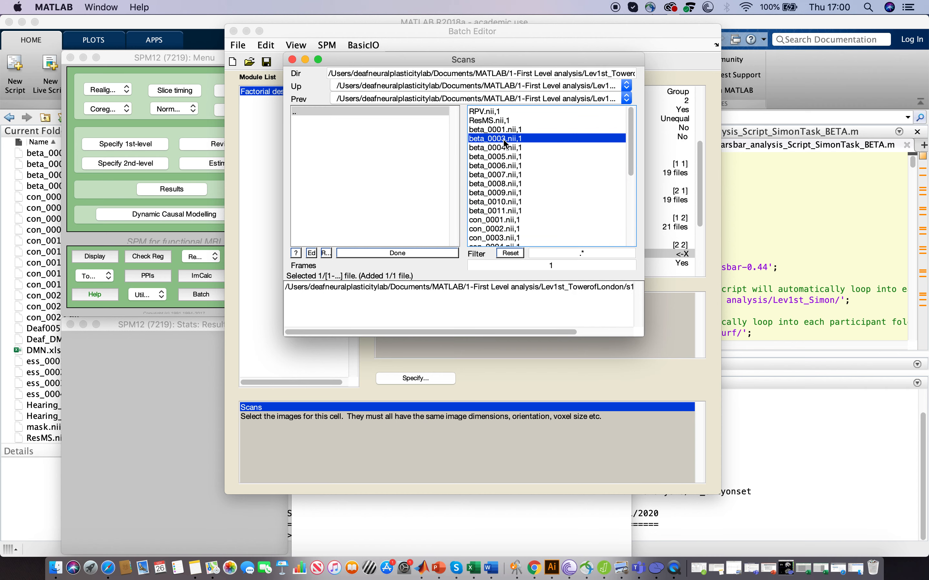
pyautogui.click(379, 107)
pyautogui.scroll(-3, 336, 192)
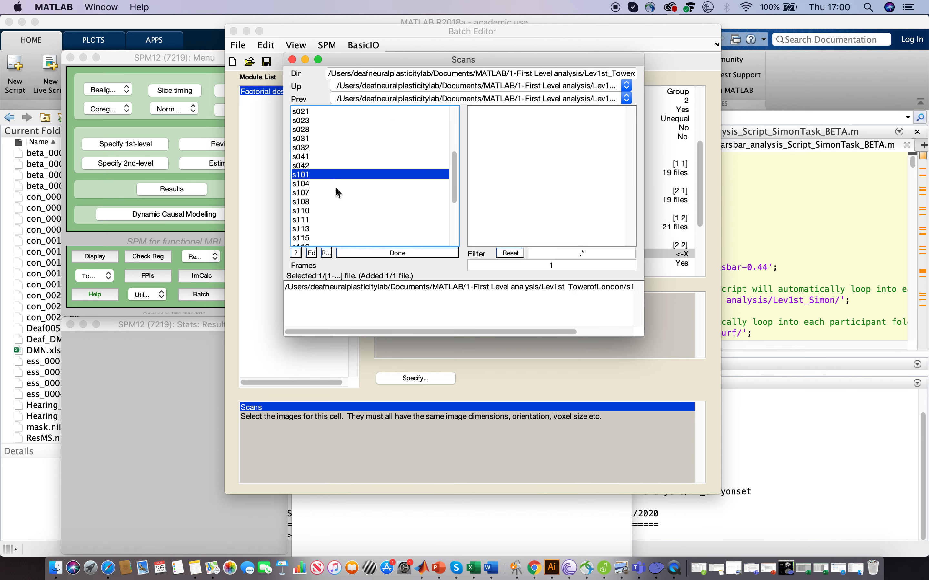
pyautogui.click(322, 187)
pyautogui.click(539, 142)
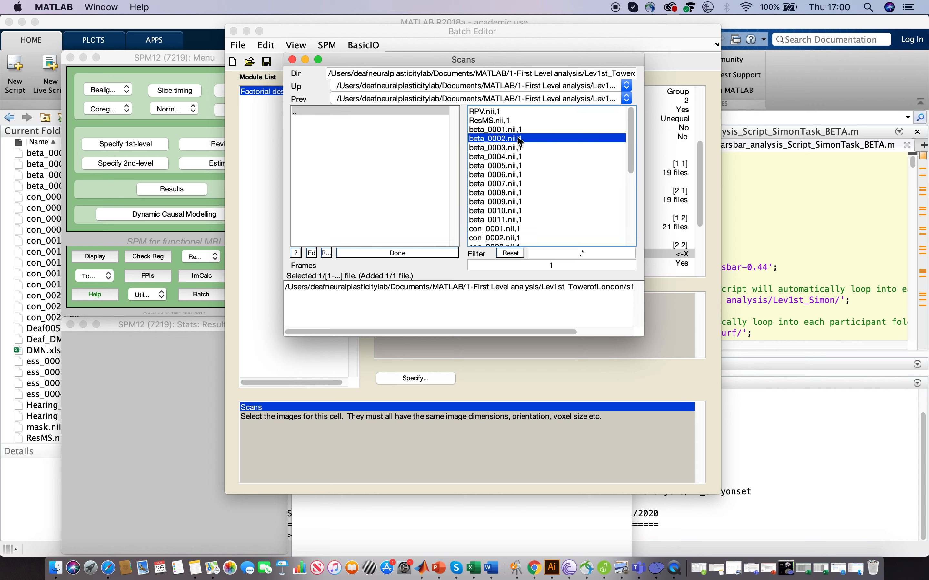
# - Add beta_0002.nii from the s107 and s108 folders to the fourth cell's scans
pyautogui.click(388, 111)
pyautogui.scroll(-3, 386, 171)
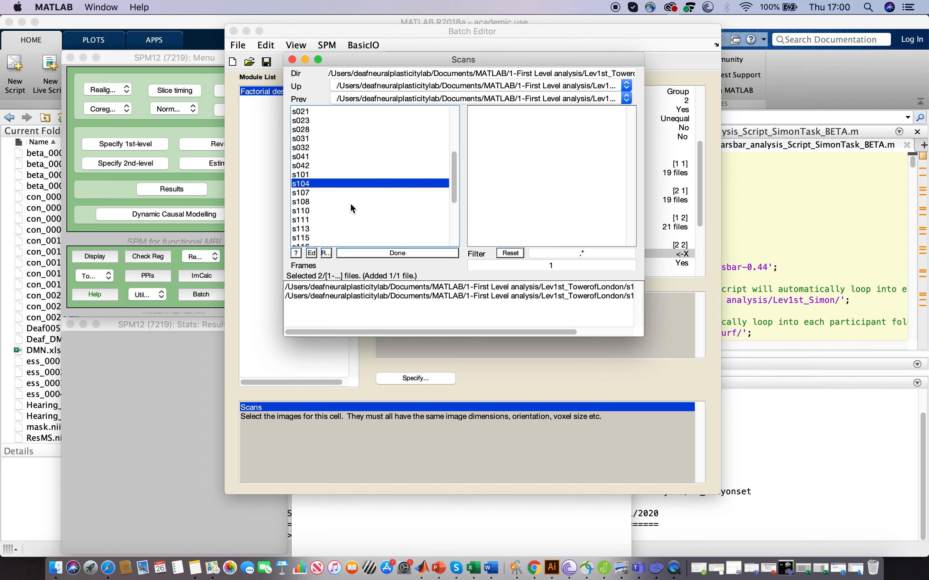
pyautogui.click(342, 191)
pyautogui.click(497, 143)
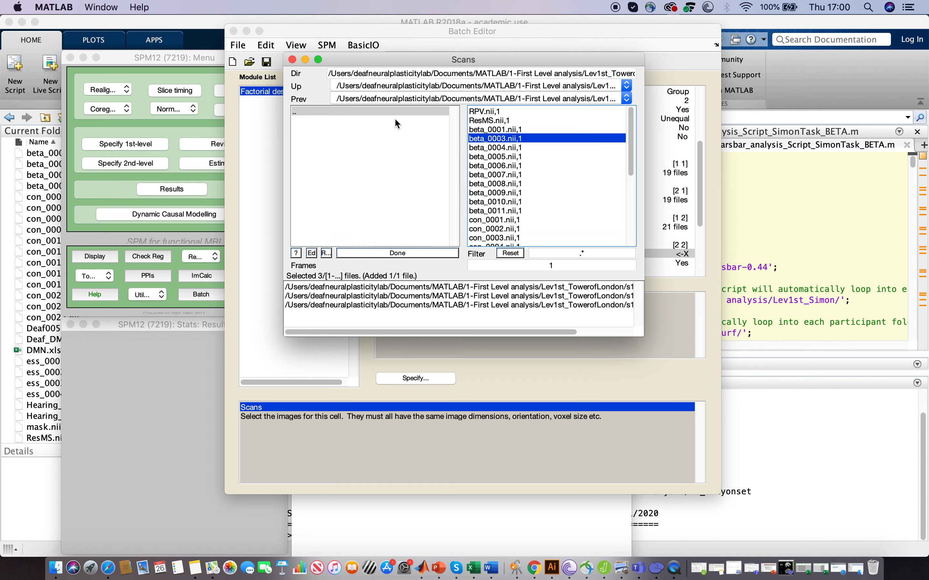
pyautogui.click(386, 110)
pyautogui.scroll(-2, 367, 202)
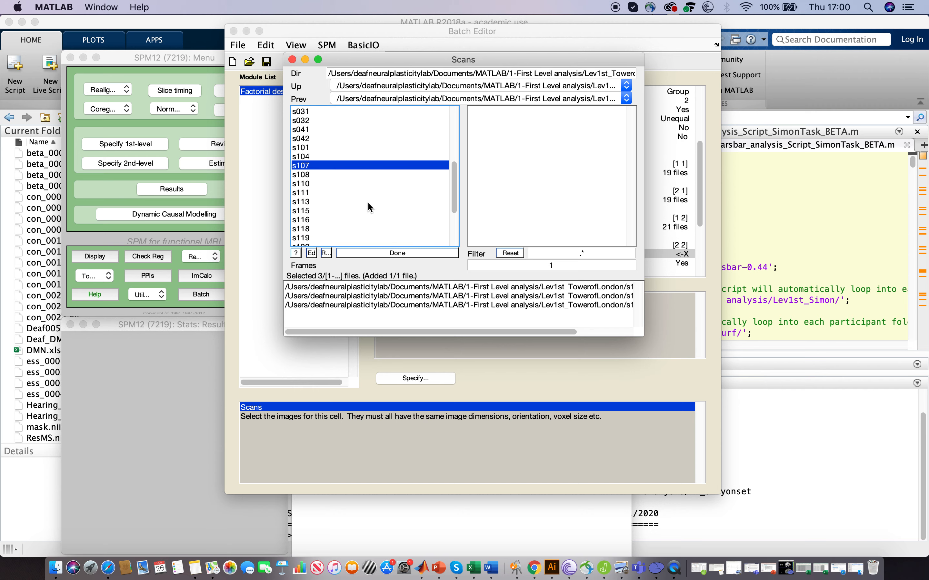
pyautogui.click(322, 174)
pyautogui.click(501, 139)
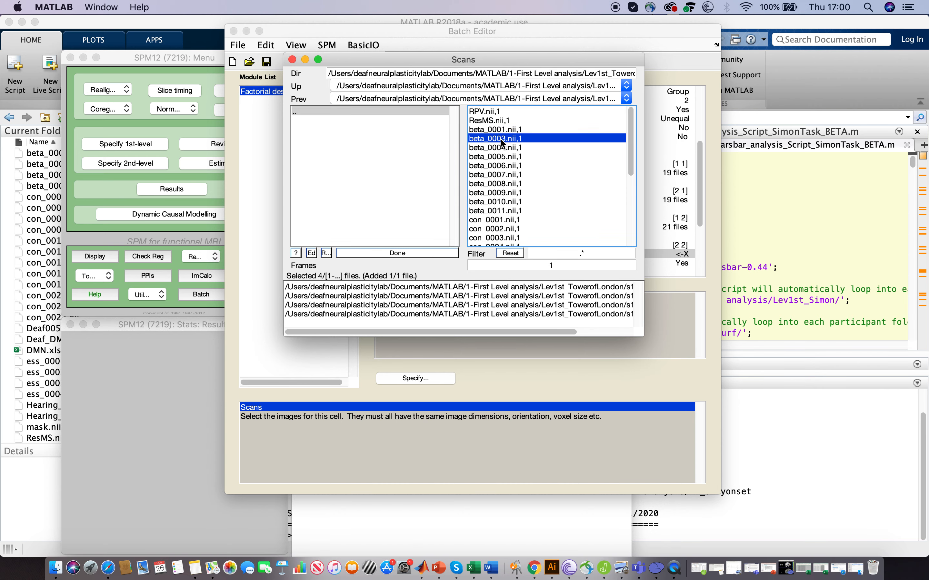
# - Add beta_0002.nii from the s110 and s111 folders to the fourth cell's scans
pyautogui.click(357, 111)
pyautogui.scroll(-3, 359, 199)
pyautogui.click(321, 156)
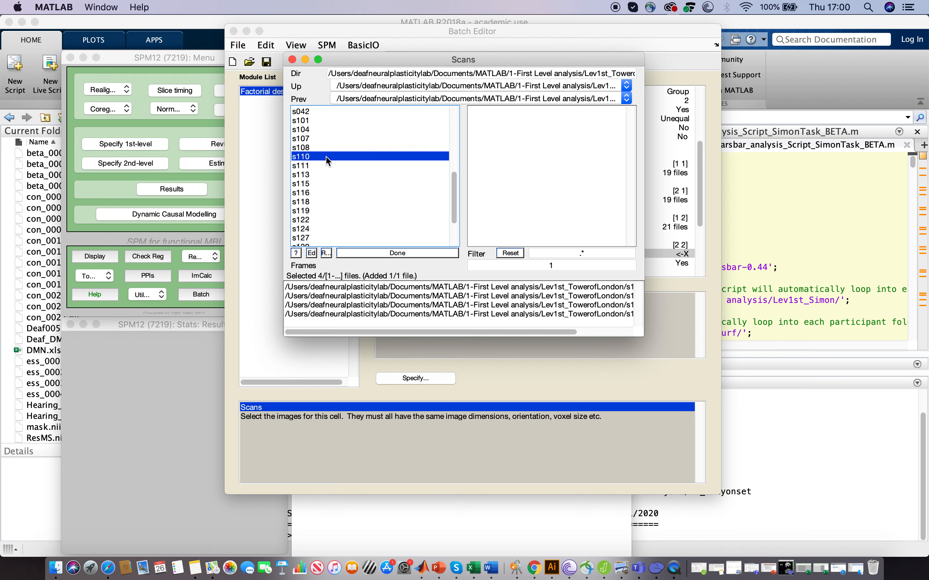
pyautogui.click(530, 138)
pyautogui.click(374, 113)
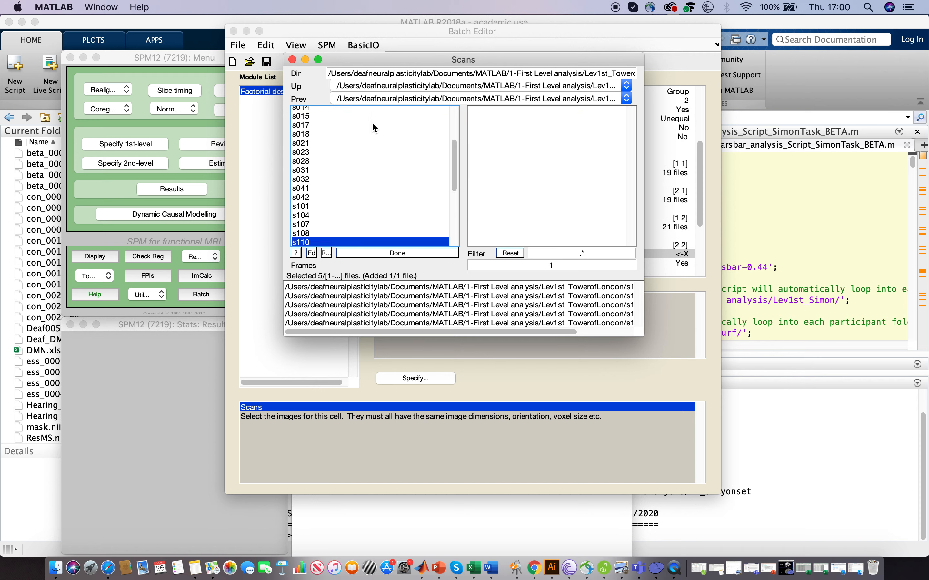
pyautogui.scroll(-5, 368, 184)
pyautogui.click(332, 175)
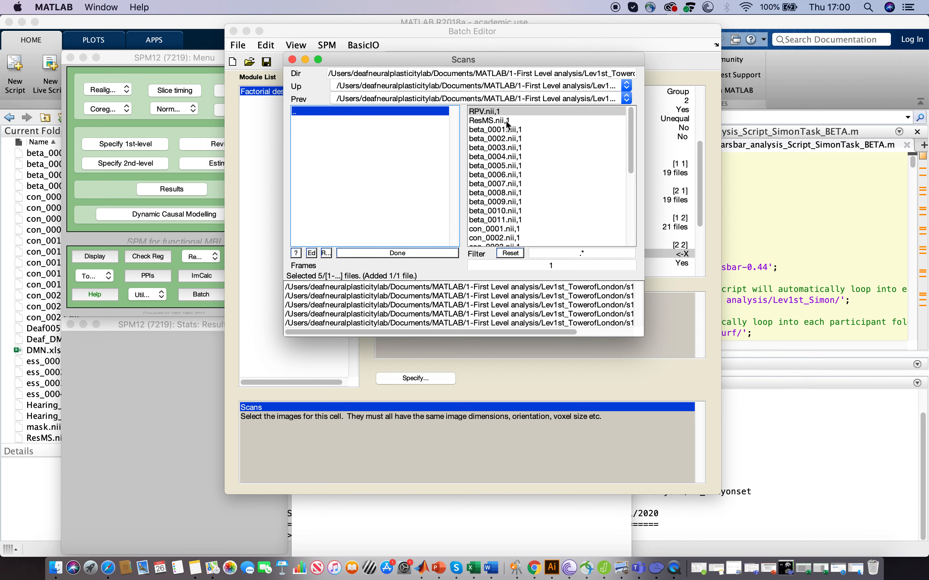
pyautogui.click(495, 138)
# - Add beta_0002.nii from the s113 and s115 folders to the fourth cell's scans
pyautogui.click(383, 113)
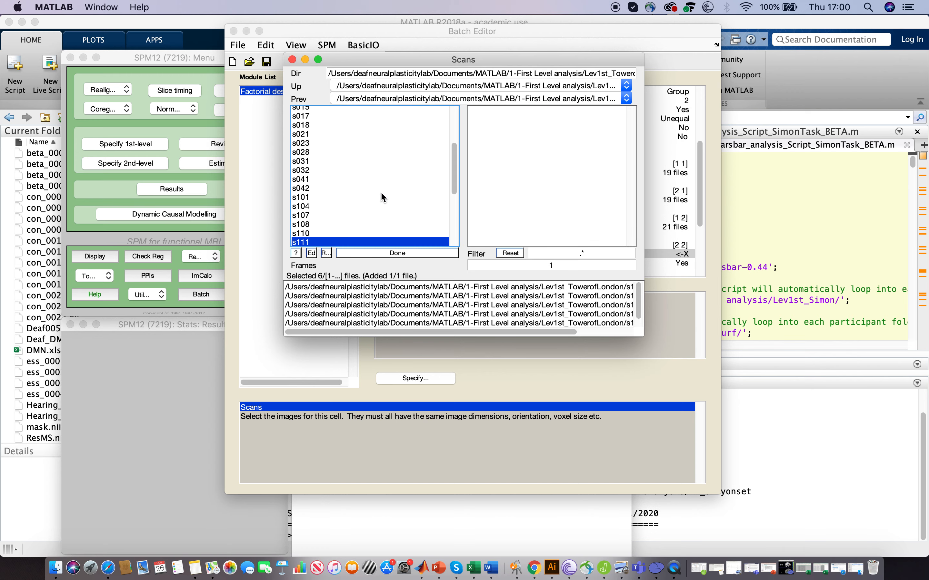
pyautogui.scroll(-5, 380, 191)
pyautogui.click(318, 164)
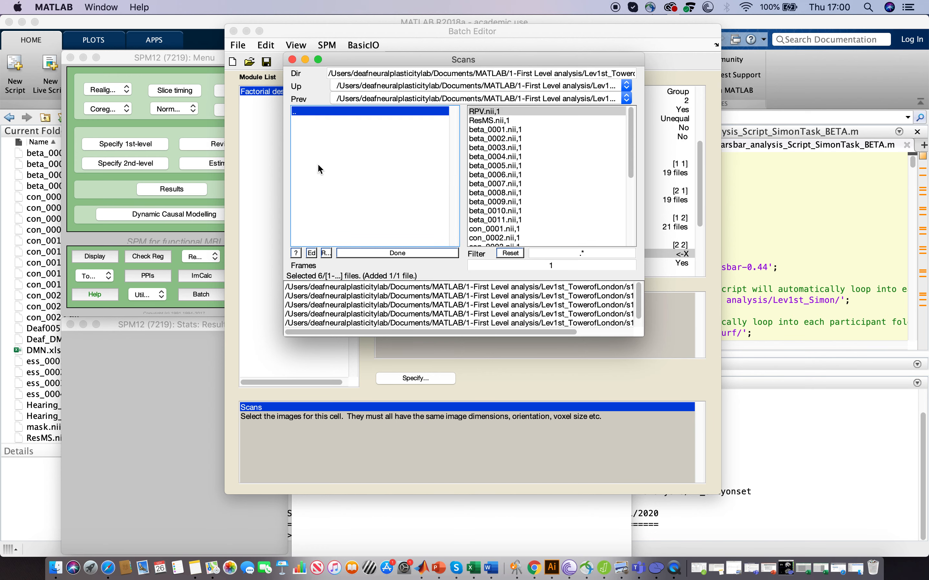
pyautogui.click(531, 139)
pyautogui.click(369, 111)
pyautogui.scroll(-5, 351, 199)
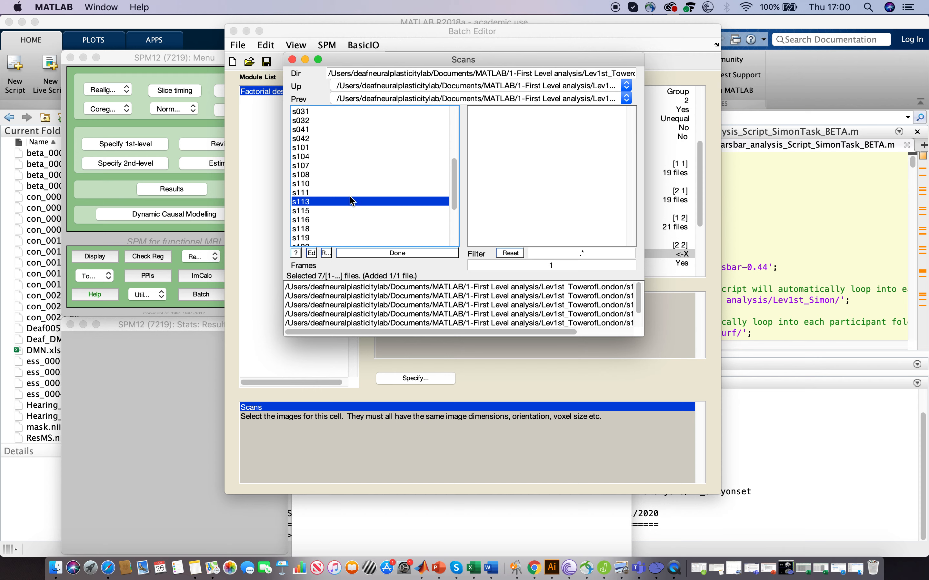
pyautogui.click(317, 162)
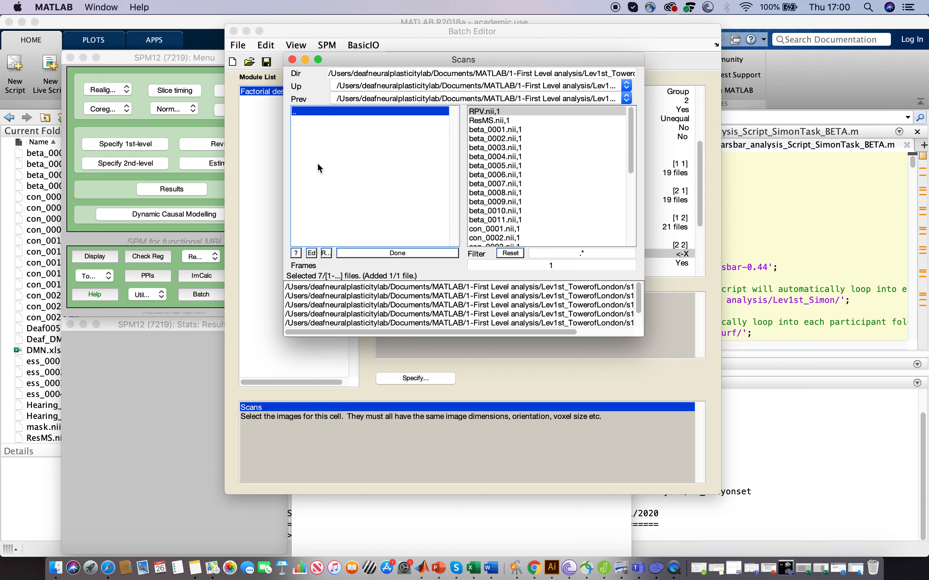
pyautogui.click(525, 141)
# - Add beta_0002.nii from the s116 and s118 folders to the fourth cell's scans
pyautogui.click(361, 111)
pyautogui.scroll(-5, 359, 199)
pyautogui.click(345, 147)
pyautogui.click(509, 139)
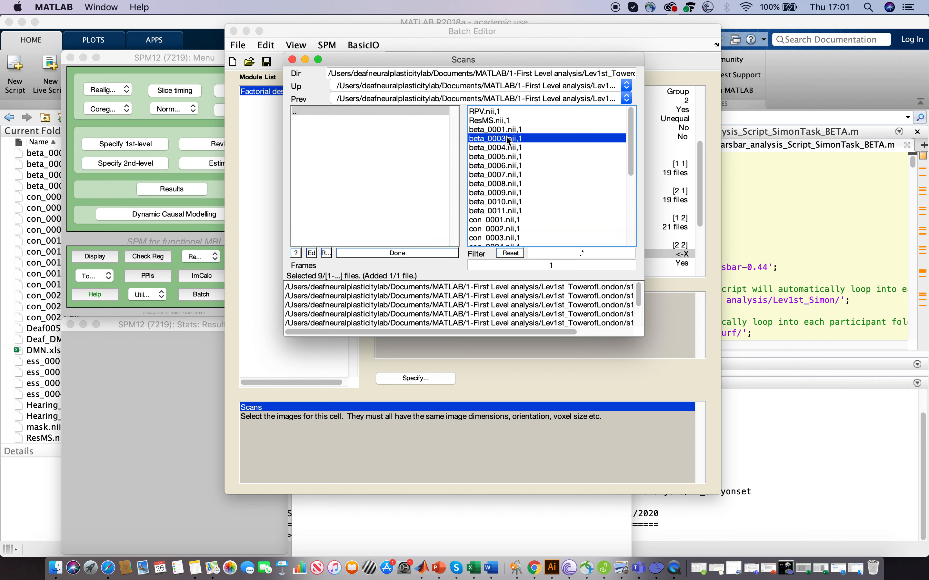
pyautogui.click(358, 111)
pyautogui.scroll(-3, 342, 191)
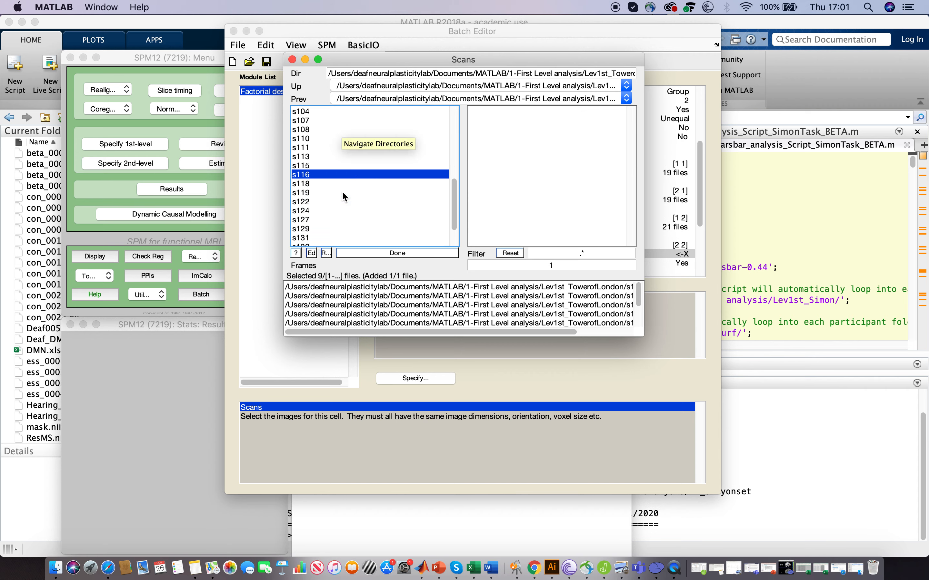
pyautogui.click(321, 184)
pyautogui.click(497, 139)
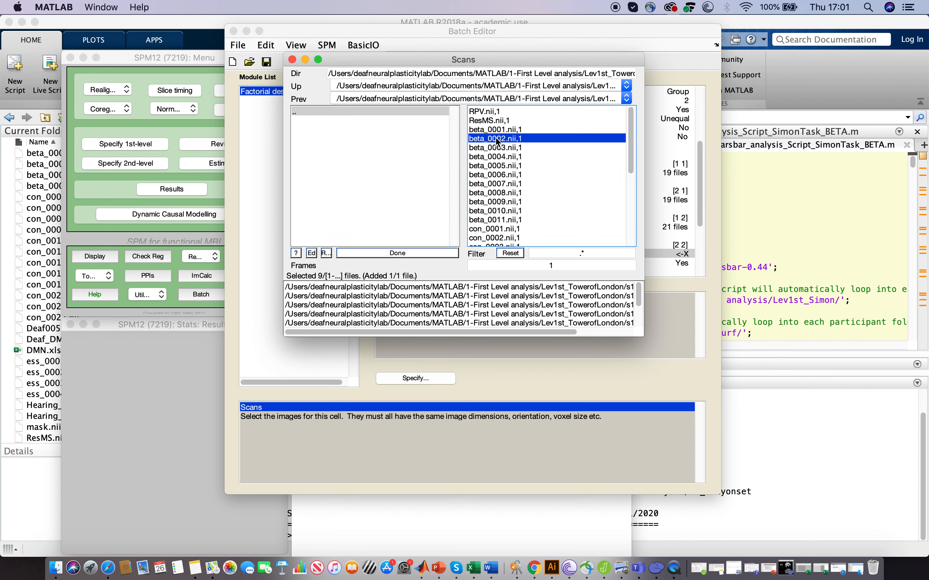
# - Add beta_0002.nii from the s119 and s122 folders to the fourth cell's scans
pyautogui.click(368, 112)
pyautogui.scroll(-3, 359, 213)
pyautogui.click(312, 156)
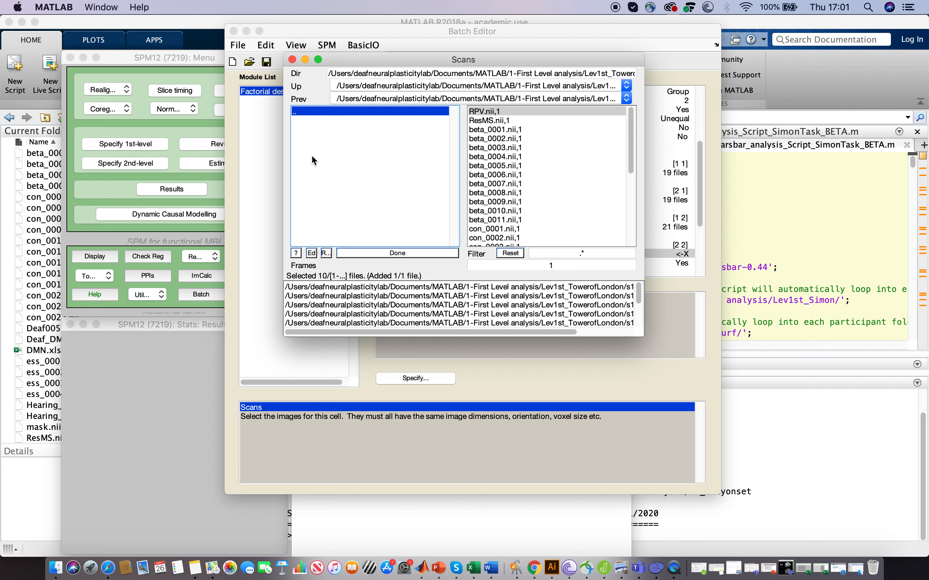
pyautogui.click(495, 139)
pyautogui.click(361, 111)
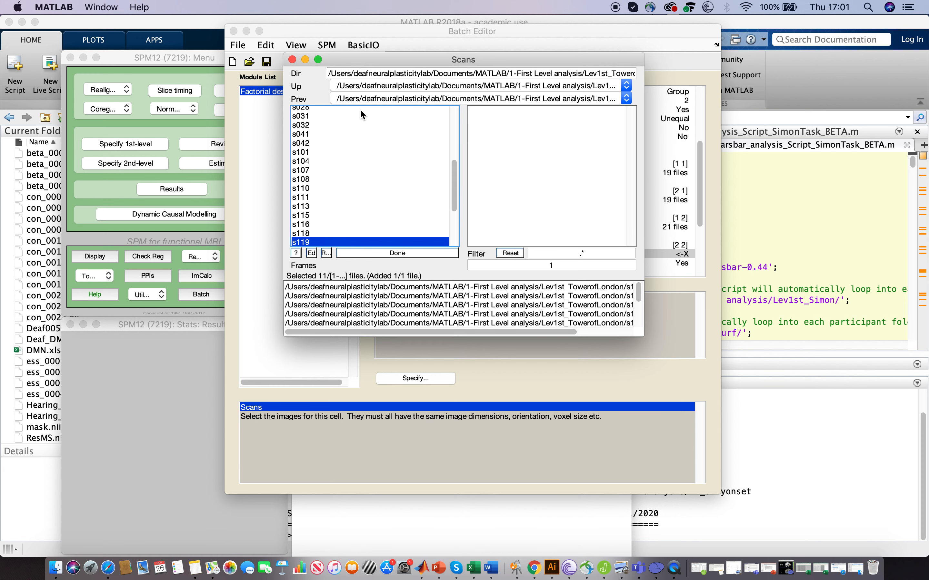
pyautogui.scroll(-3, 369, 198)
pyautogui.click(321, 177)
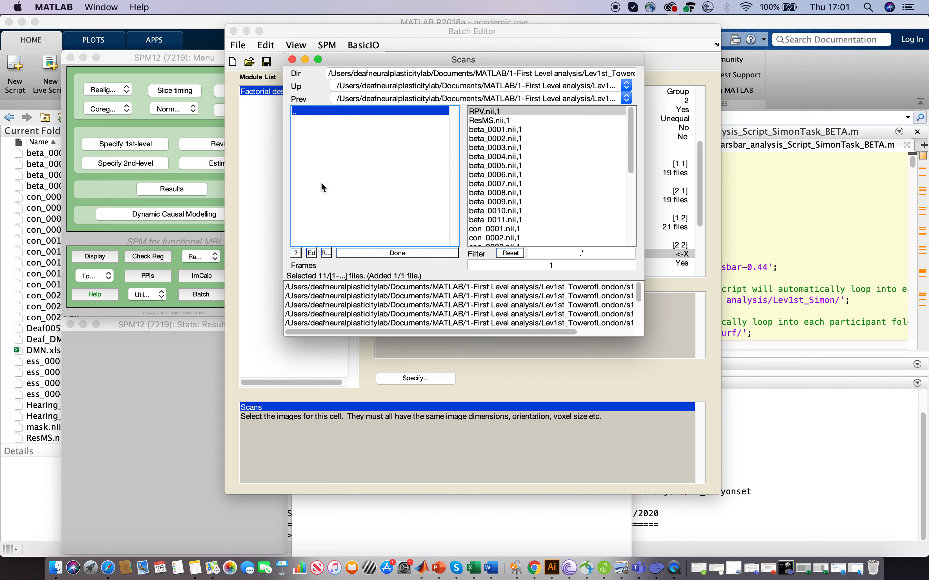
pyautogui.click(528, 146)
# - Add beta_0002.nii from the s124 and s127 folders to the fourth cell's scans
pyautogui.click(354, 111)
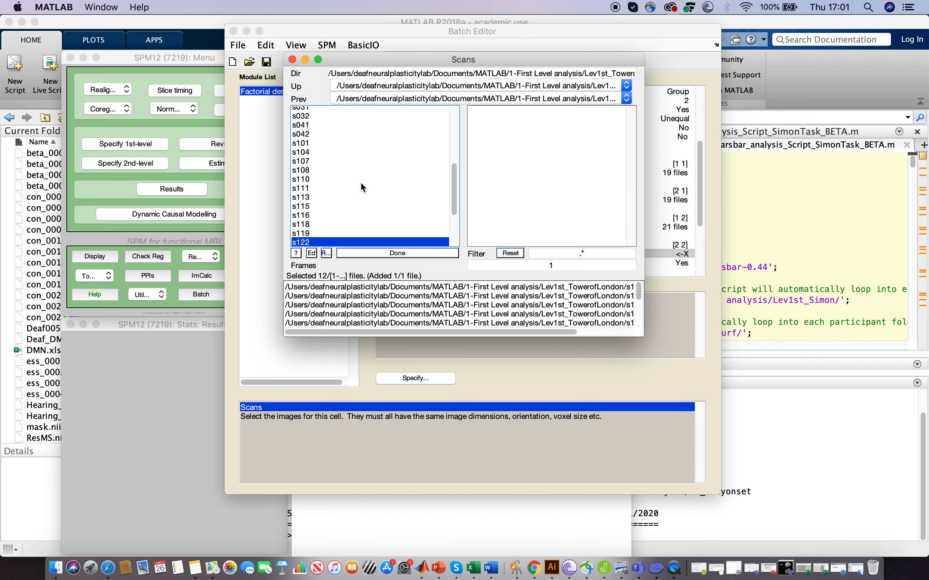
pyautogui.click(325, 171)
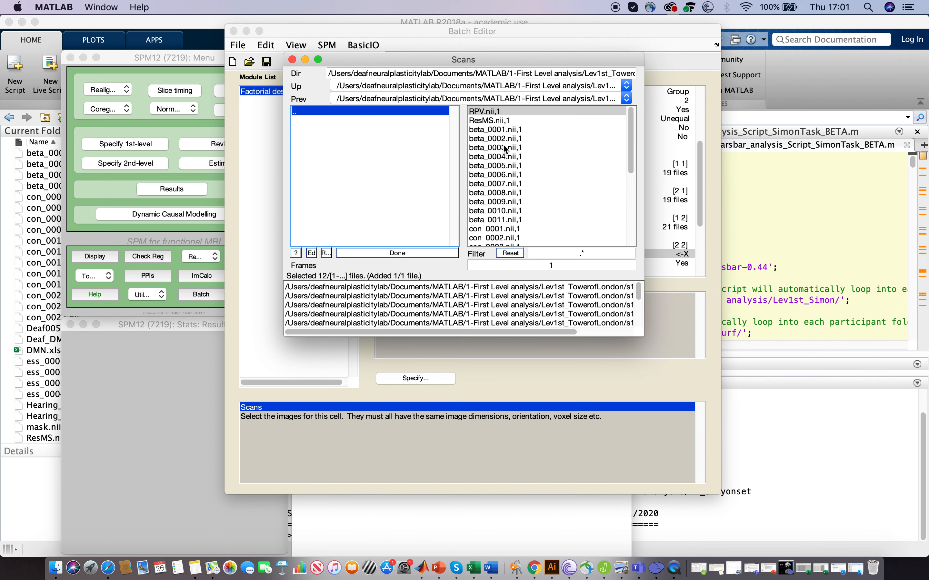
pyautogui.click(502, 139)
pyautogui.click(387, 111)
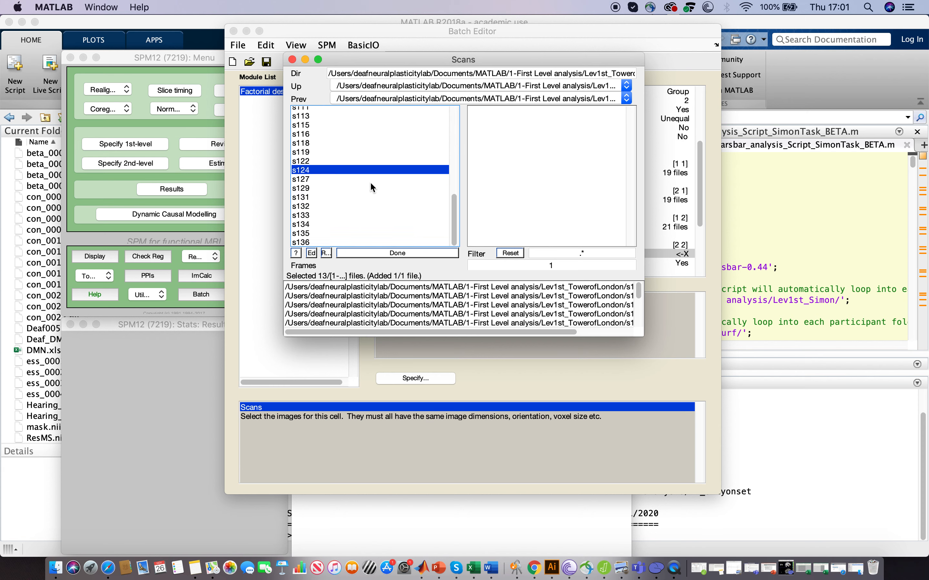
pyautogui.click(326, 178)
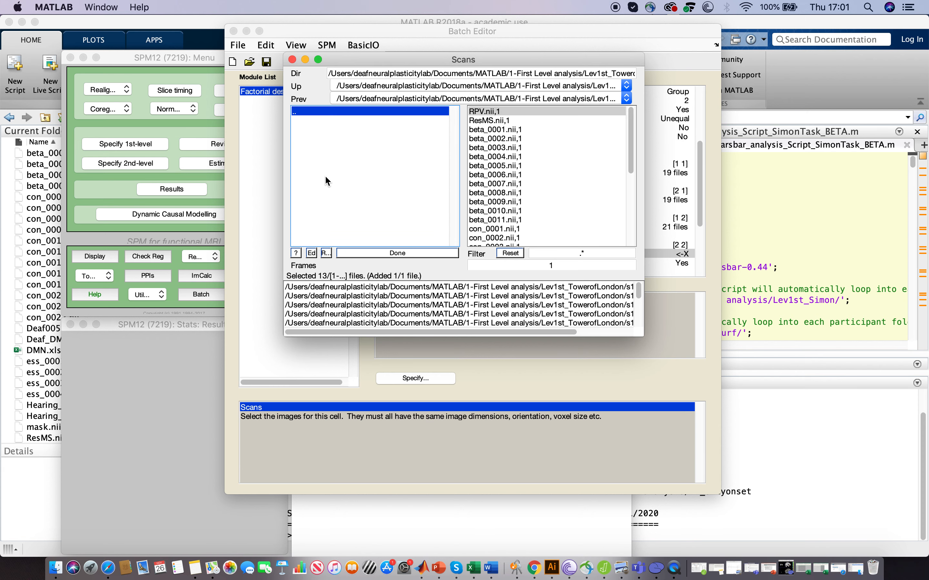
pyautogui.click(513, 139)
# - Add beta_0002.nii from the s129 and s131 folders to the fourth cell's scans
pyautogui.click(359, 112)
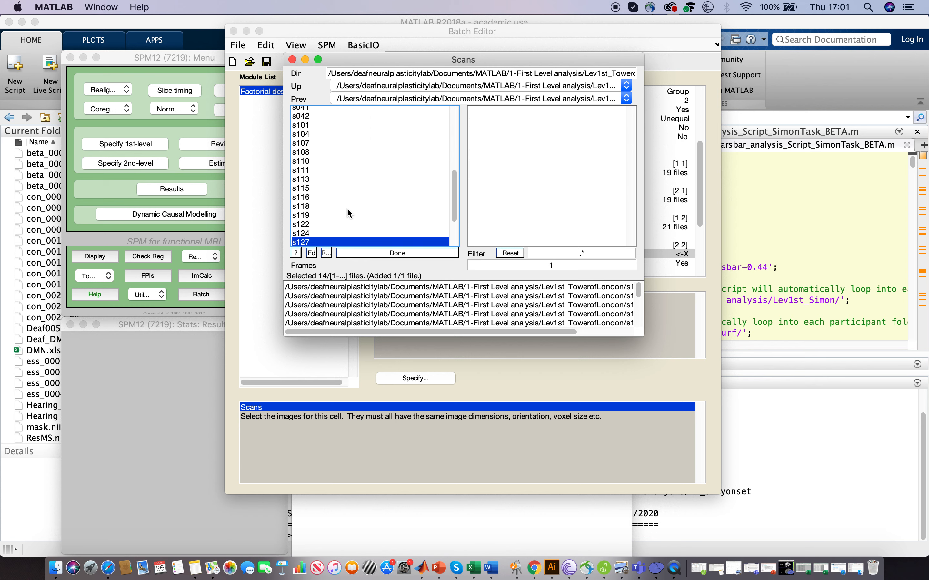
pyautogui.scroll(-3, 347, 207)
pyautogui.click(326, 188)
pyautogui.click(499, 139)
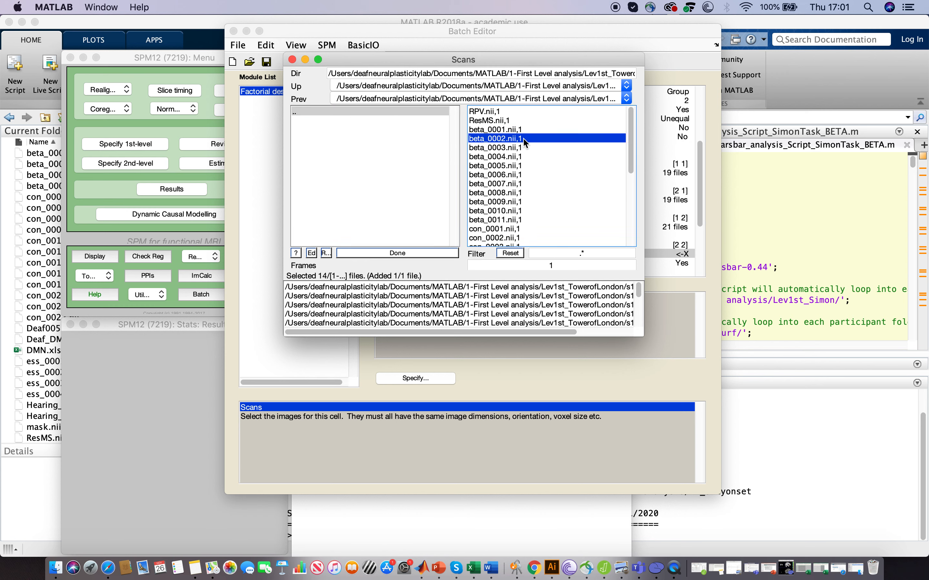
pyautogui.click(365, 112)
pyautogui.scroll(-3, 363, 225)
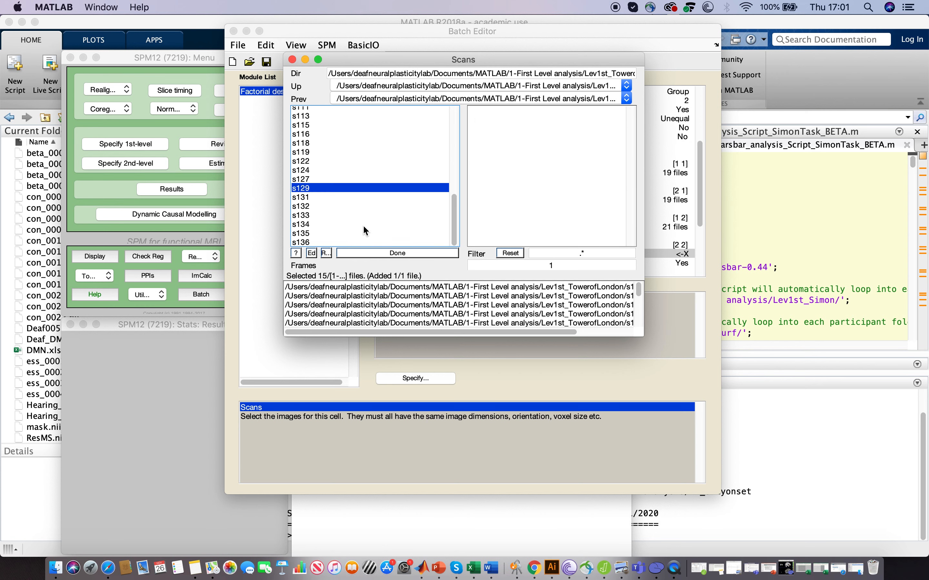
pyautogui.click(326, 195)
pyautogui.click(512, 139)
# - Add beta_0002.nii from the s132 and s133 folders to the fourth cell's scans
pyautogui.click(389, 111)
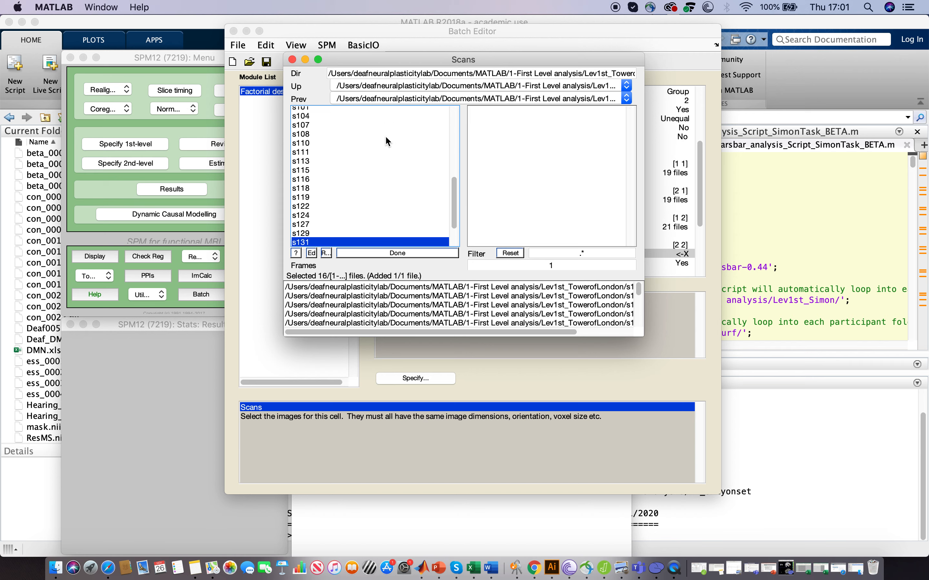
pyautogui.click(381, 197)
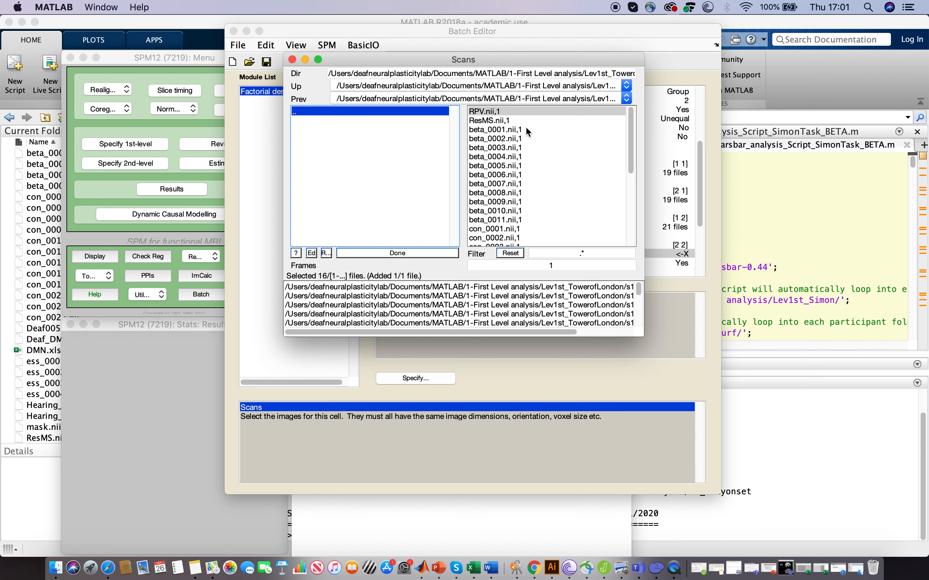
pyautogui.click(520, 139)
pyautogui.click(410, 111)
pyautogui.click(406, 205)
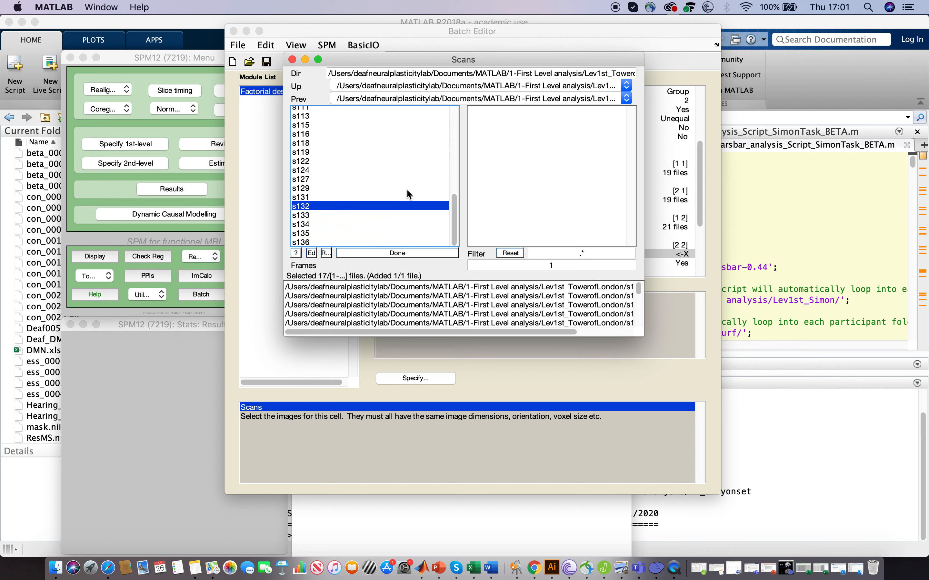
pyautogui.click(504, 139)
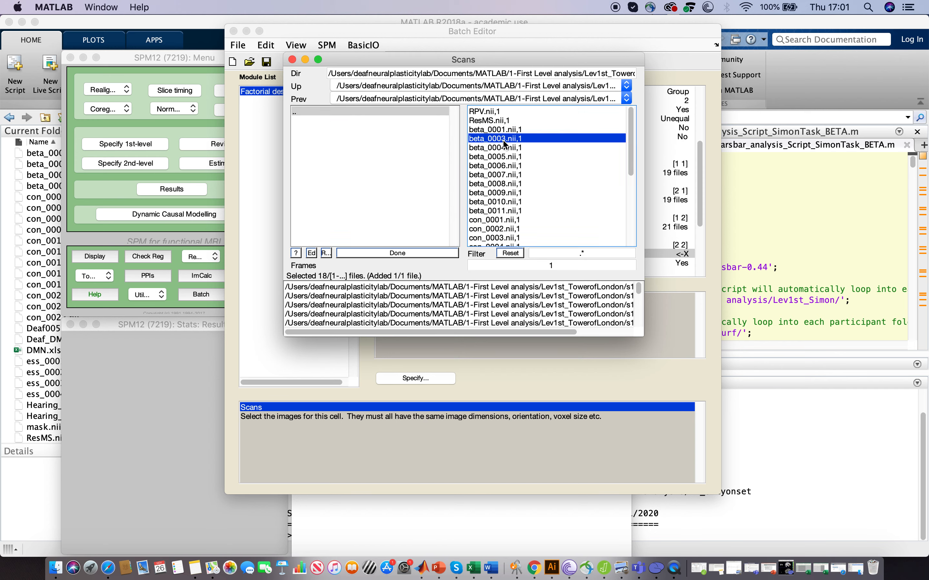
# - Add beta_0002.nii from the s134 folder to the fourth cell's scans and return to the parent folder
pyautogui.click(375, 112)
pyautogui.click(357, 214)
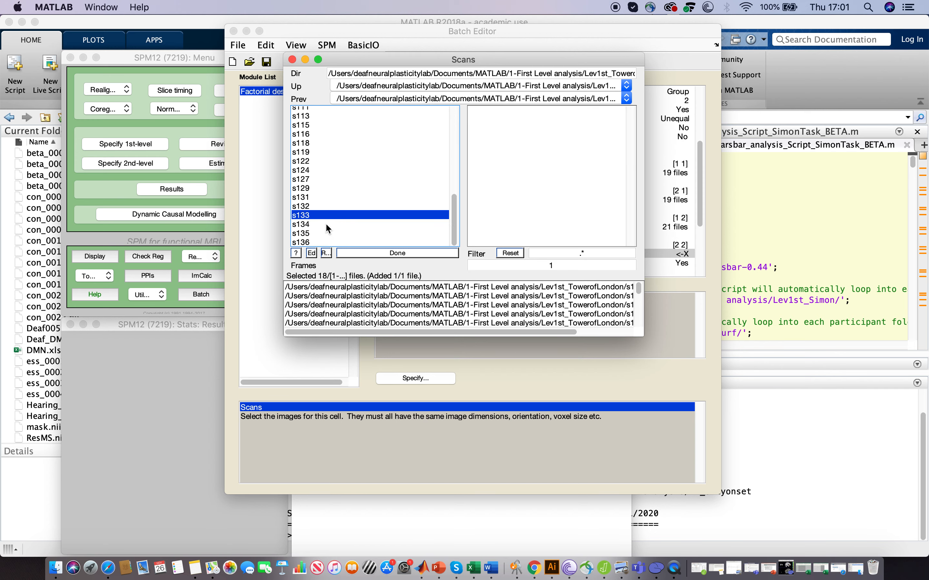
pyautogui.click(486, 139)
pyautogui.click(409, 111)
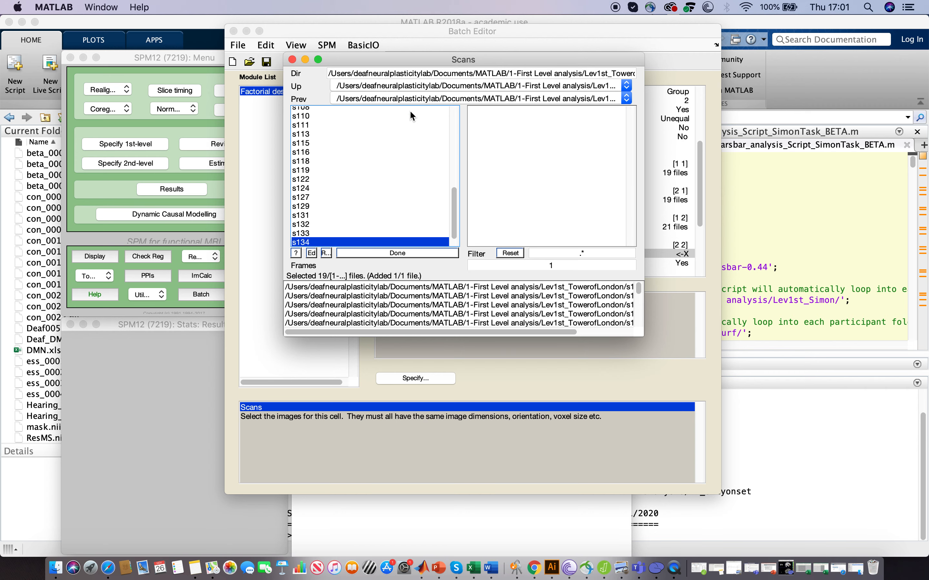
# - Add beta_0002.nii from the s135 and s136 folders to the fourth cell's scans and confirm the scan selection
pyautogui.click(357, 224)
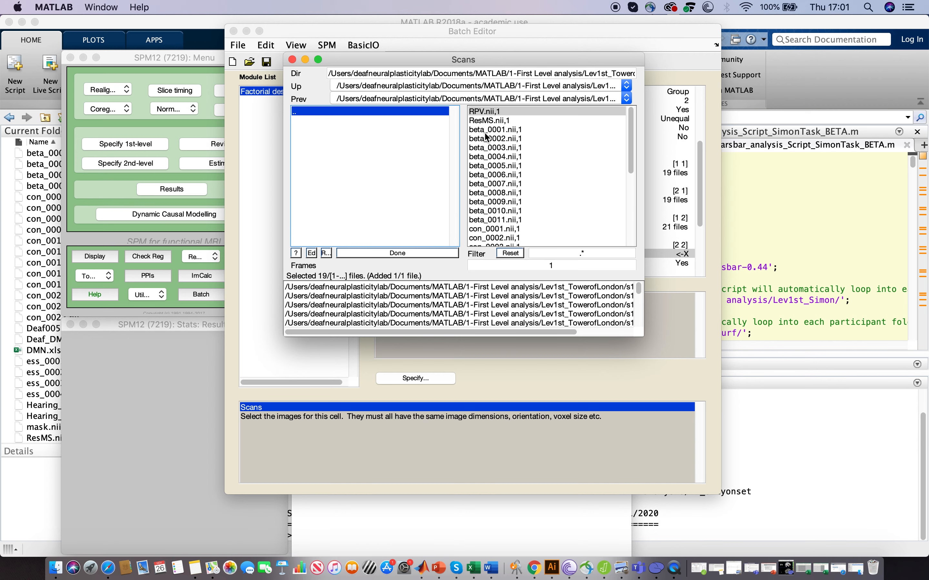
pyautogui.click(486, 137)
pyautogui.click(413, 109)
pyautogui.press('Down')
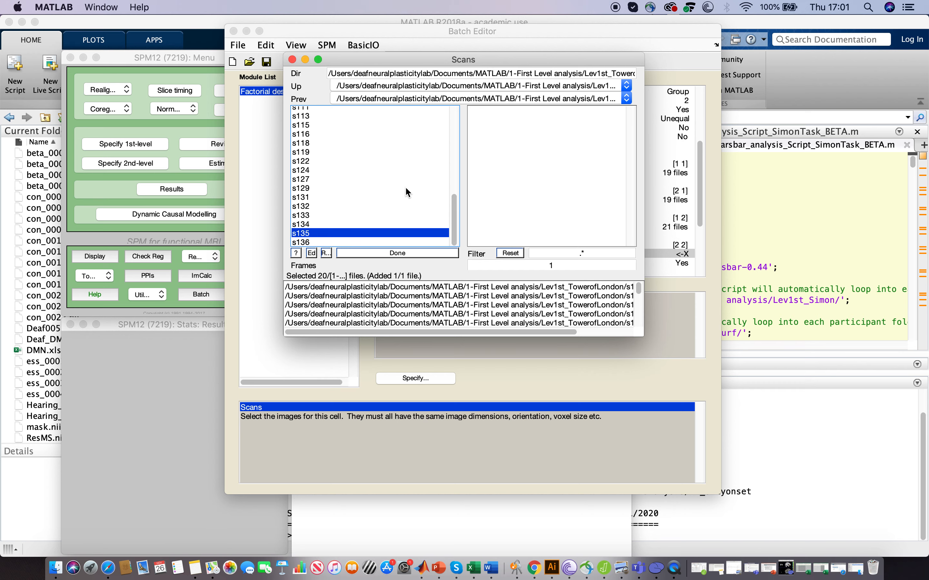
pyautogui.click(379, 242)
pyautogui.click(511, 139)
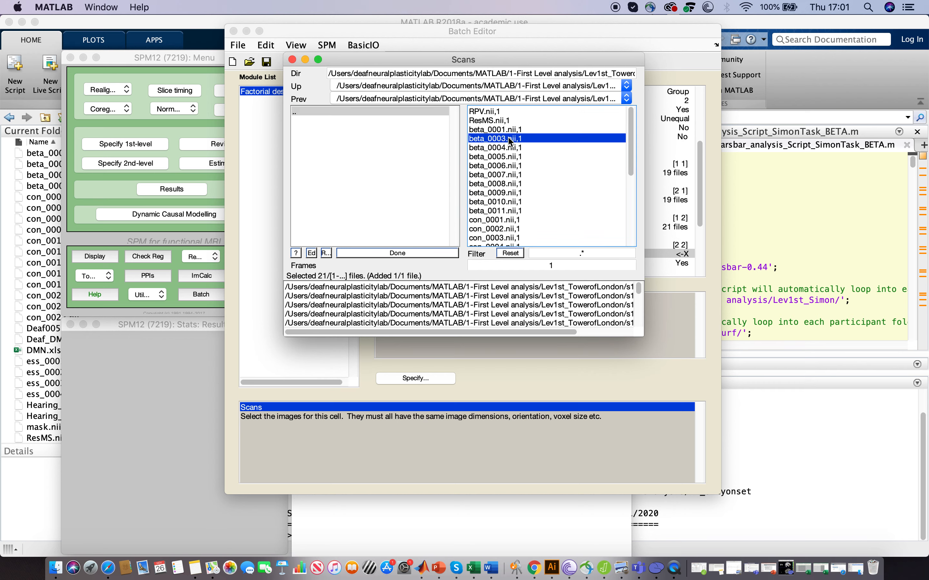
pyautogui.click(405, 254)
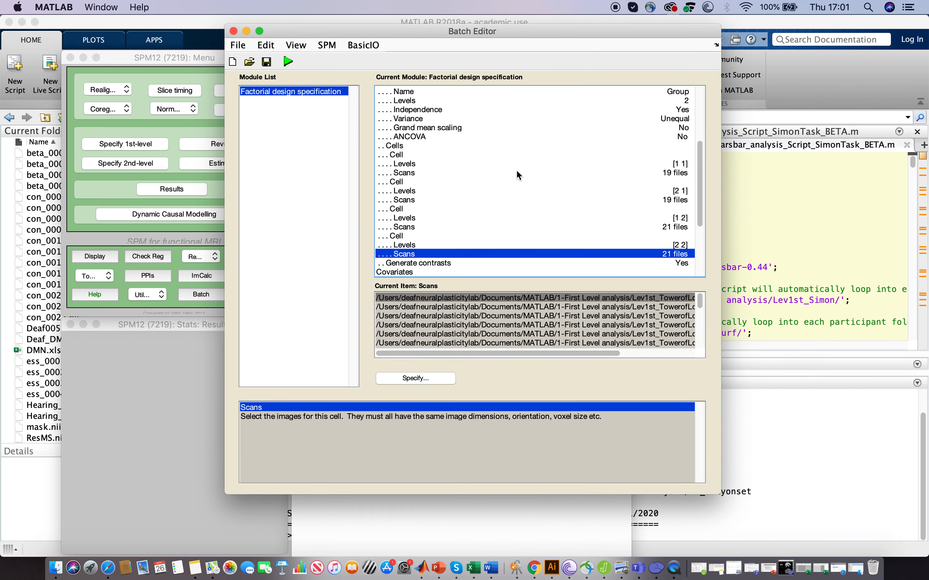
# - Review the full factorial specification, including its factors, cell levels and scans, covariates, masking and global settings
pyautogui.scroll(-5, 539, 217)
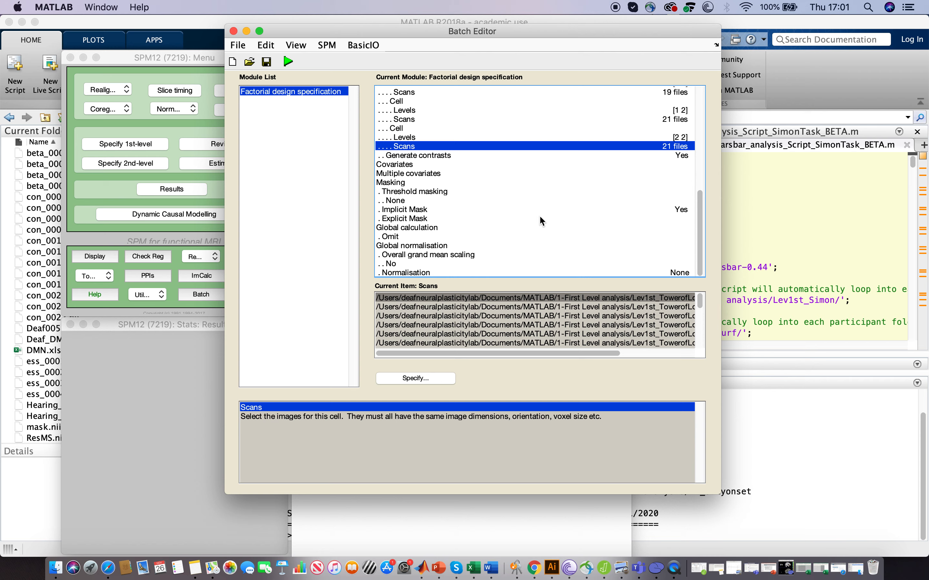
pyautogui.scroll(1, 539, 221)
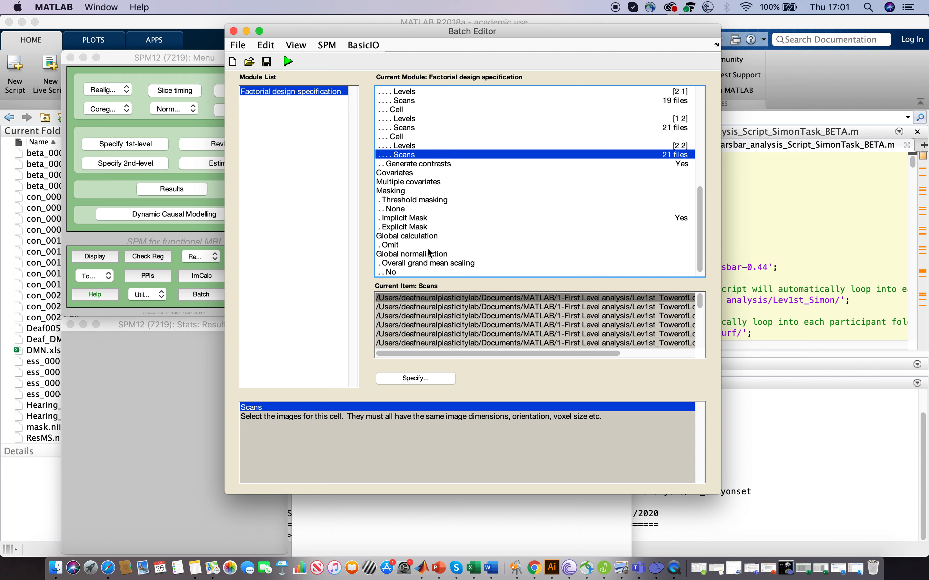
pyautogui.scroll(5, 429, 253)
pyautogui.scroll(-3, 430, 253)
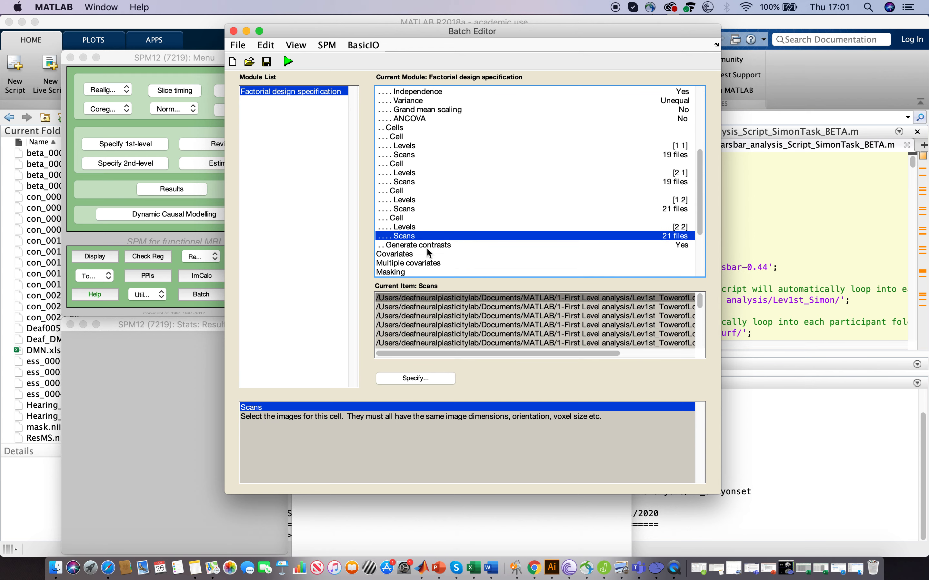
pyautogui.scroll(2, 429, 253)
pyautogui.scroll(4, 429, 253)
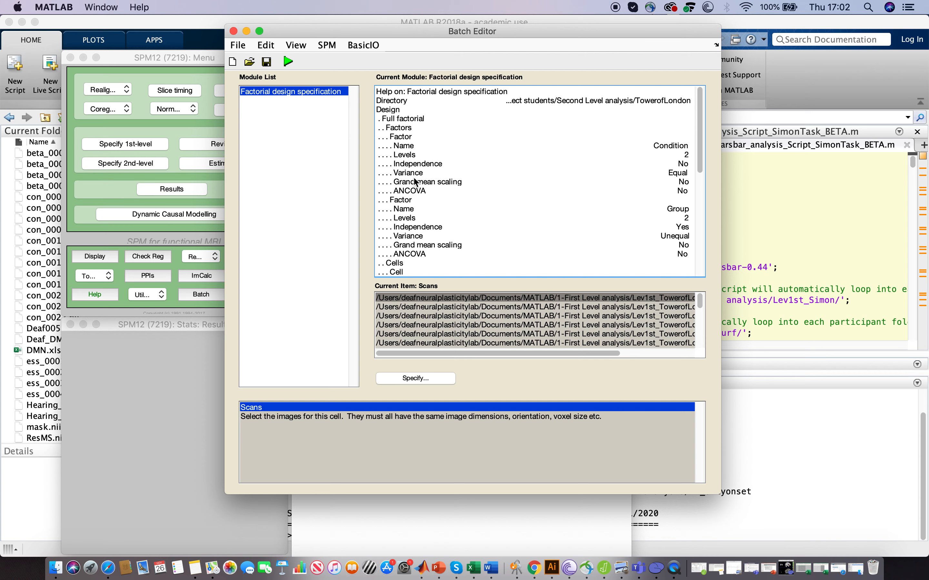
# - Save the batch as ToL_batch in the Project students/Second Level analysis/TowerofLondon folder and run it
pyautogui.click(267, 63)
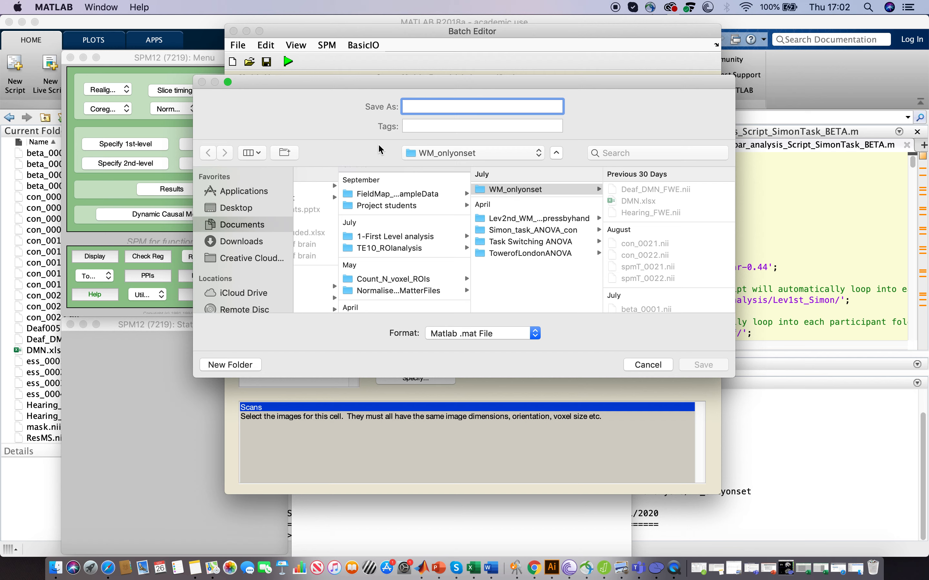
pyautogui.click(410, 207)
pyautogui.click(534, 189)
pyautogui.click(648, 201)
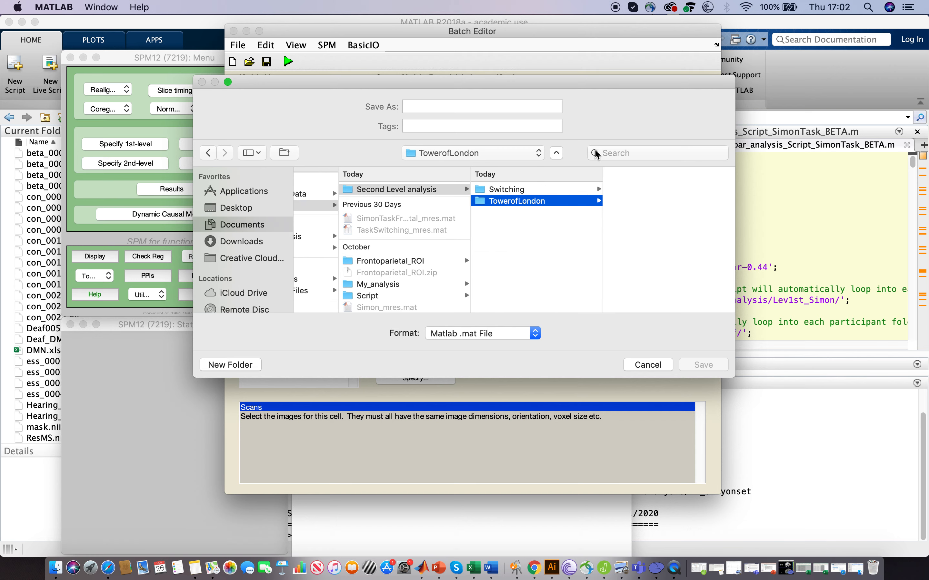
pyautogui.click(526, 107)
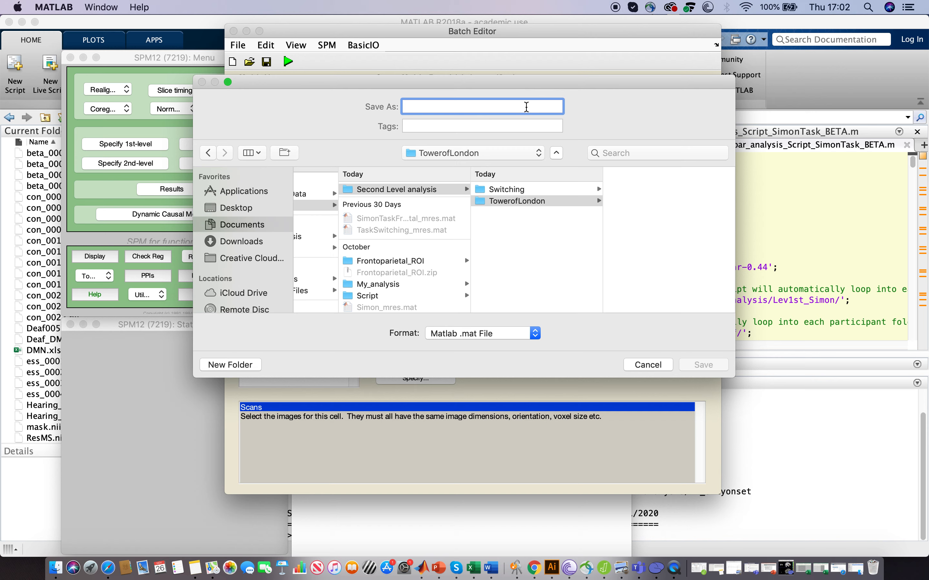
pyautogui.write('To')
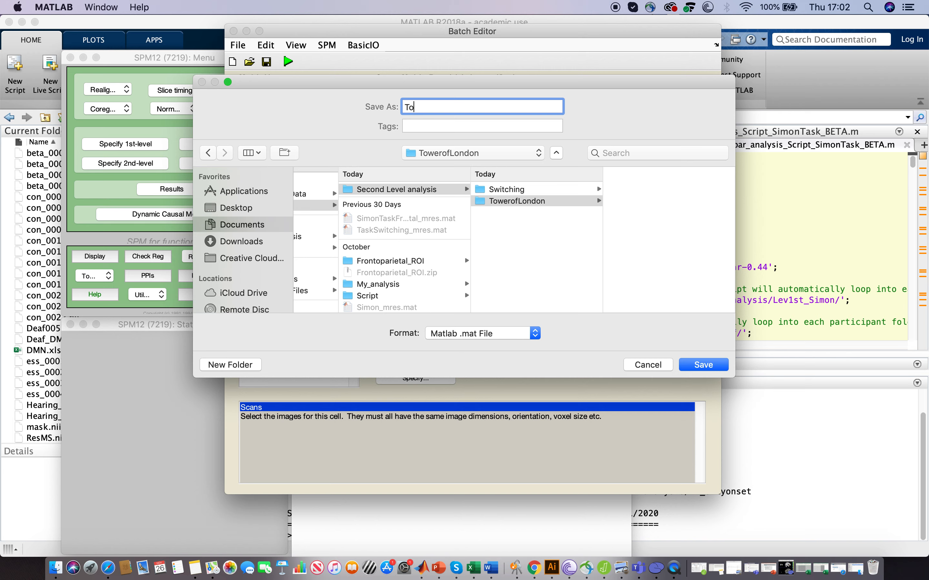
pyautogui.write('L_batch')
pyautogui.click(708, 367)
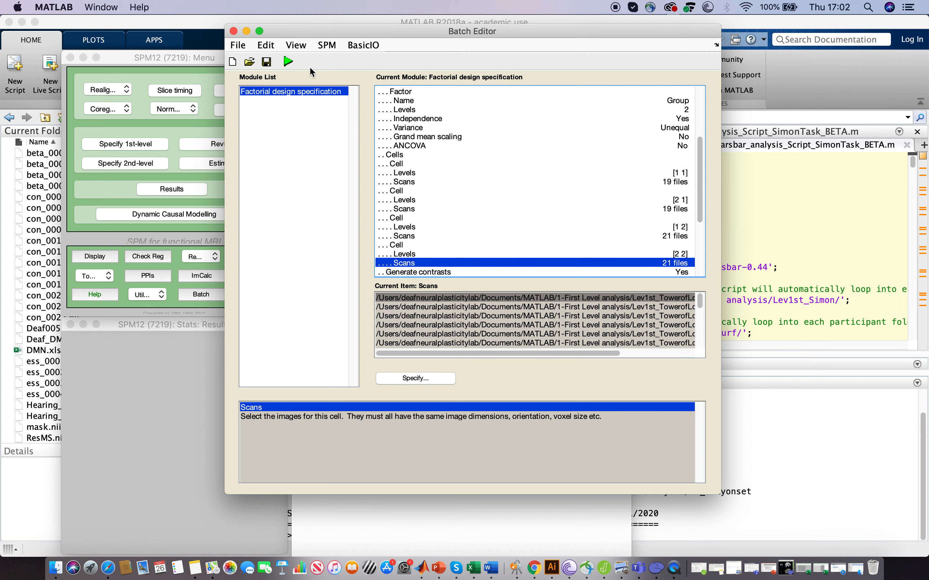
pyautogui.click(288, 62)
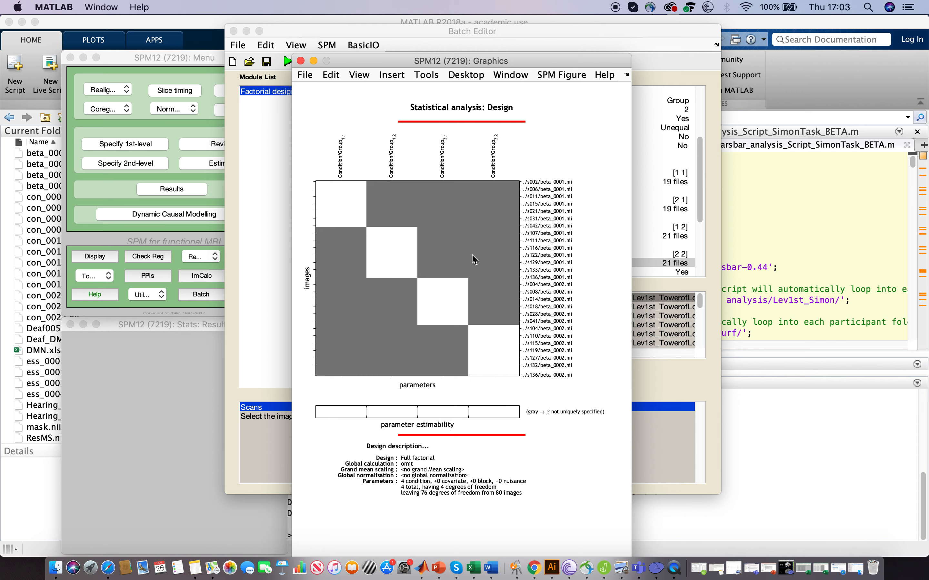
# - Start a model estimation batch and open the file selection for its SPM.mat
pyautogui.click(220, 54)
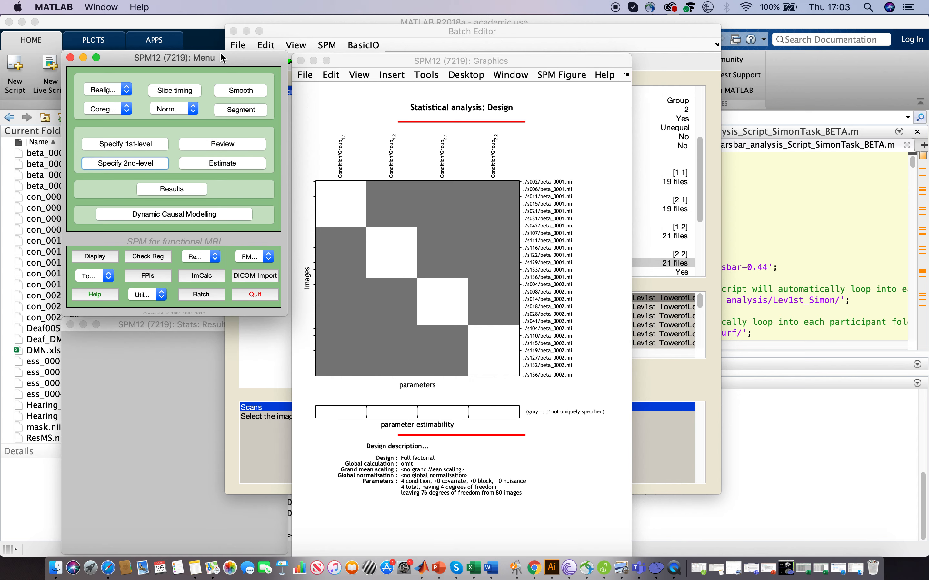
pyautogui.click(217, 165)
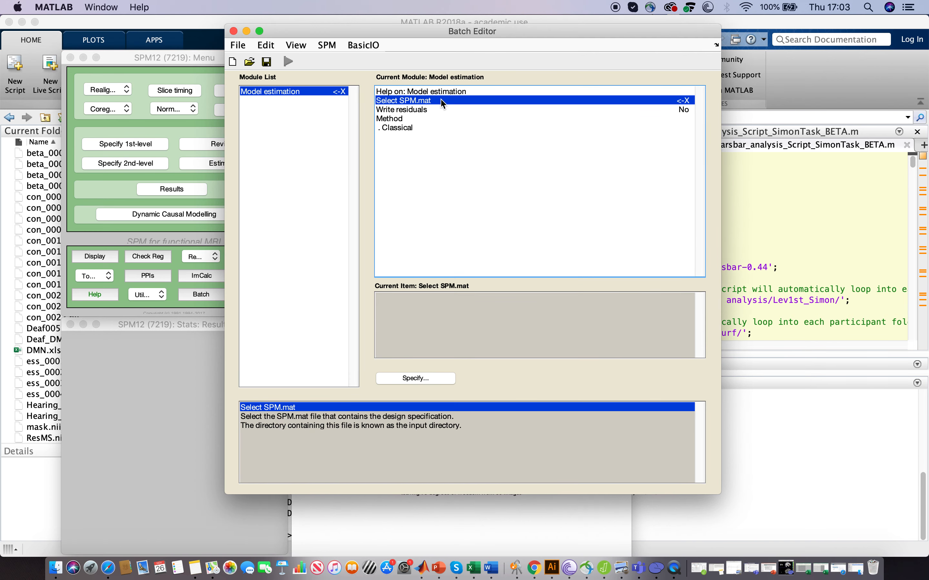
pyautogui.doubleClick(443, 101)
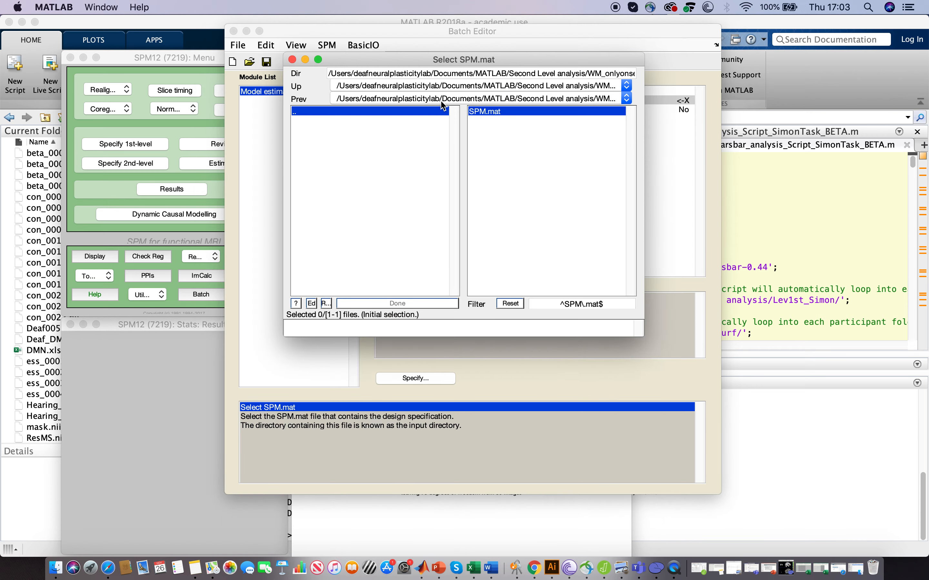
# - Choose SPM.mat from Project students/Second Level analysis/TowerofLondon and run the model estimation
pyautogui.click(418, 111)
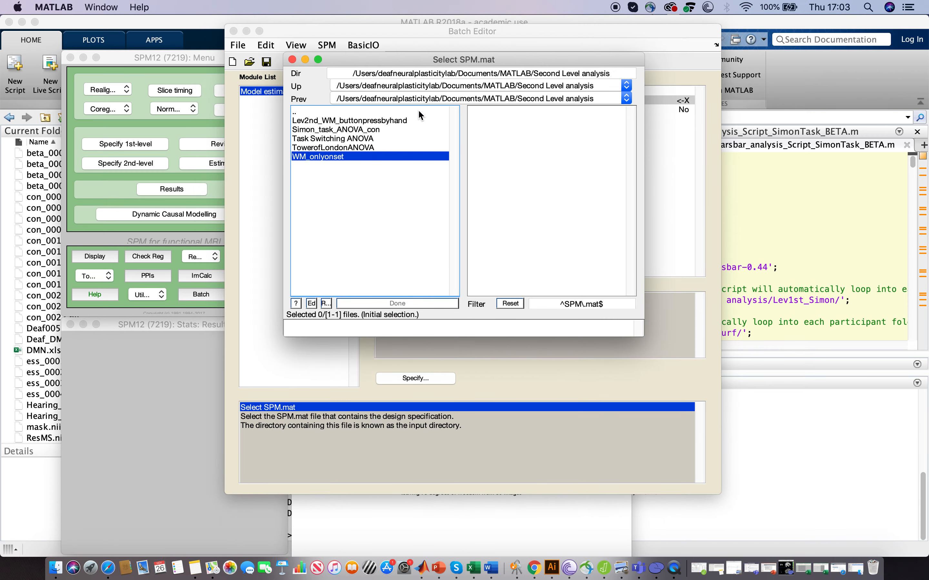
pyautogui.click(415, 110)
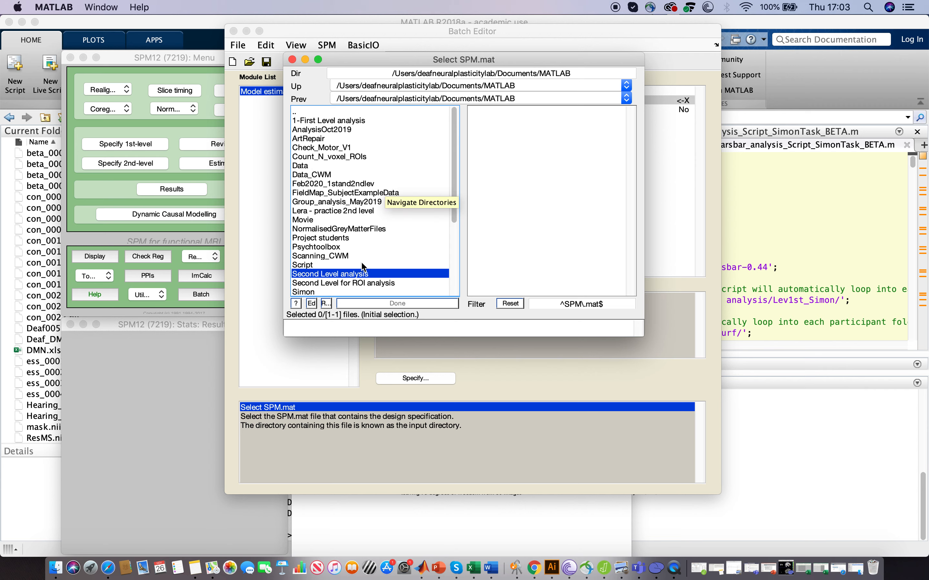
pyautogui.scroll(-4, 364, 268)
pyautogui.scroll(3, 358, 261)
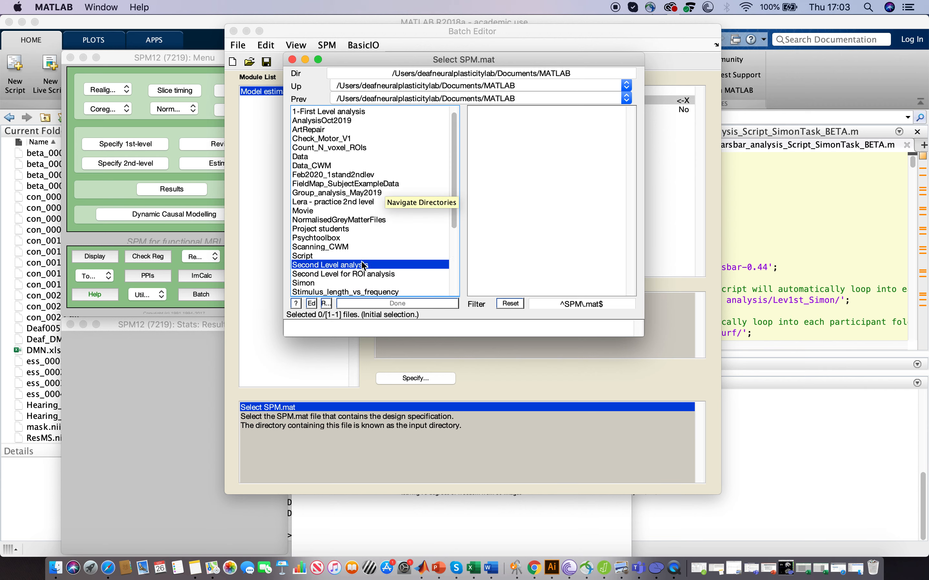
pyautogui.click(352, 230)
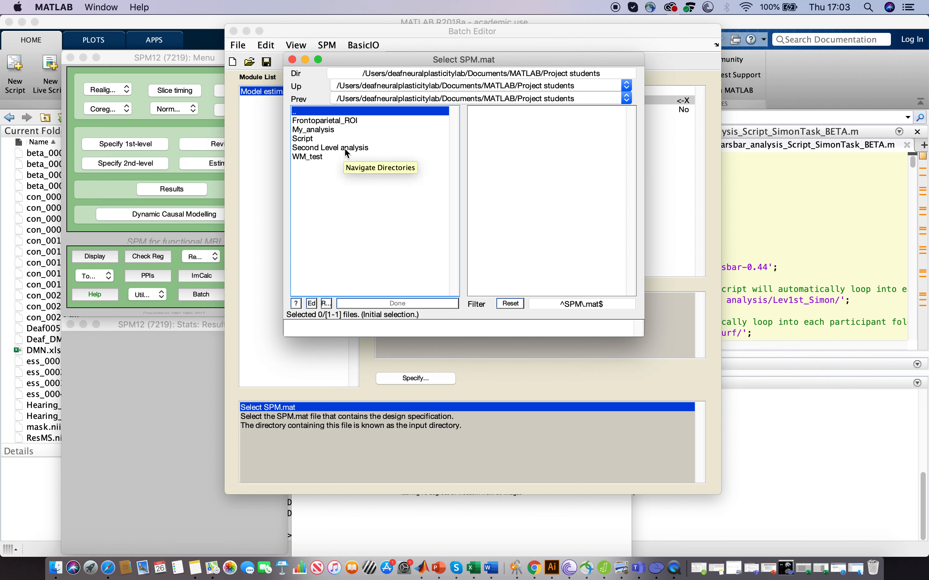
pyautogui.click(345, 149)
pyautogui.click(347, 129)
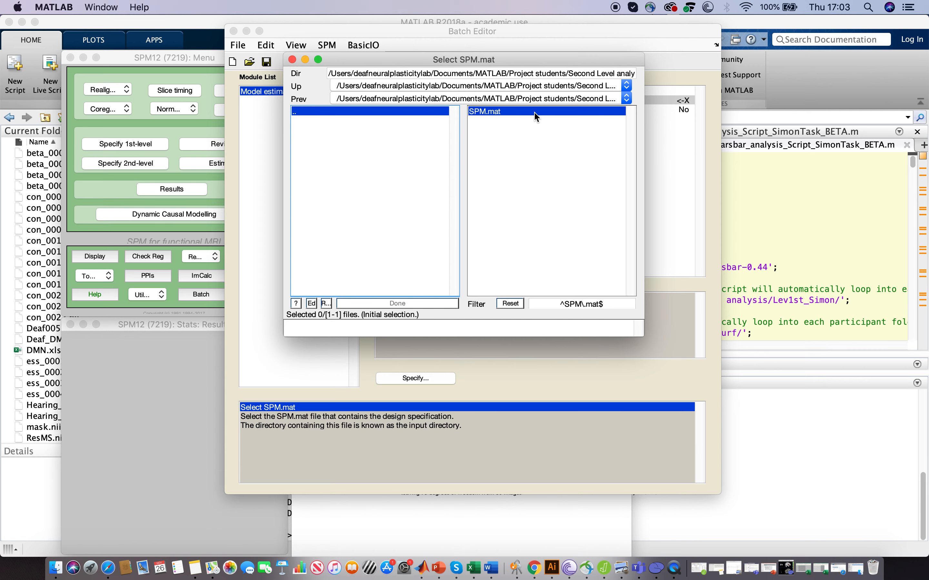
pyautogui.click(537, 116)
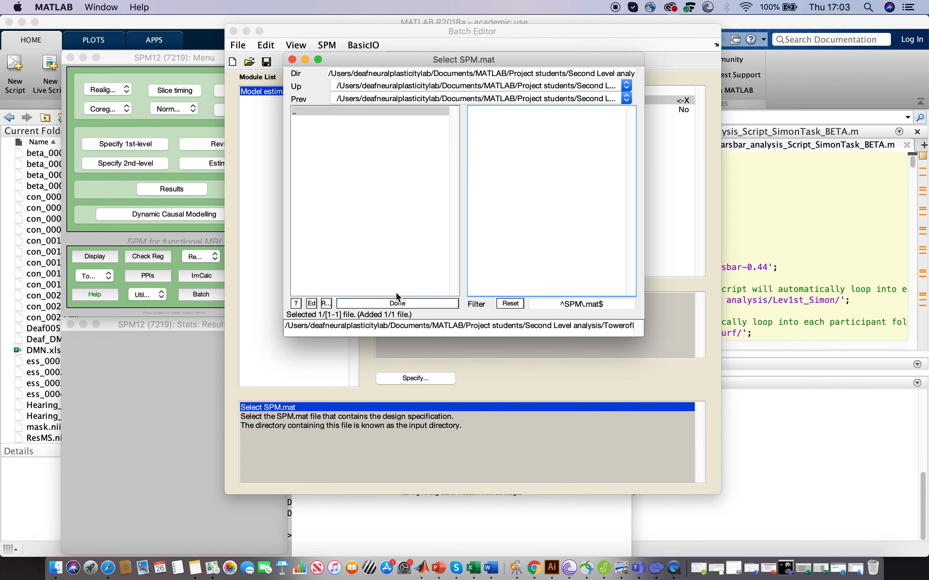
pyautogui.click(398, 302)
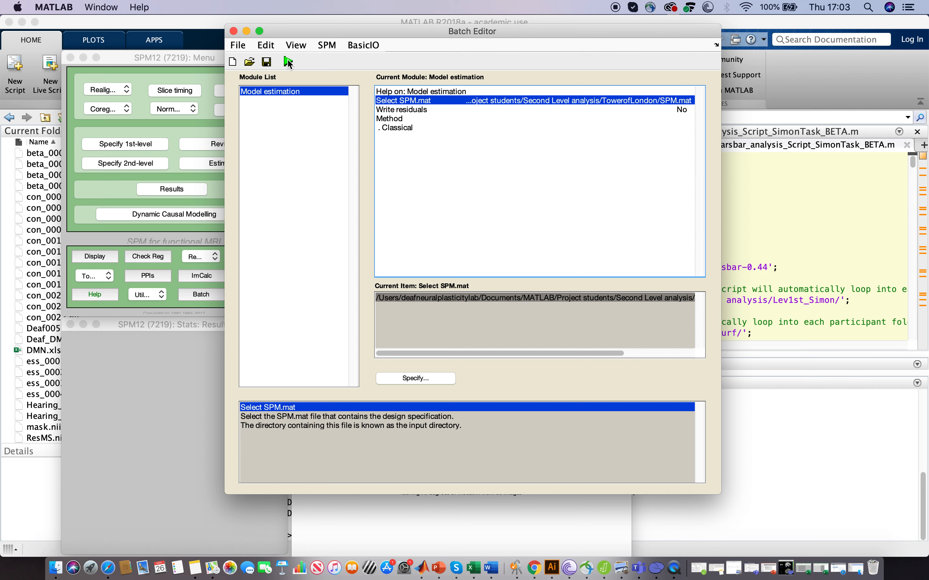
pyautogui.click(289, 62)
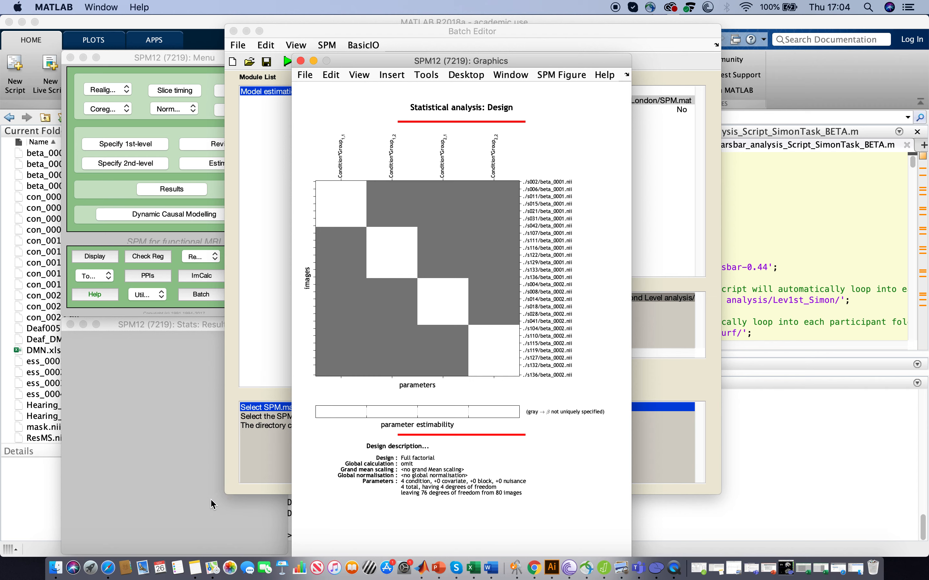
# - Open the results for the estimated model, loading SPM.mat from Project students/Second Level analysis/TowerofLondon
pyautogui.click(211, 446)
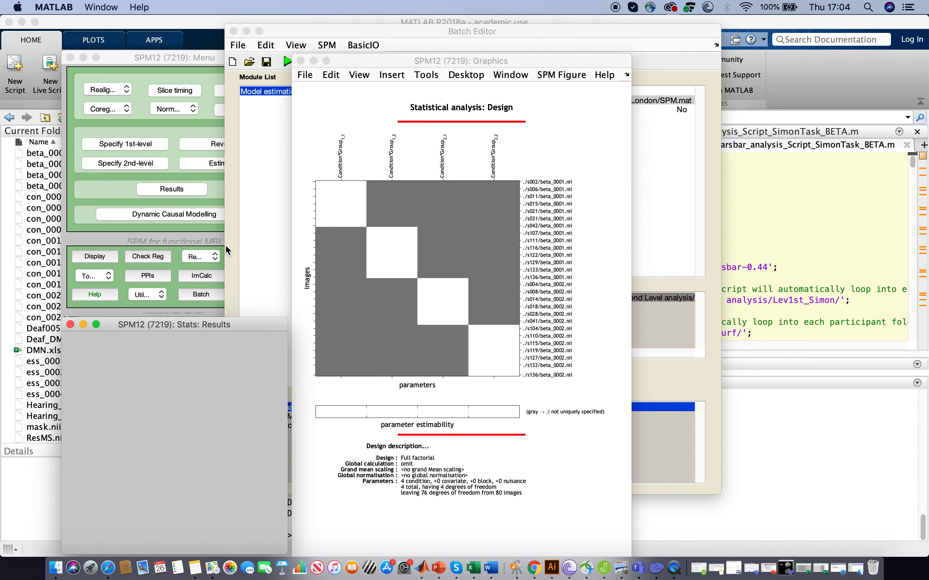
pyautogui.click(190, 188)
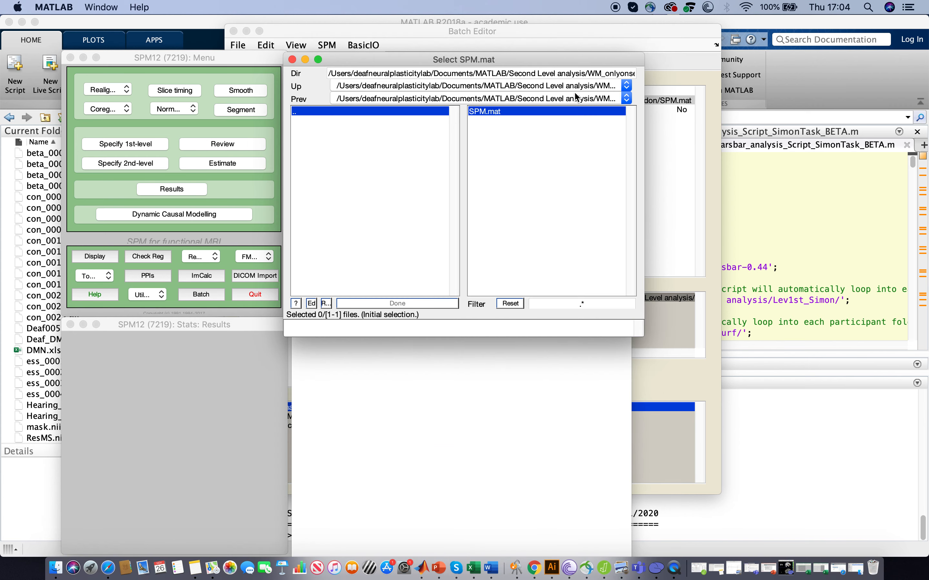
pyautogui.click(629, 96)
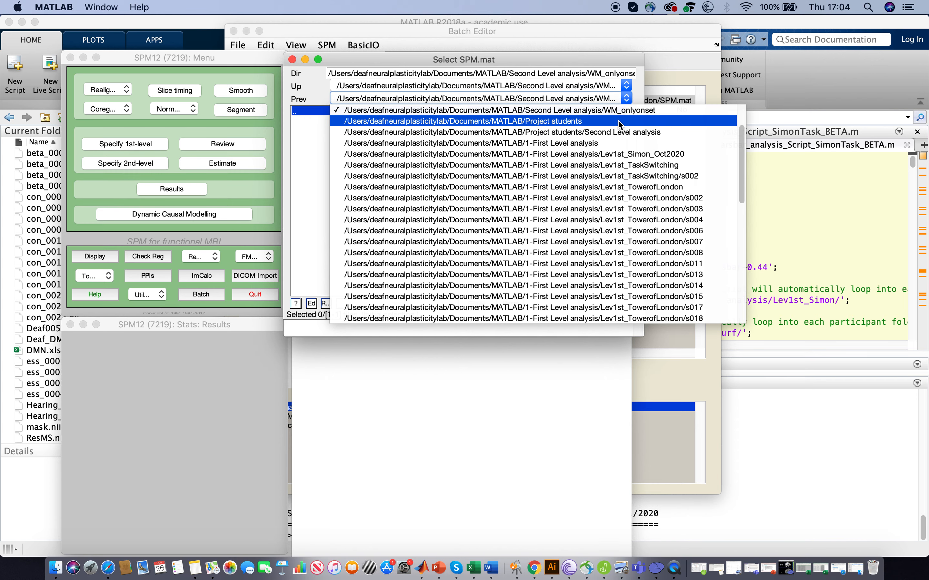
pyautogui.click(620, 132)
pyautogui.doubleClick(340, 131)
pyautogui.click(495, 111)
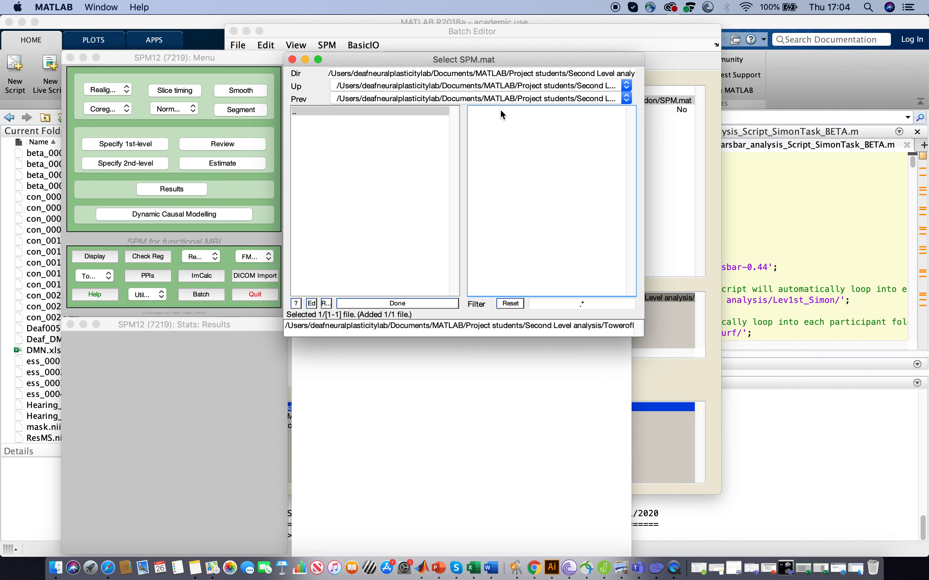
pyautogui.click(407, 302)
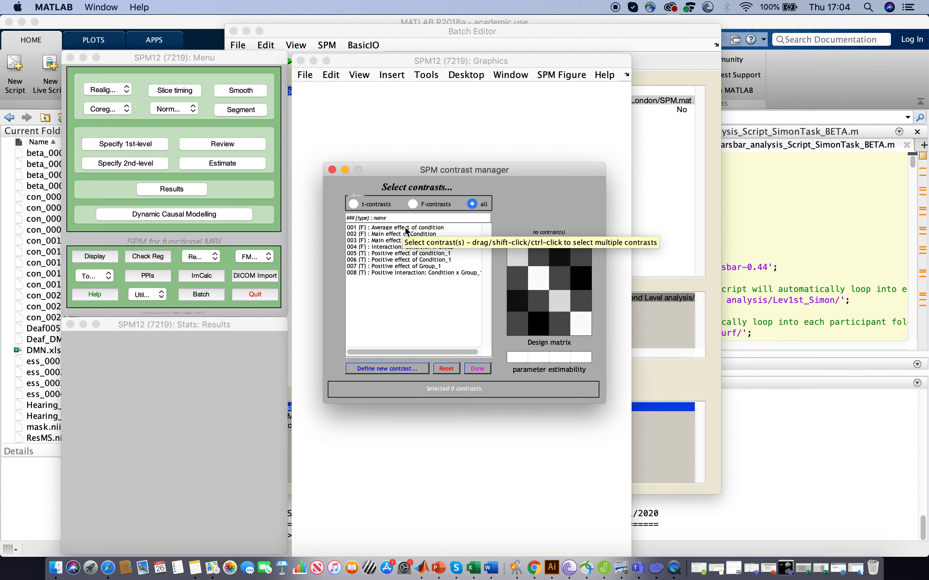
pyautogui.click(395, 235)
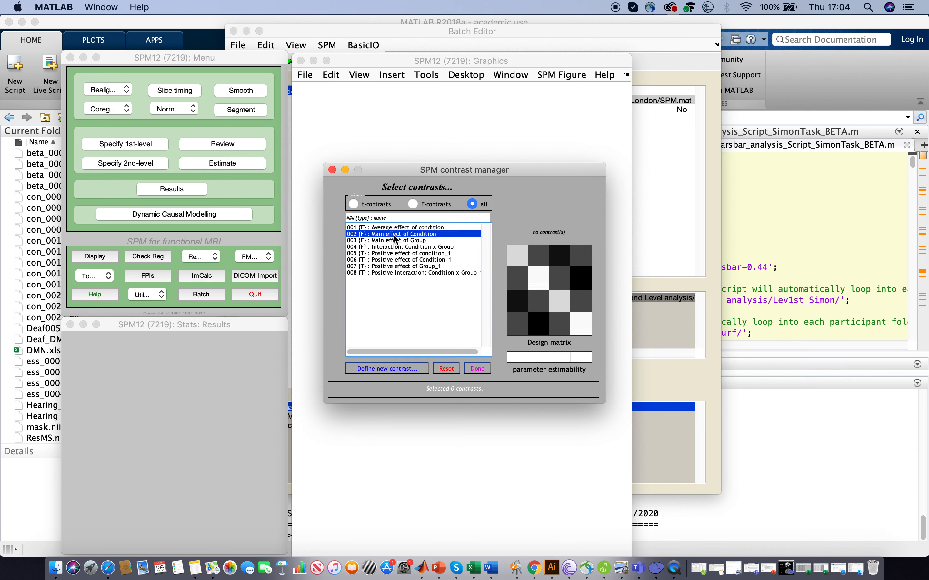
pyautogui.click(478, 369)
pyautogui.click(202, 342)
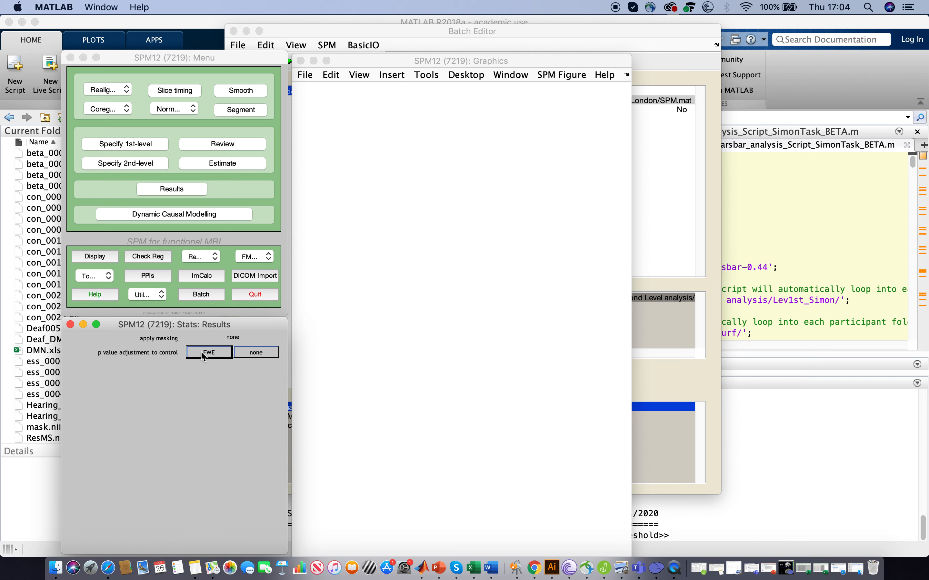
# - Restart the results query with the TowerofLondon SPM.mat and choose the Main effect of Condition F-contrast
pyautogui.click(172, 189)
pyautogui.click(552, 108)
pyautogui.click(423, 302)
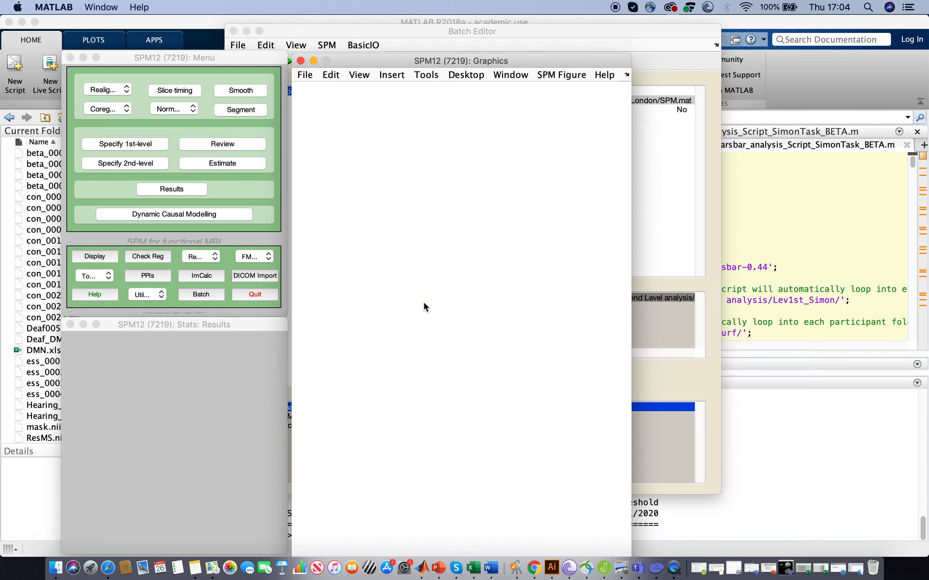
pyautogui.click(426, 233)
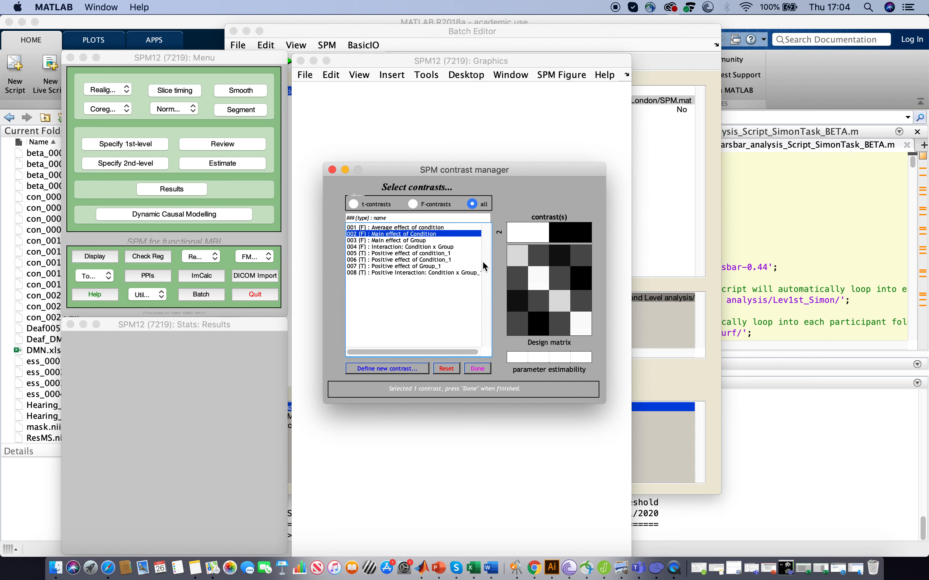
pyautogui.click(478, 368)
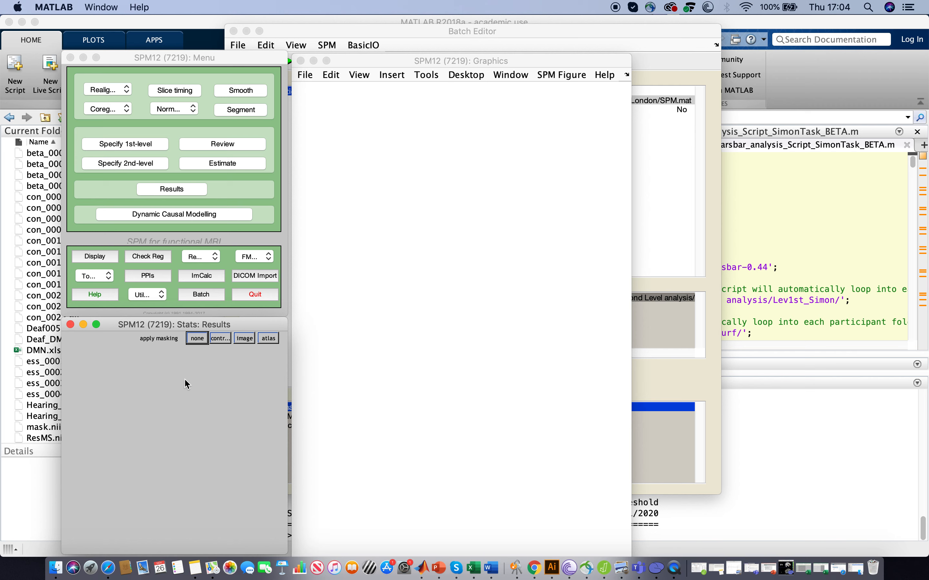
# - Display the Main effect of Condition results with no masking, FWE-corrected p value 0.05 and an extent threshold of 0 voxels
pyautogui.click(197, 338)
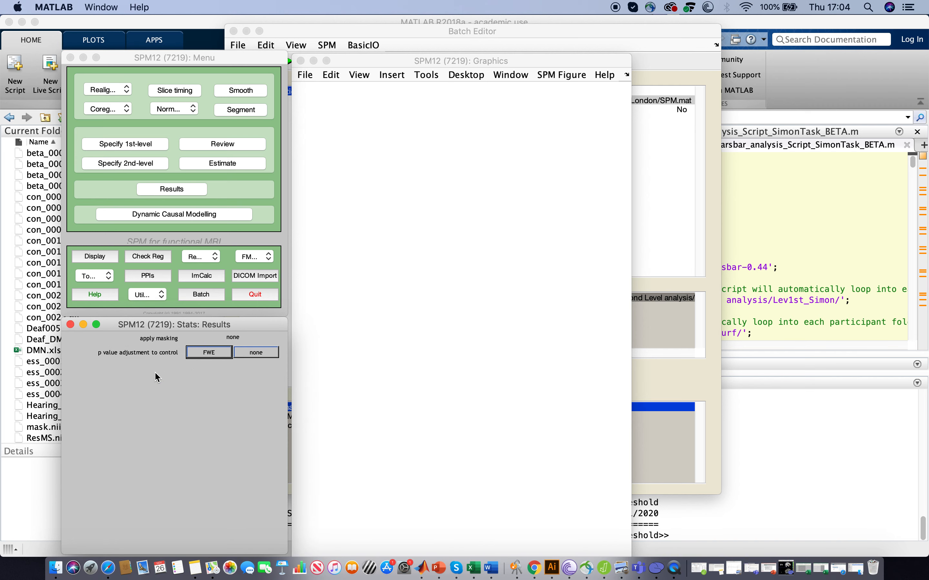
pyautogui.click(204, 355)
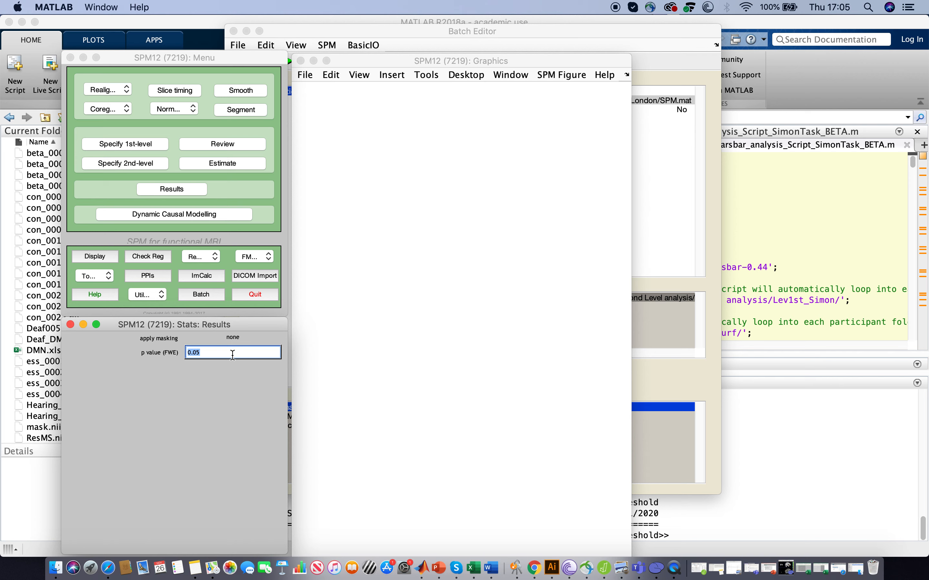
pyautogui.press('Return')
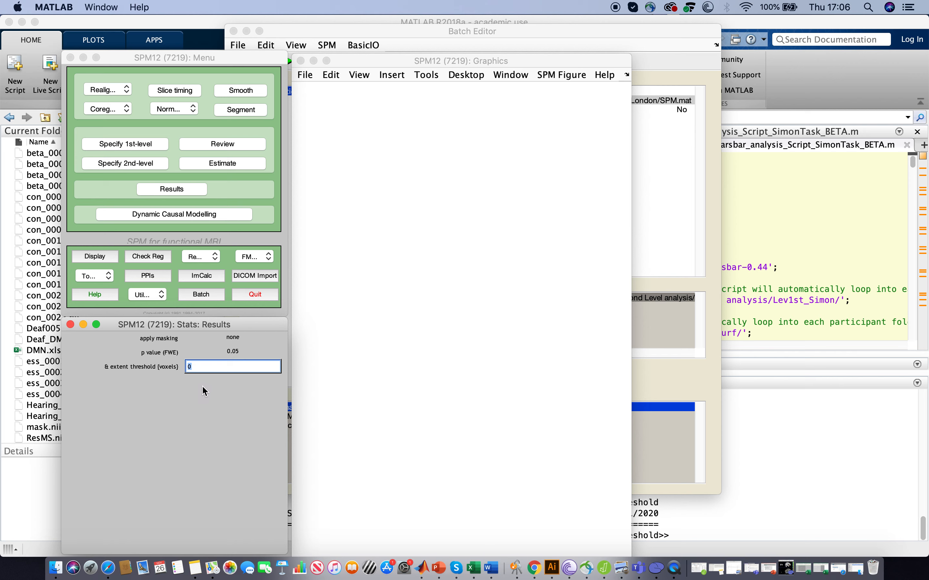
pyautogui.press('Return')
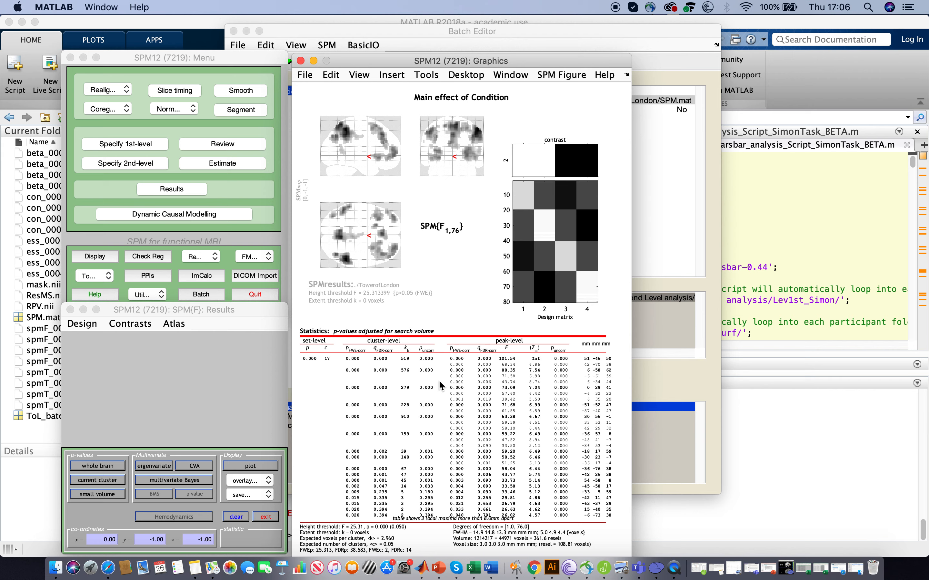
# - Go to the peaks at 51 -46 50 and 0 29 41 mm from the statistics table and open the plot choices
pyautogui.click(590, 359)
pyautogui.click(598, 389)
pyautogui.click(261, 467)
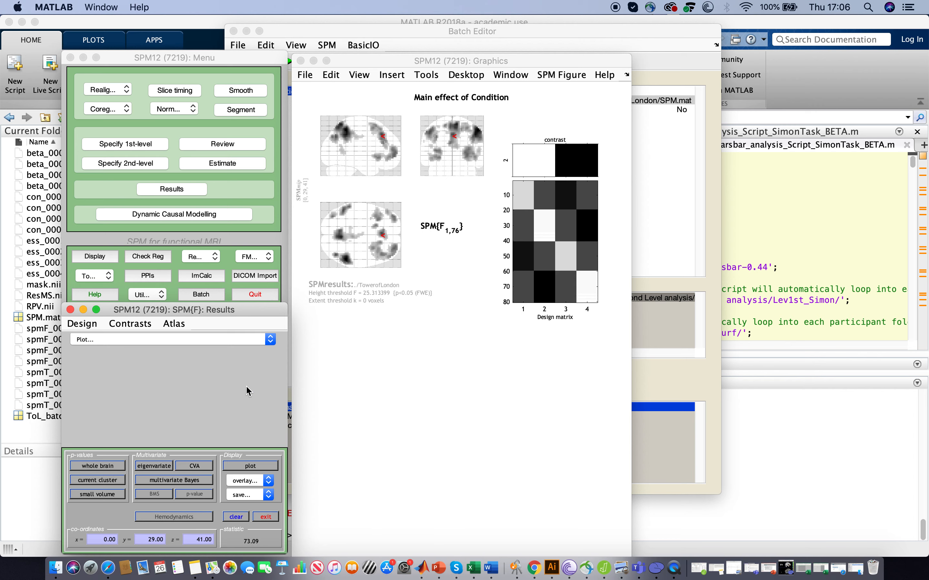
# - Overlay the activation as sections on single_subj_T1.nii from the spm12/canonical folder
pyautogui.click(267, 482)
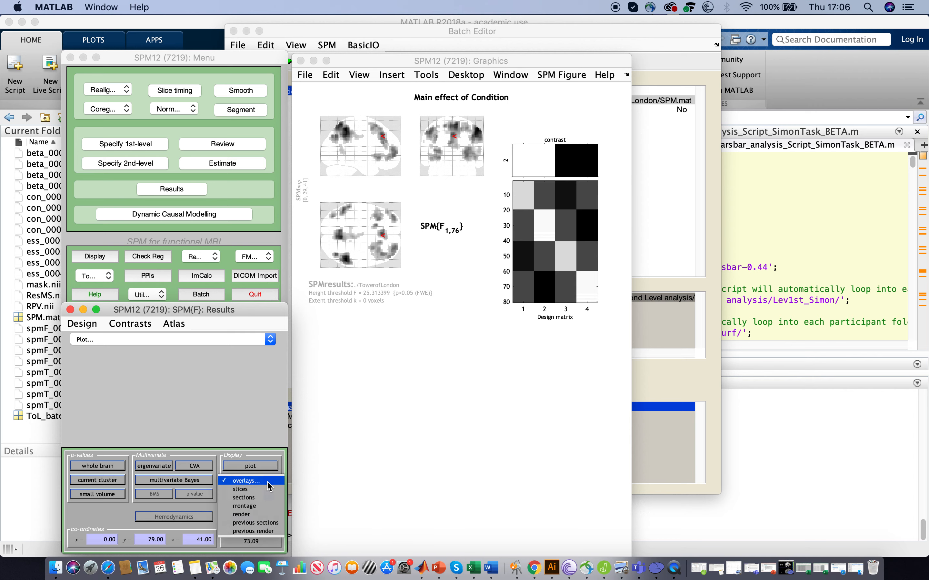
pyautogui.click(261, 492)
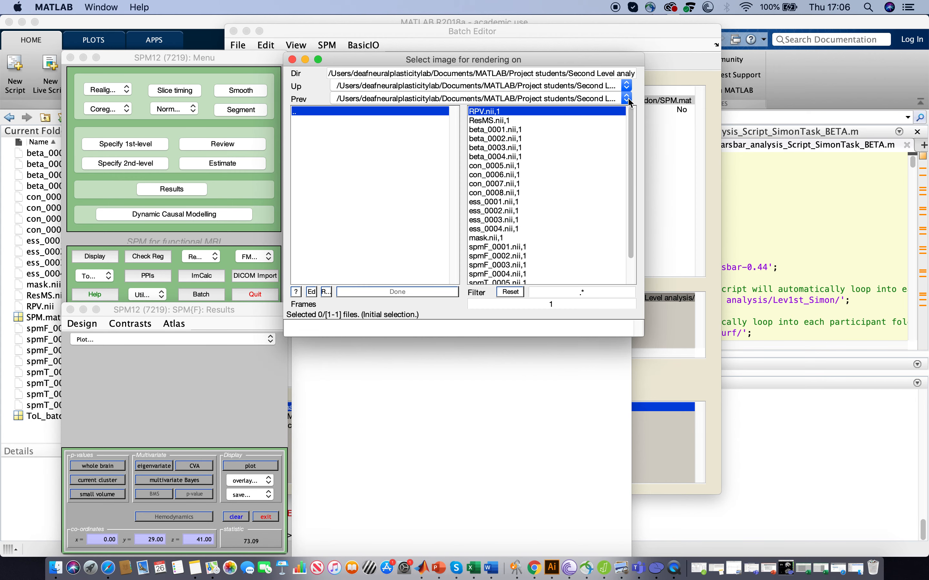
pyautogui.click(628, 101)
pyautogui.scroll(5, 537, 192)
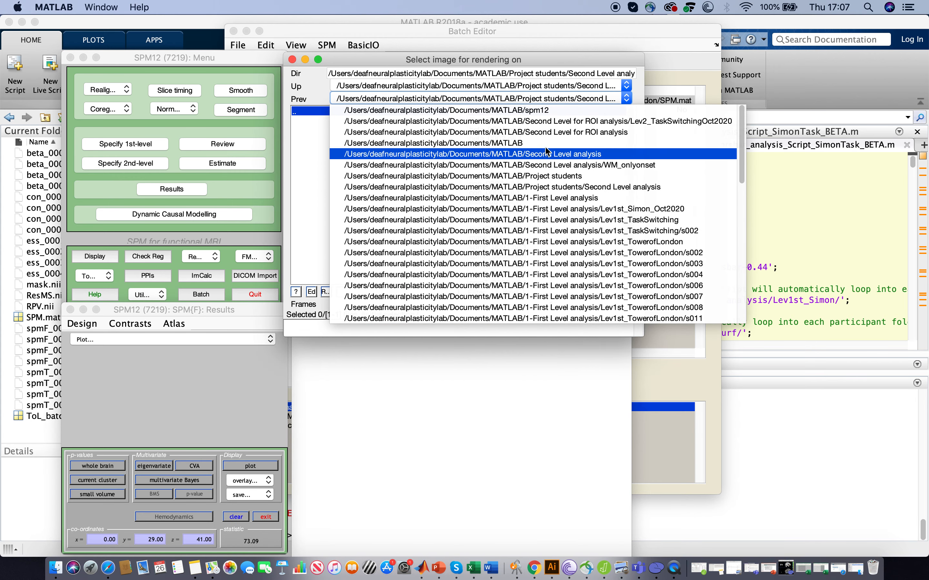
pyautogui.click(536, 111)
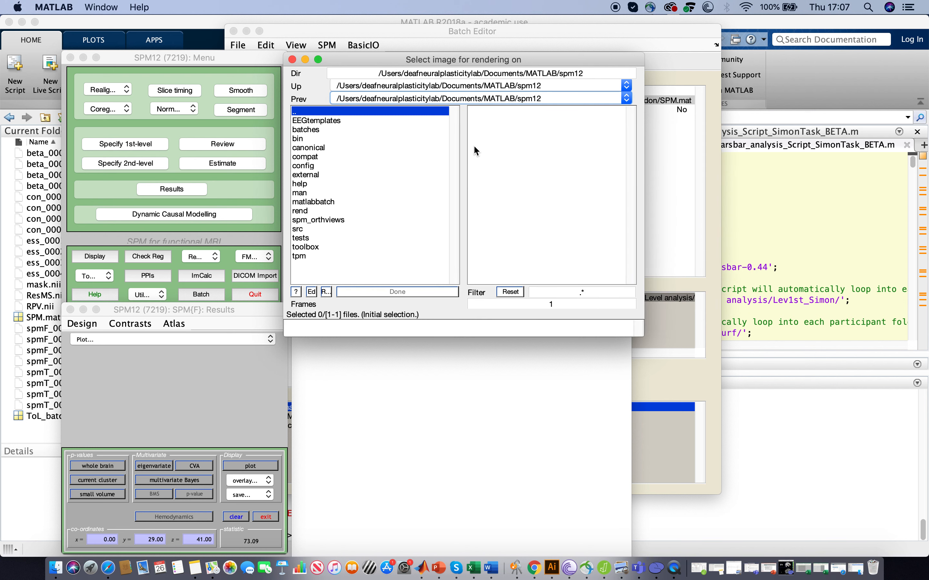
pyautogui.click(340, 146)
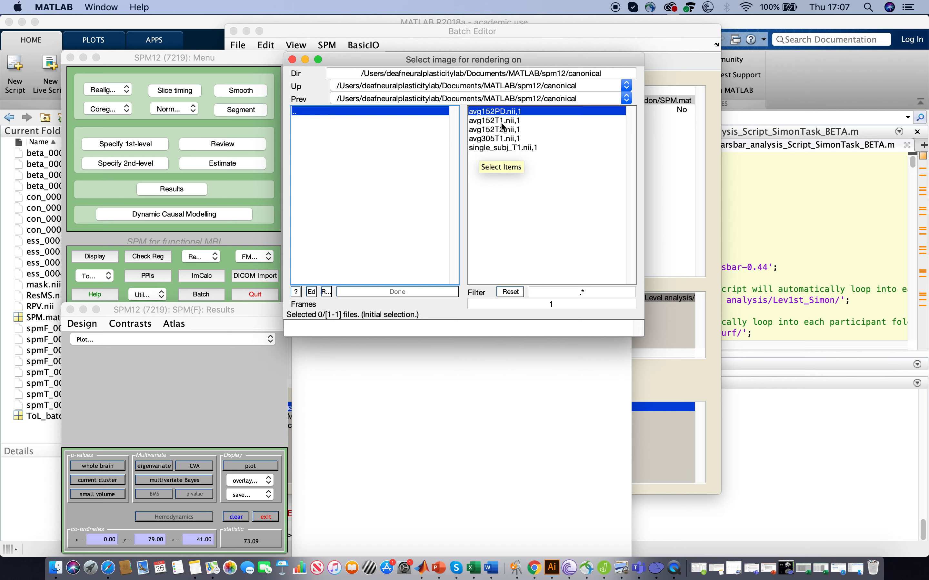
pyautogui.click(500, 149)
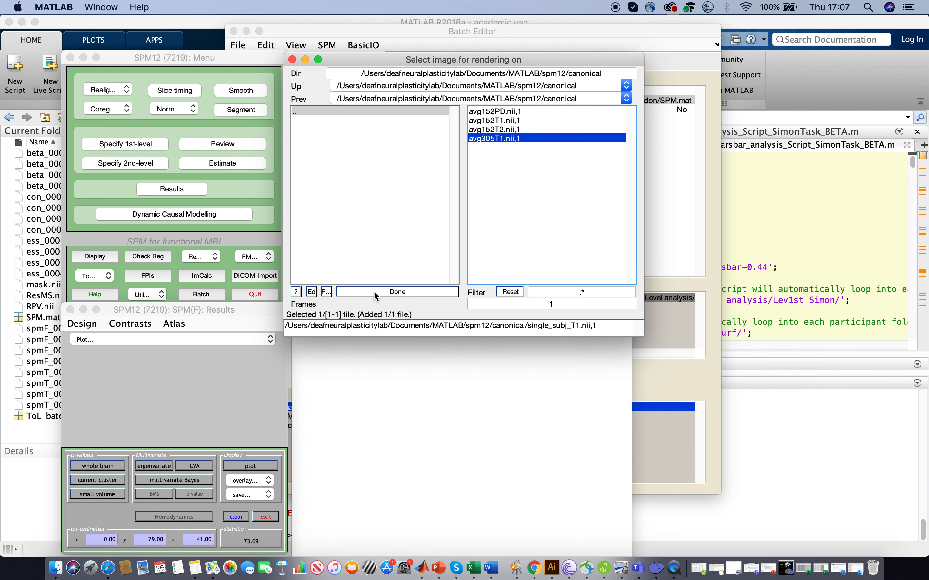
pyautogui.click(377, 292)
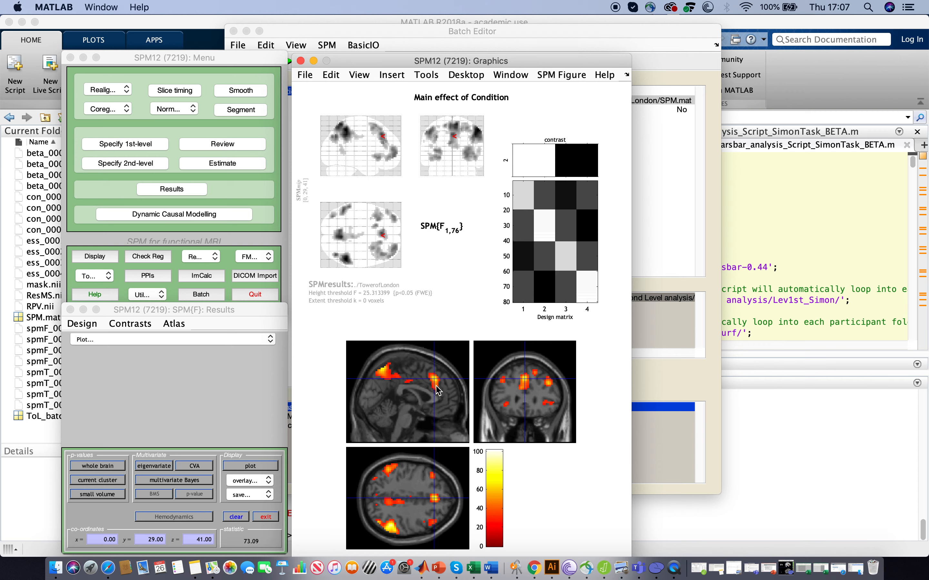
# - Examine the frontal and insular activation clusters in both hemispheres by moving the crosshair through the brain sections
pyautogui.click(433, 475)
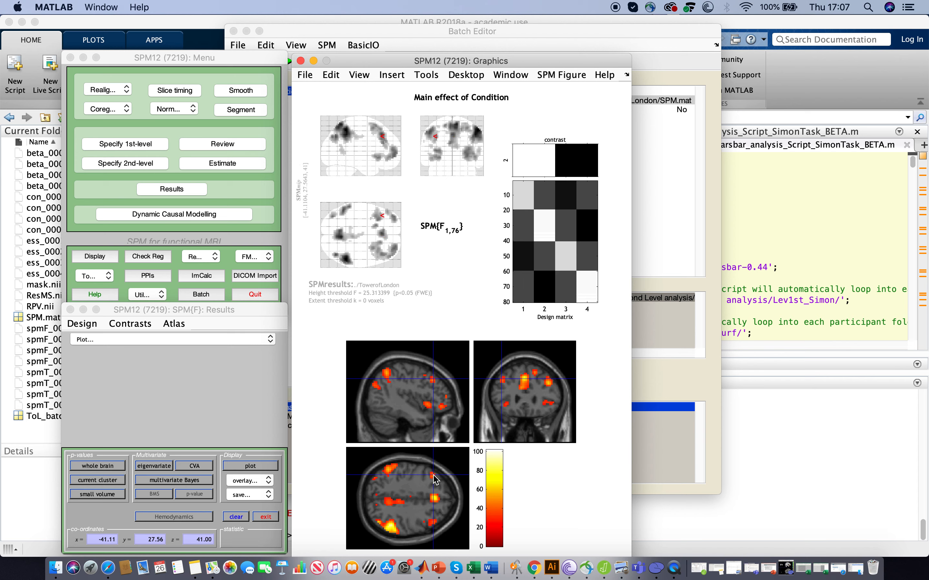
pyautogui.click(430, 408)
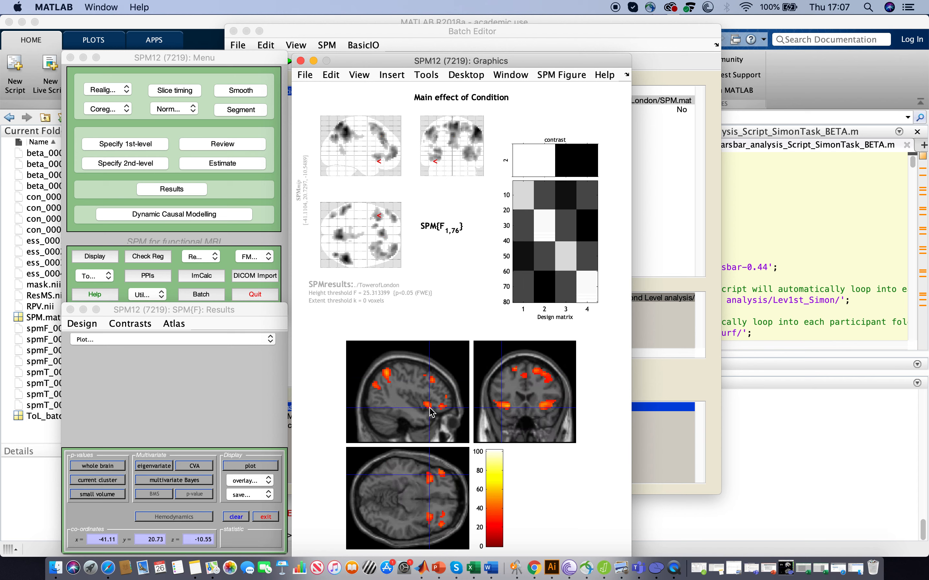
pyautogui.click(427, 517)
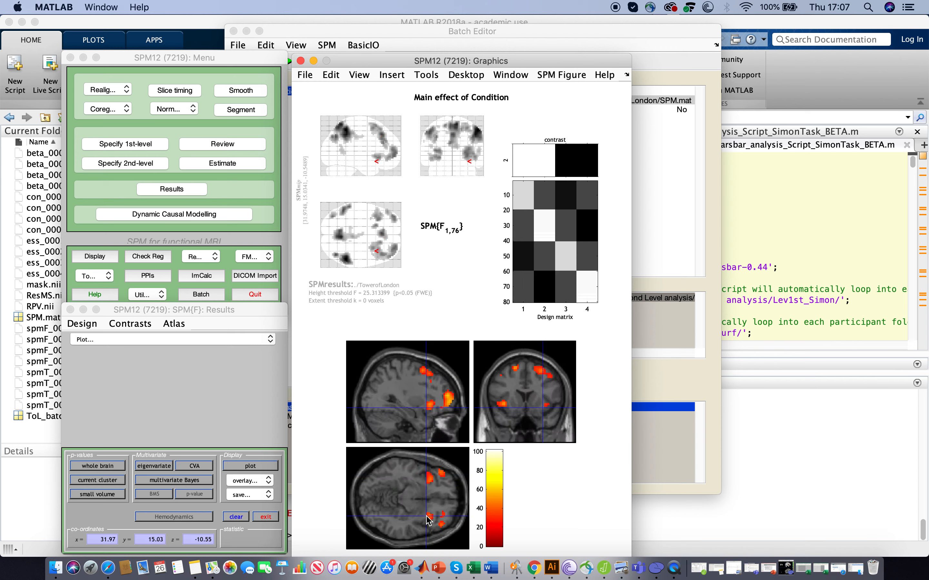
pyautogui.moveTo(422, 506)
pyautogui.mouseDown()
pyautogui.moveTo(393, 490)
pyautogui.moveTo(410, 494)
pyautogui.moveTo(423, 486)
pyautogui.mouseUp()
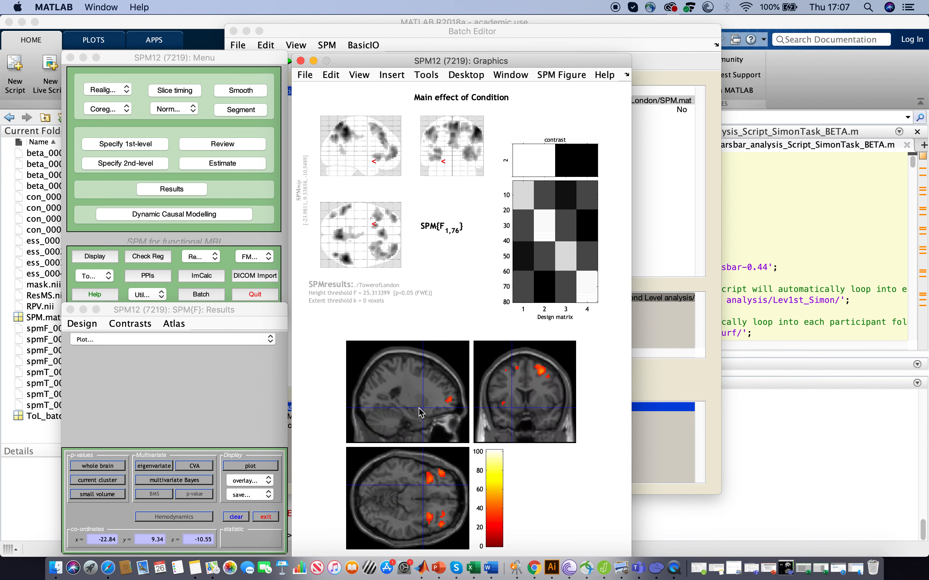
# - Turn on the Neuromorphometrics anatomical labels for the section display
pyautogui.rightClick(452, 405)
pyautogui.moveTo(452, 406)
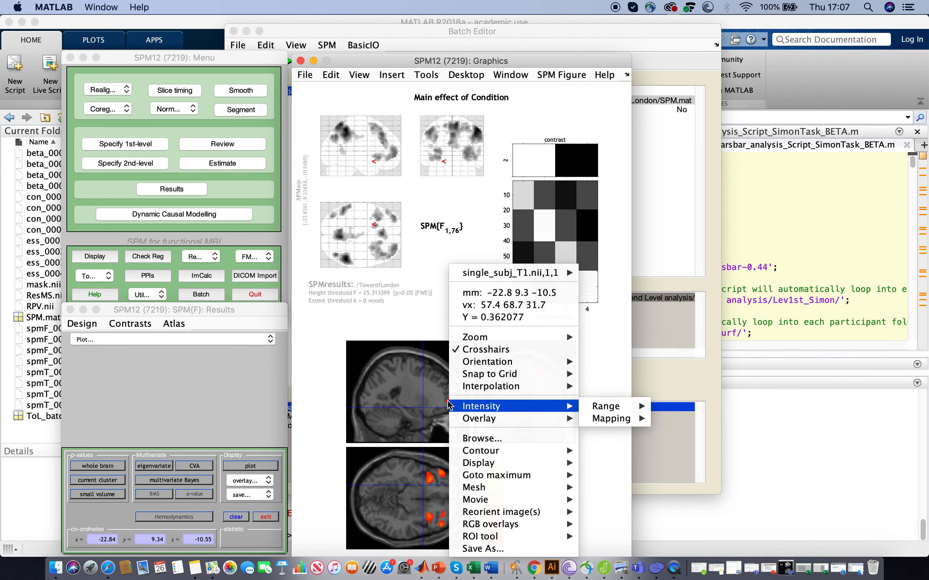
pyautogui.click(400, 327)
pyautogui.rightClick(450, 407)
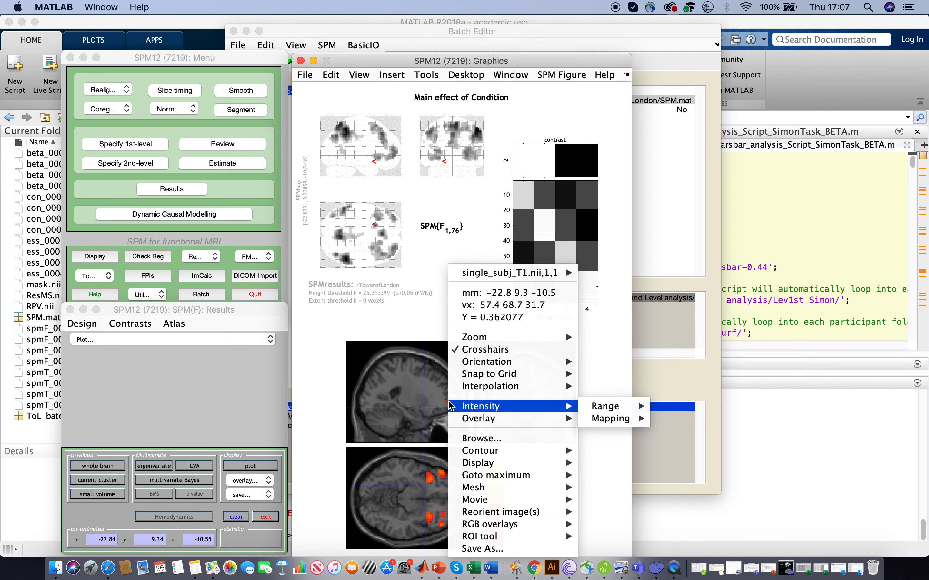
pyautogui.moveTo(465, 463)
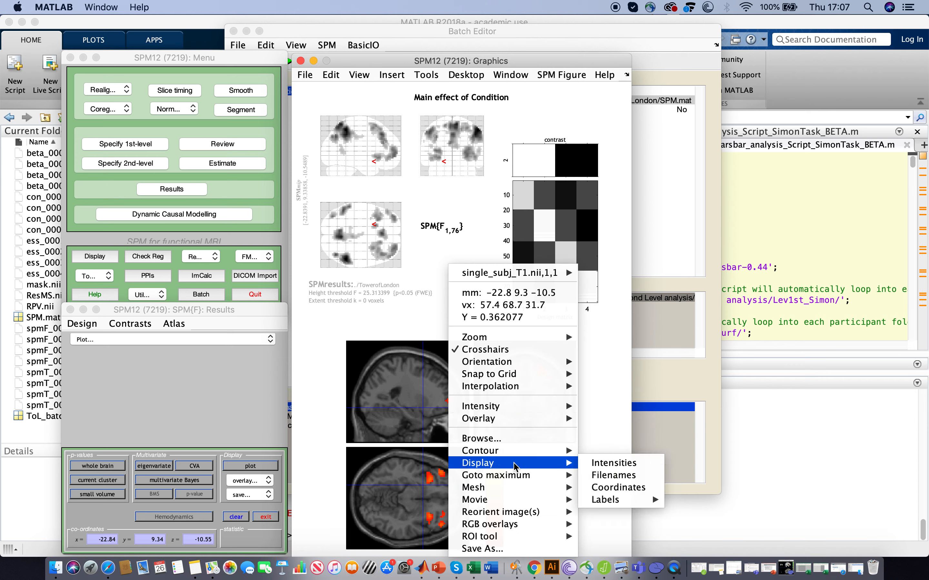
pyautogui.moveTo(608, 501)
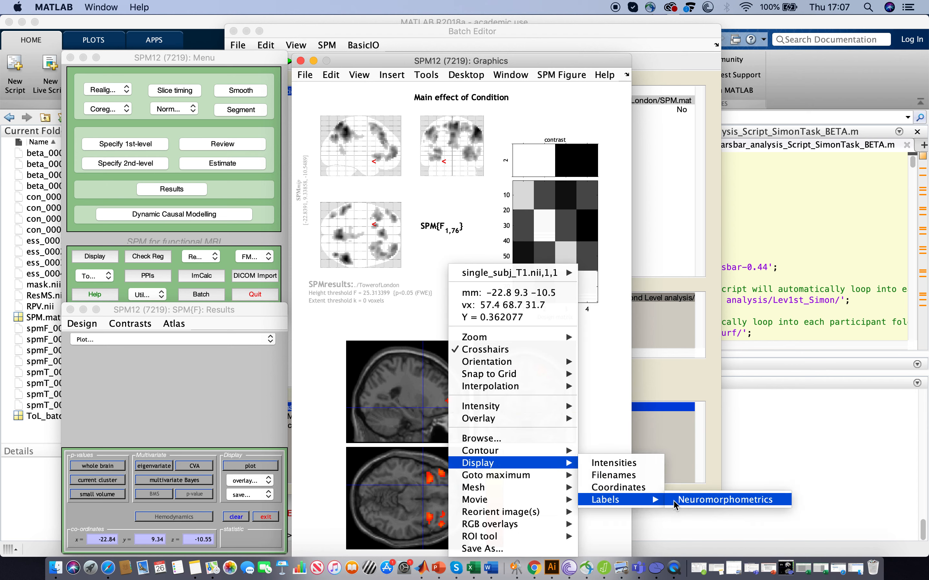
pyautogui.click(691, 501)
# - Check the anatomical labels of the frontal, parietal and medial activation clusters across the brain sections
pyautogui.click(453, 401)
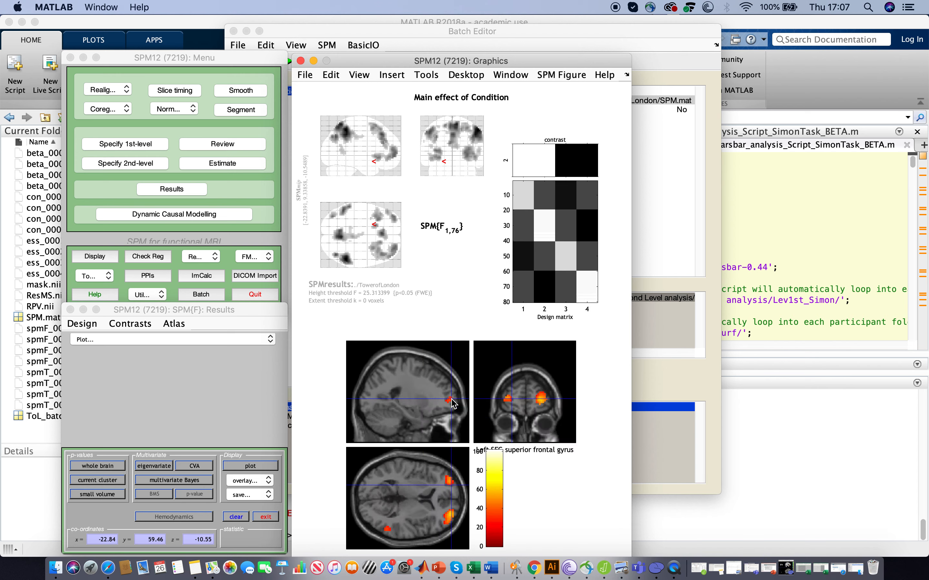
pyautogui.click(448, 399)
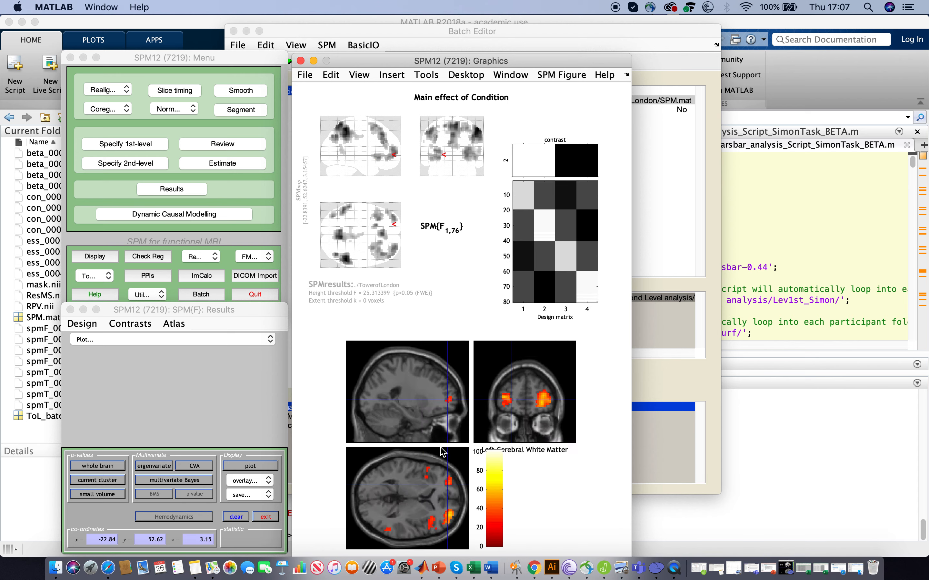
pyautogui.click(427, 469)
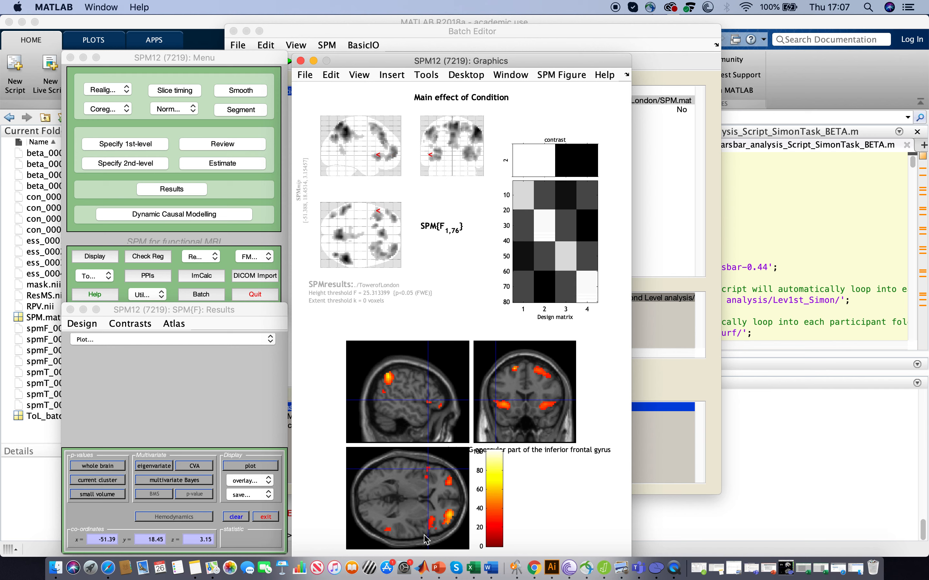
pyautogui.click(387, 378)
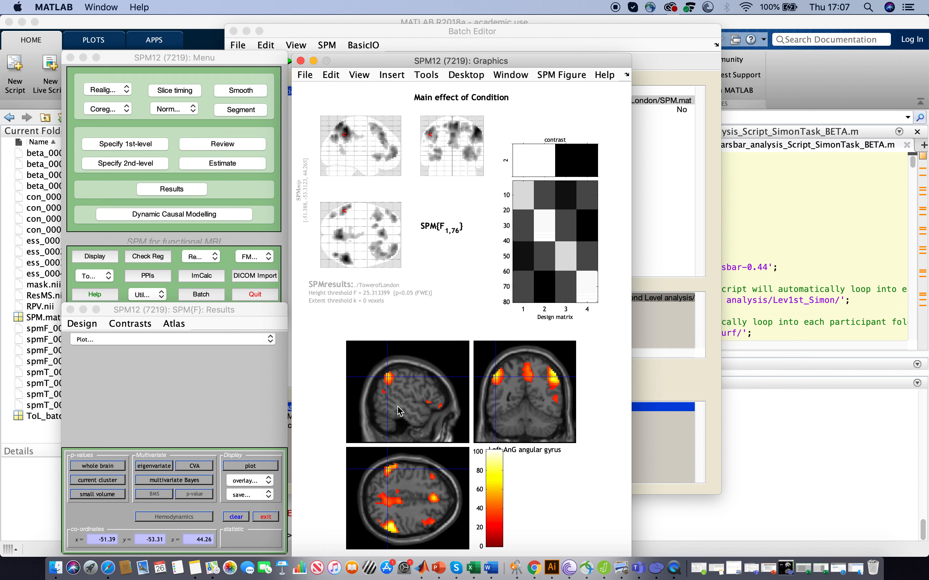
pyautogui.click(394, 501)
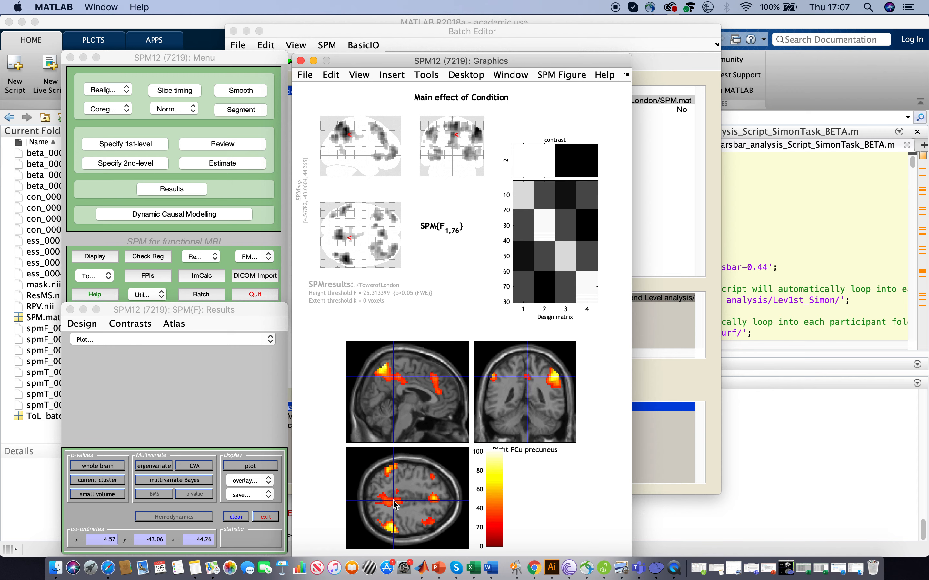
pyautogui.click(436, 385)
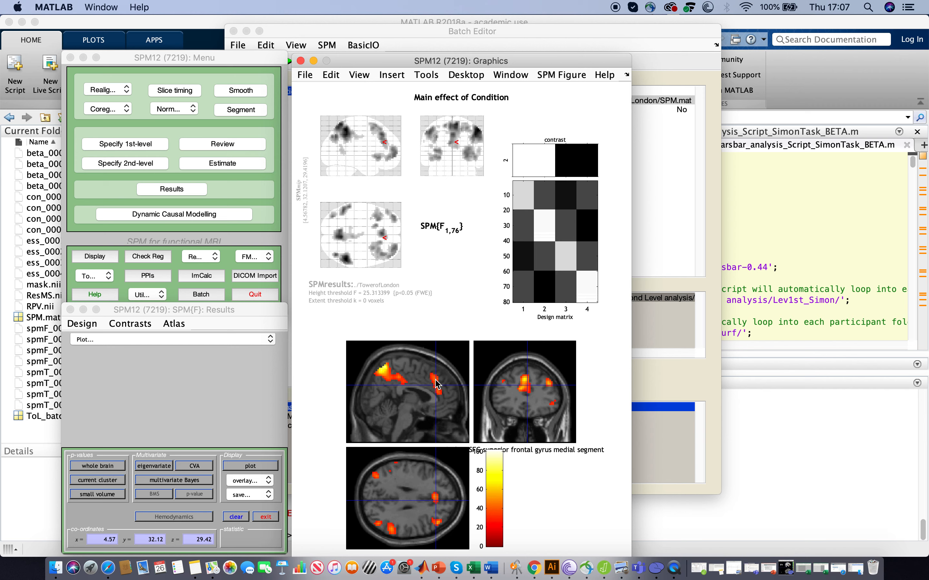
pyautogui.click(411, 480)
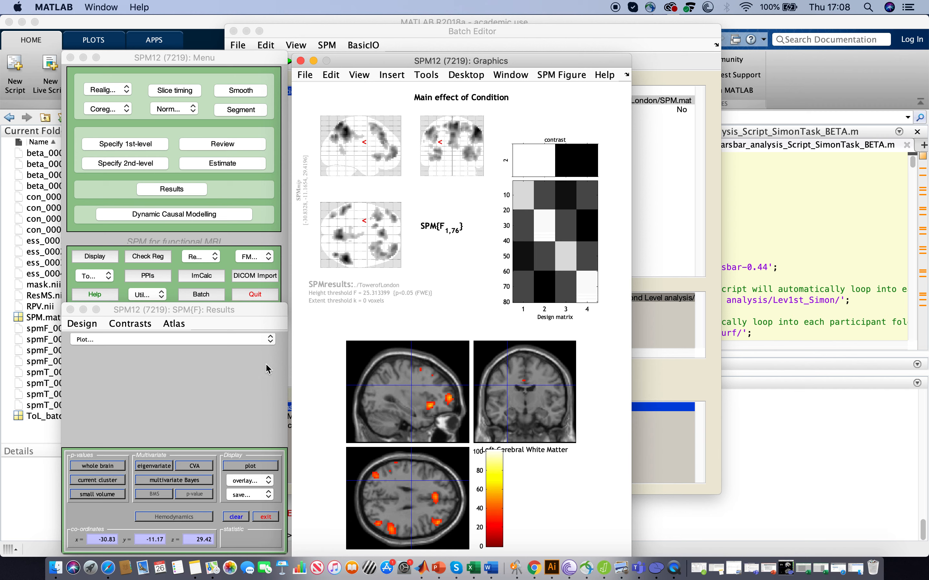
# - Restart the results query with SPM.mat from the TowerofLondon second-level folder to reach the contrast manager
pyautogui.click(168, 189)
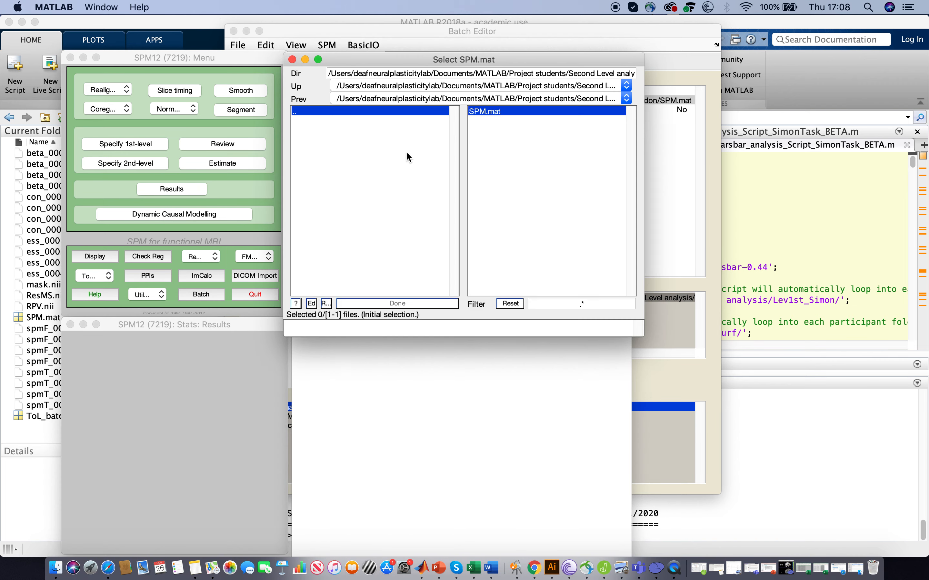
pyautogui.click(514, 113)
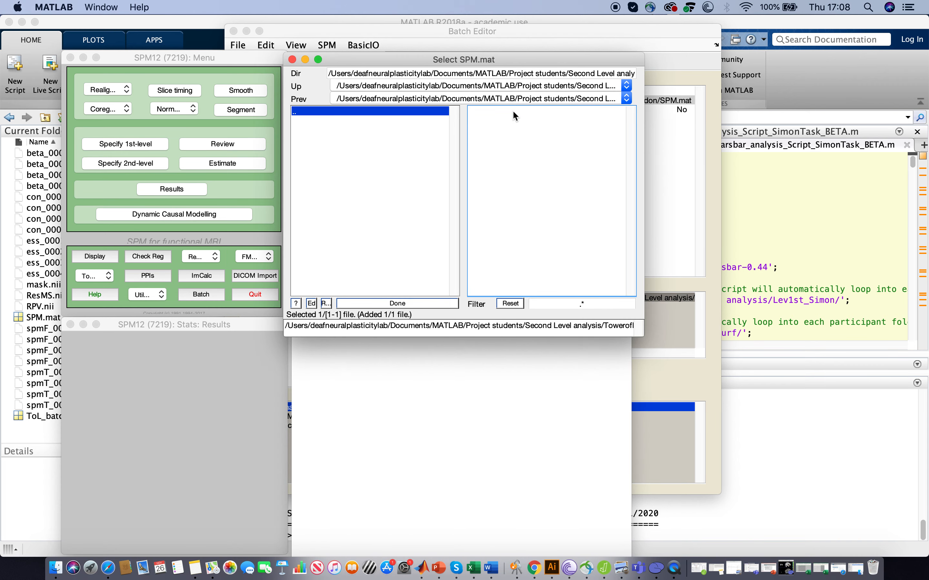
pyautogui.click(400, 303)
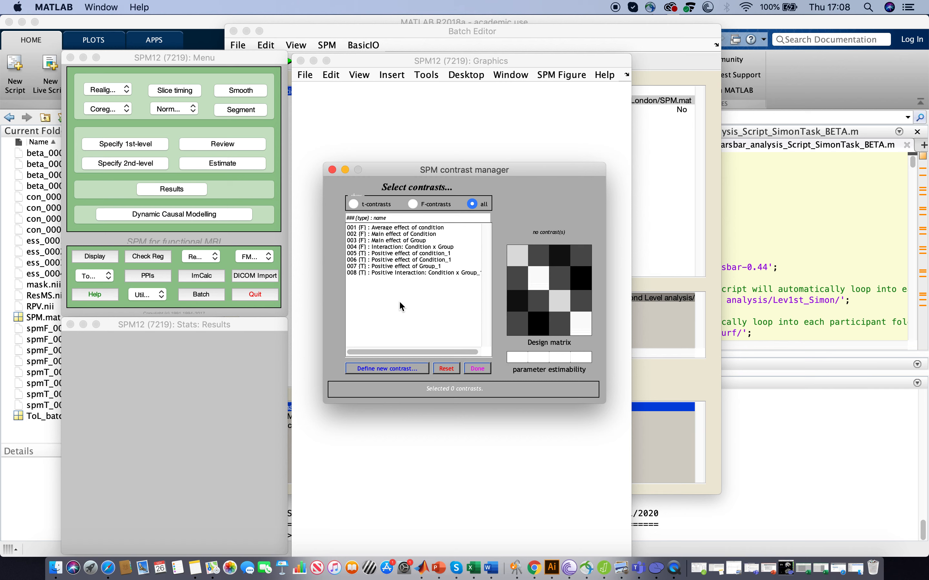
# - Define a new t-contrast named "Deaf" with the weights 0 1 0 1
pyautogui.click(376, 369)
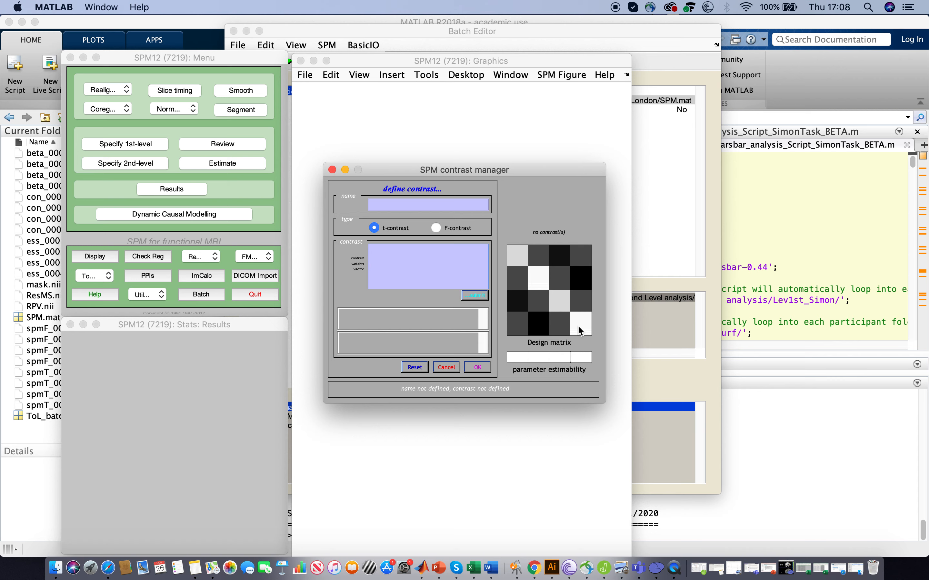
pyautogui.click(400, 206)
pyautogui.write('Deaf')
pyautogui.click(382, 266)
pyautogui.write('0 1 0 1')
pyautogui.click(478, 295)
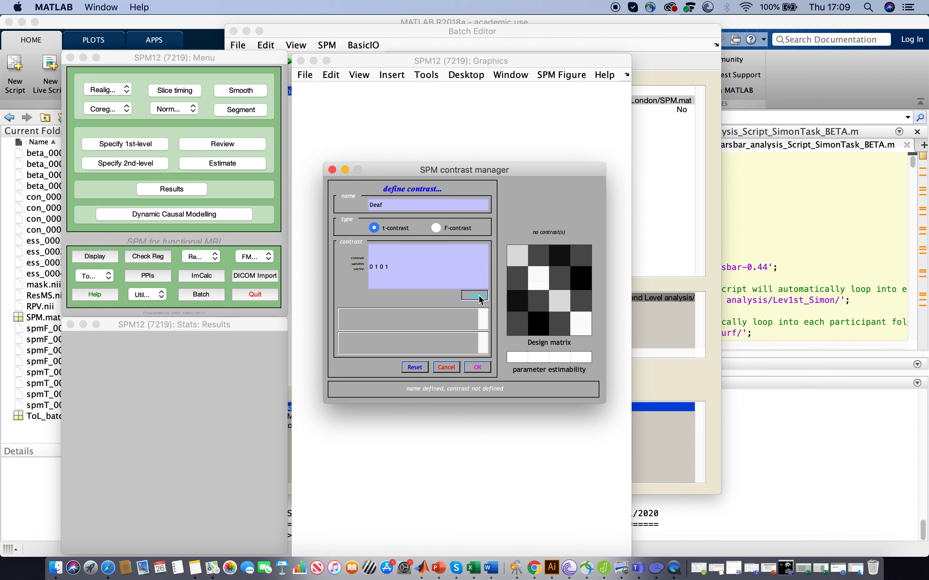
pyautogui.click(478, 367)
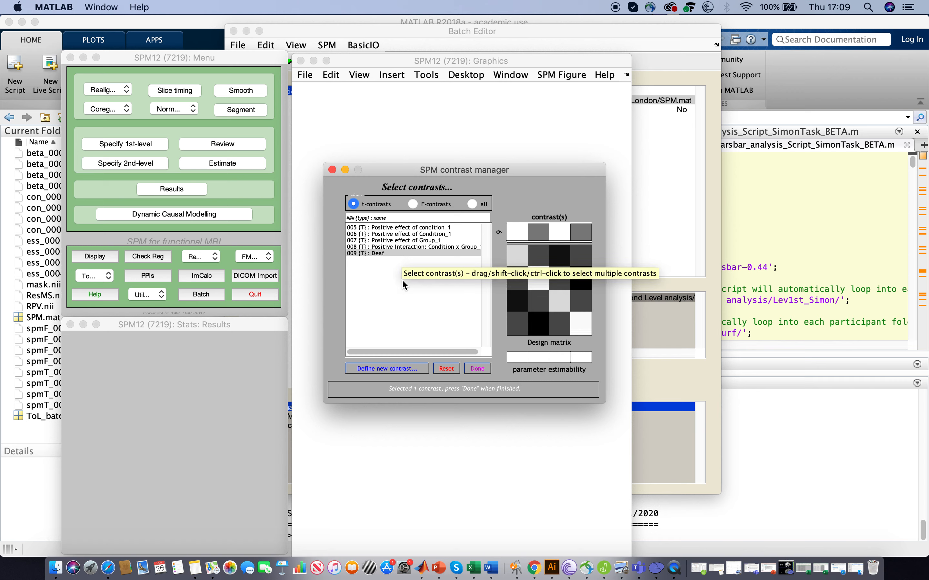
# - Define a new t-contrast named "Deaf (ToL > control)" with the weights 0 -1 0 1
pyautogui.click(371, 370)
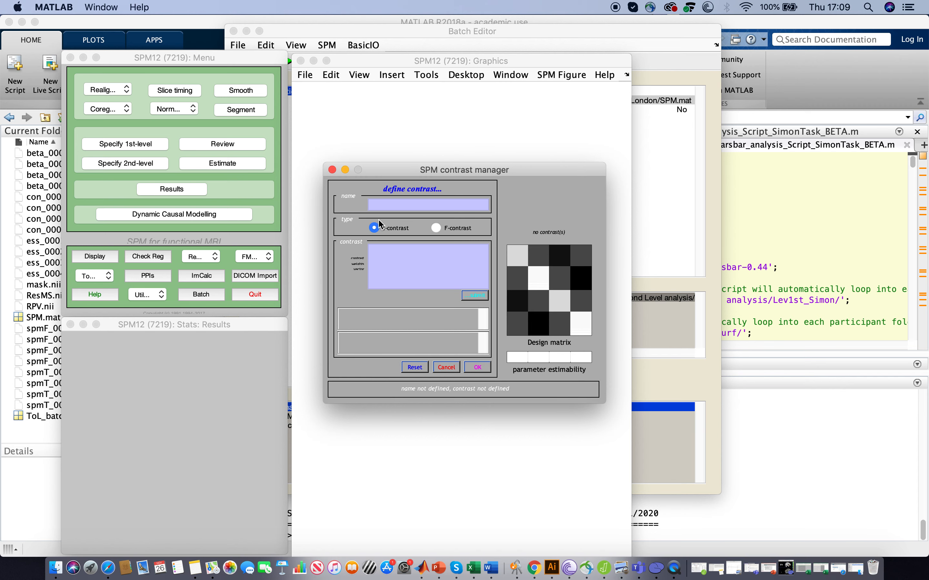
pyautogui.click(383, 204)
pyautogui.write('Deaf (ToL > control')
pyautogui.click(376, 263)
pyautogui.write('0')
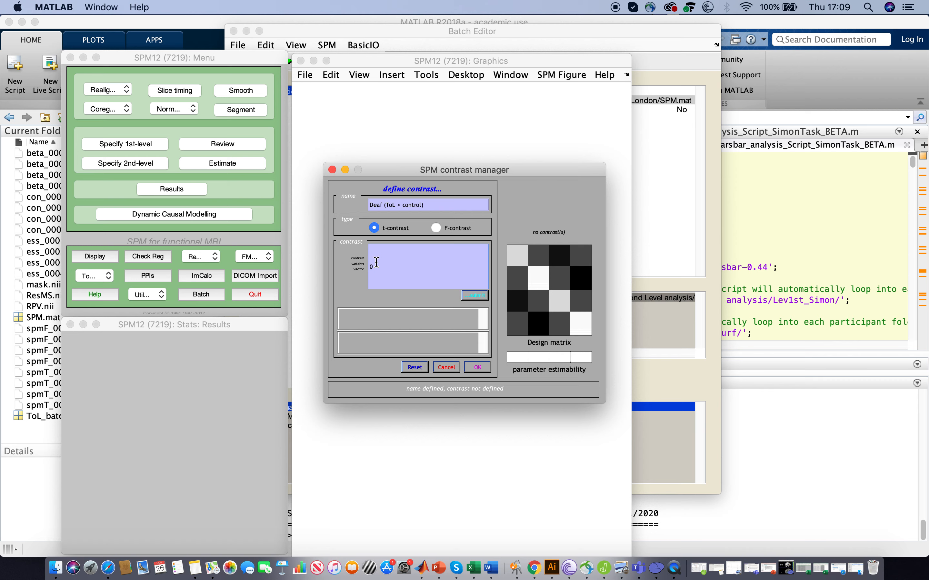
pyautogui.write(' -1 0 1')
pyautogui.click(478, 296)
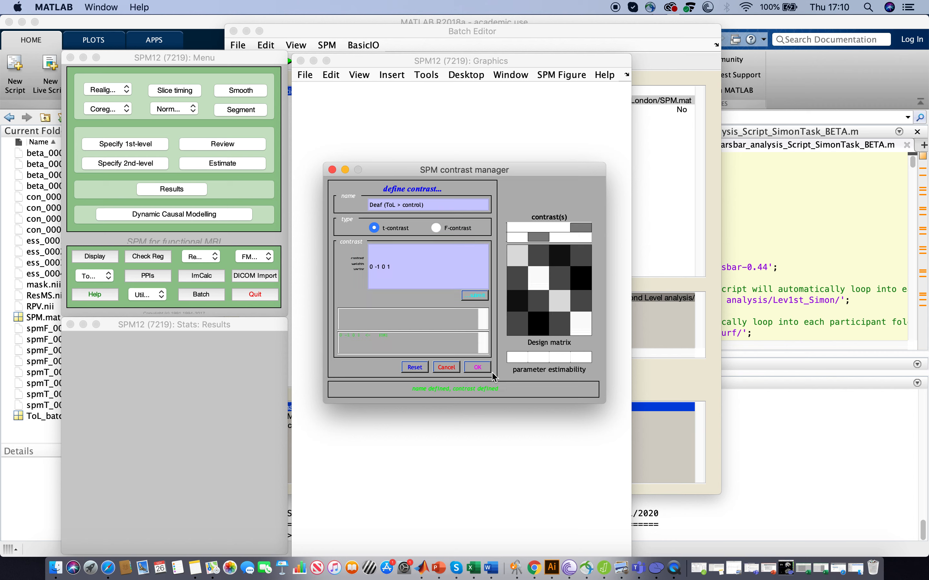
pyautogui.click(477, 367)
# - Compute the results for the Deaf (ToL > control) contrast with no masking, no p-value adjustment, threshold 0.001 and extent threshold 0 voxels
pyautogui.click(476, 369)
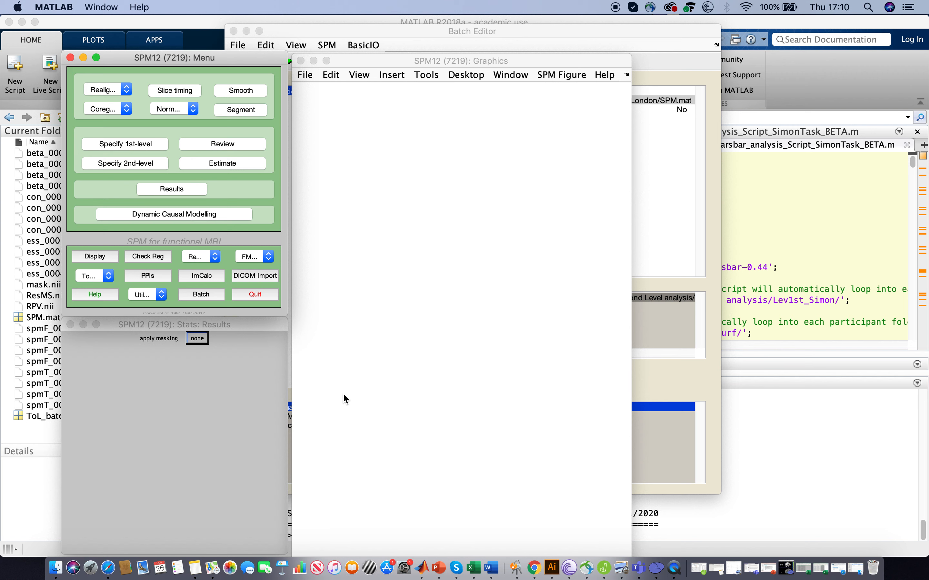
pyautogui.click(197, 338)
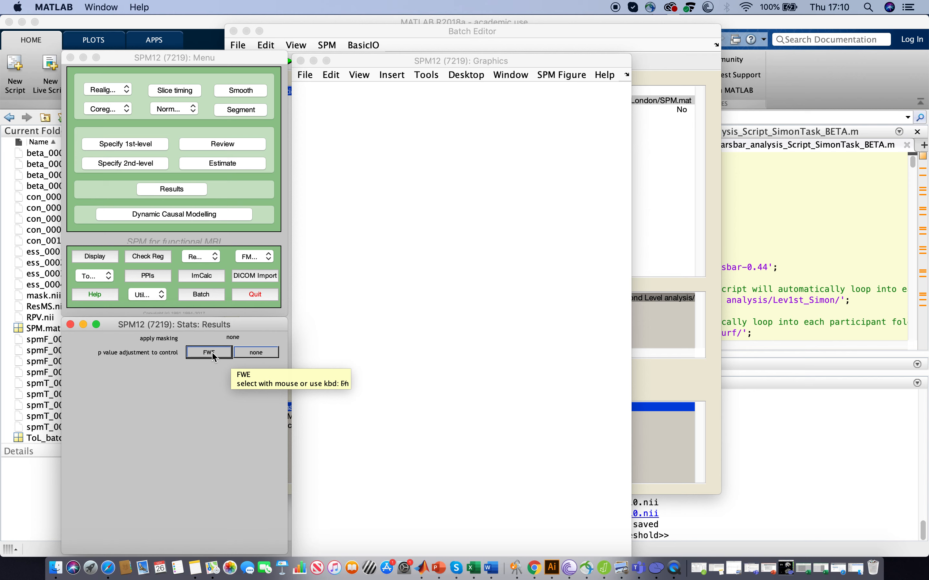
pyautogui.click(257, 354)
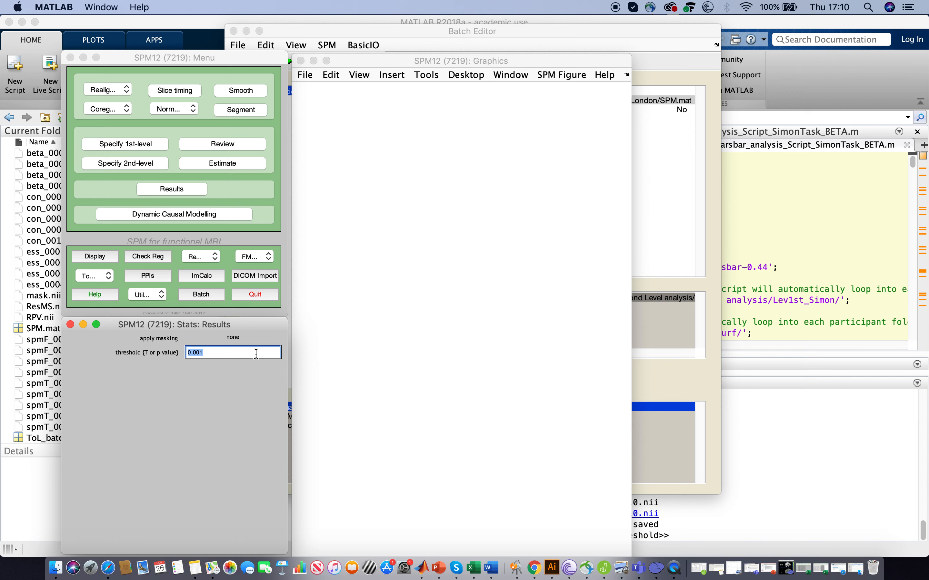
pyautogui.press('Return')
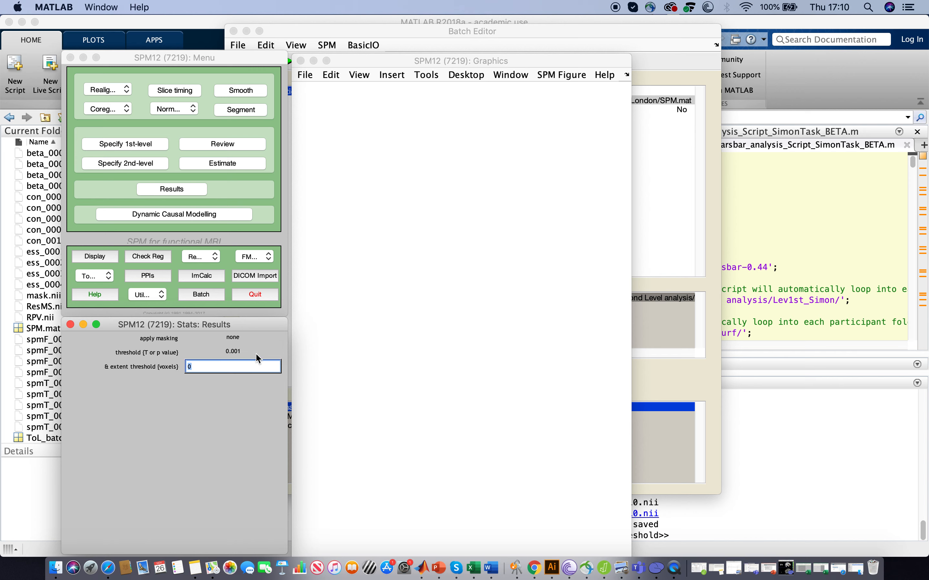
pyautogui.press('Return')
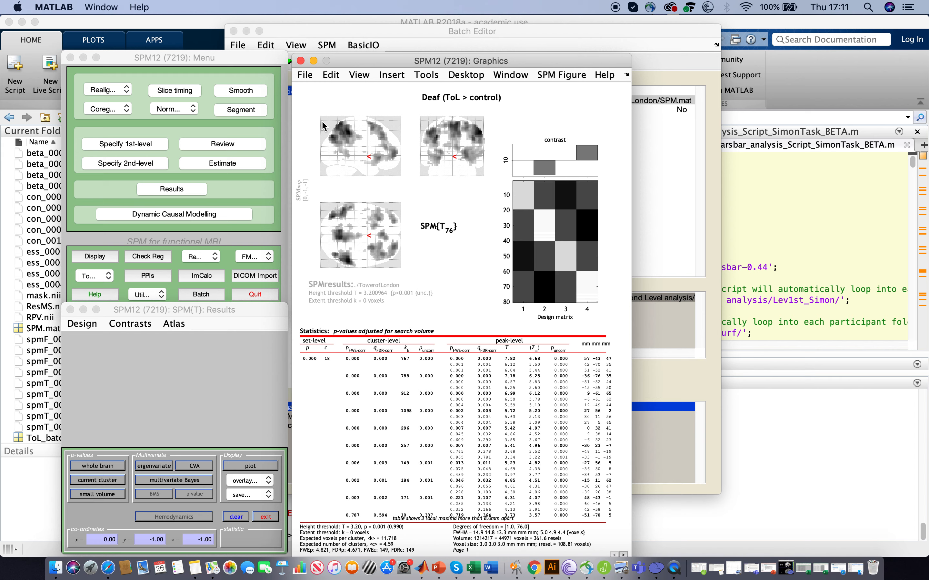
# - Restart the results query with the TowerofLondon SPM.mat and choose the F-contrast "Interaction: Condition x Group"
pyautogui.click(165, 189)
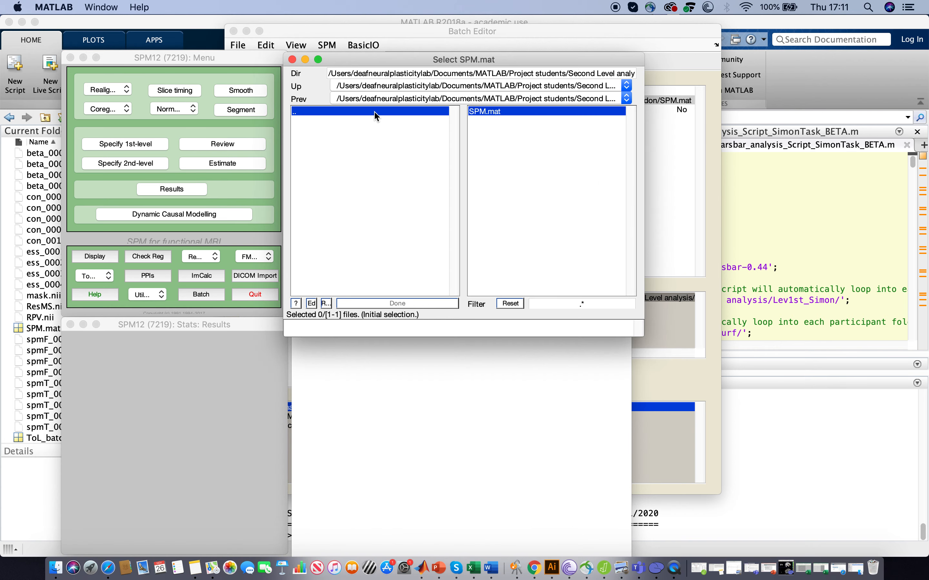
pyautogui.click(482, 113)
pyautogui.click(371, 302)
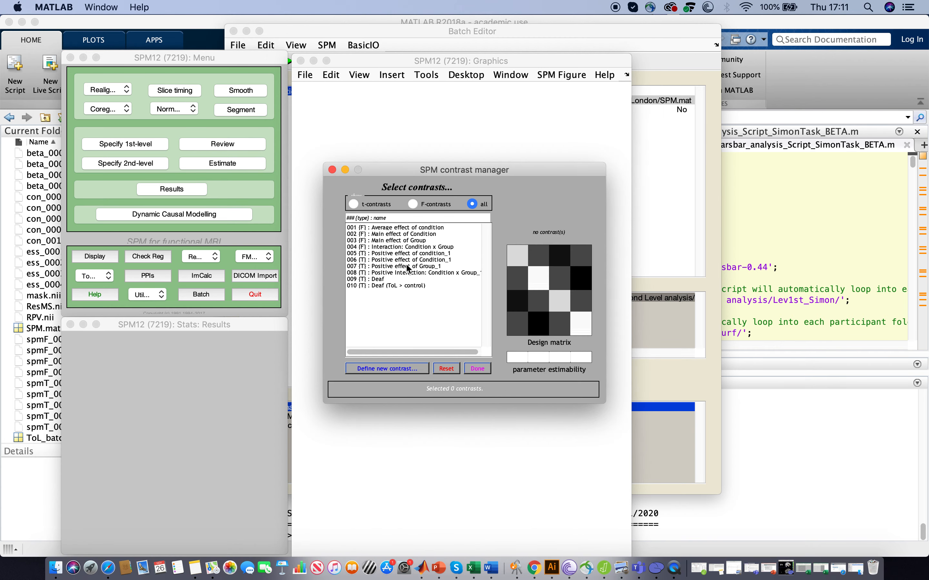
pyautogui.click(401, 241)
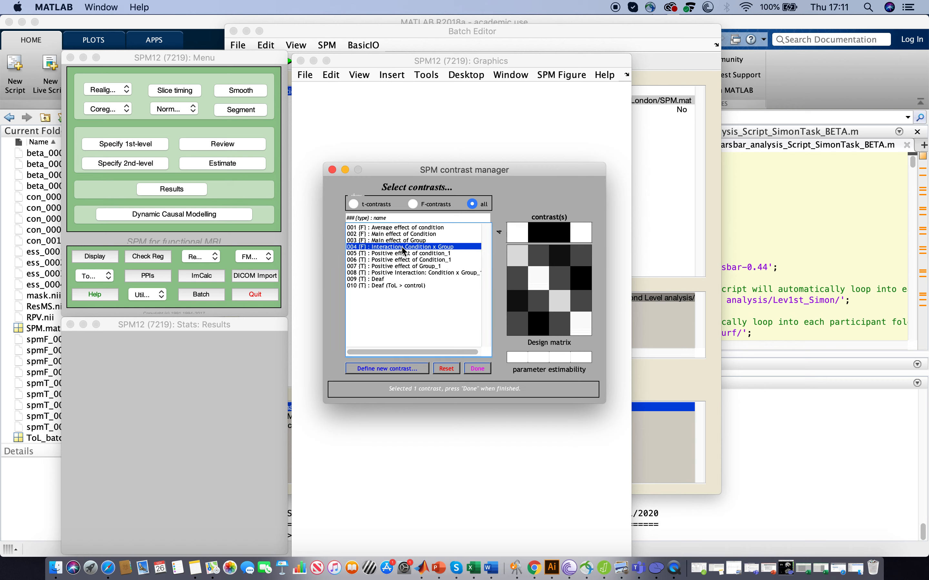
pyautogui.click(477, 369)
# - Display the interaction results with no masking, no p-value adjustment, threshold 0.001 and extent threshold 0 voxels
pyautogui.click(197, 338)
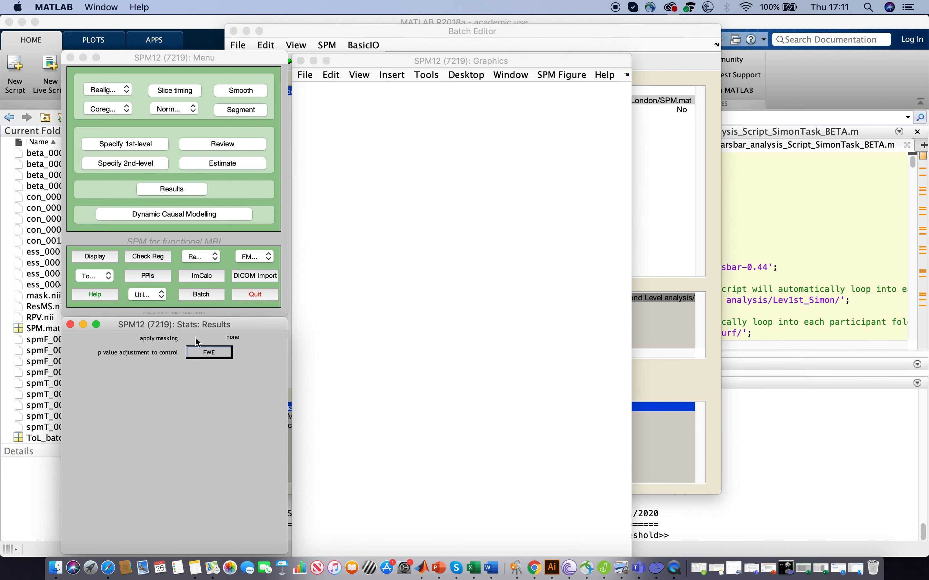
pyautogui.click(241, 353)
pyautogui.press('Return')
pyautogui.press('Return')
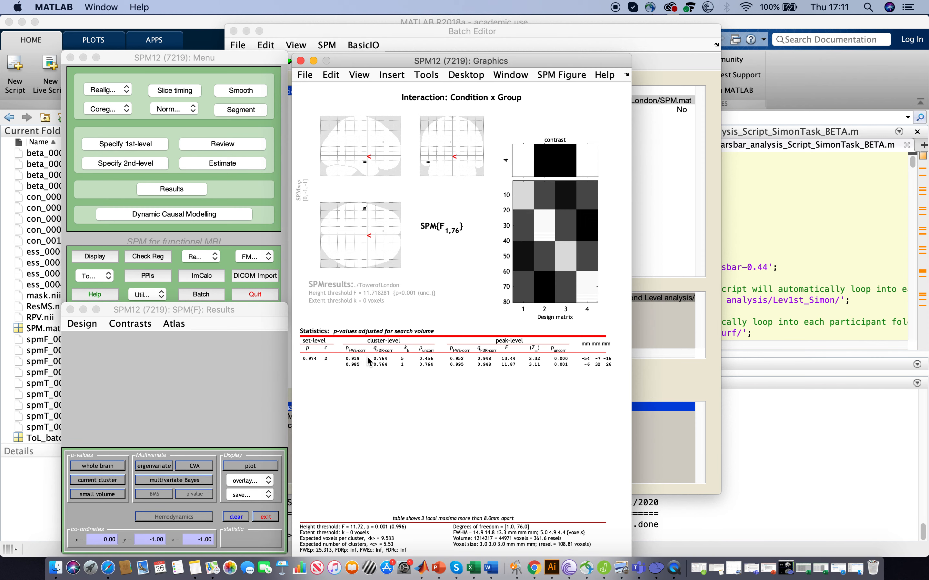
# - Move to the interaction's first listed peak at -54 -7 -16, and switch the displayed results to the "Deaf" t-contrast
pyautogui.click(587, 360)
pyautogui.click(111, 323)
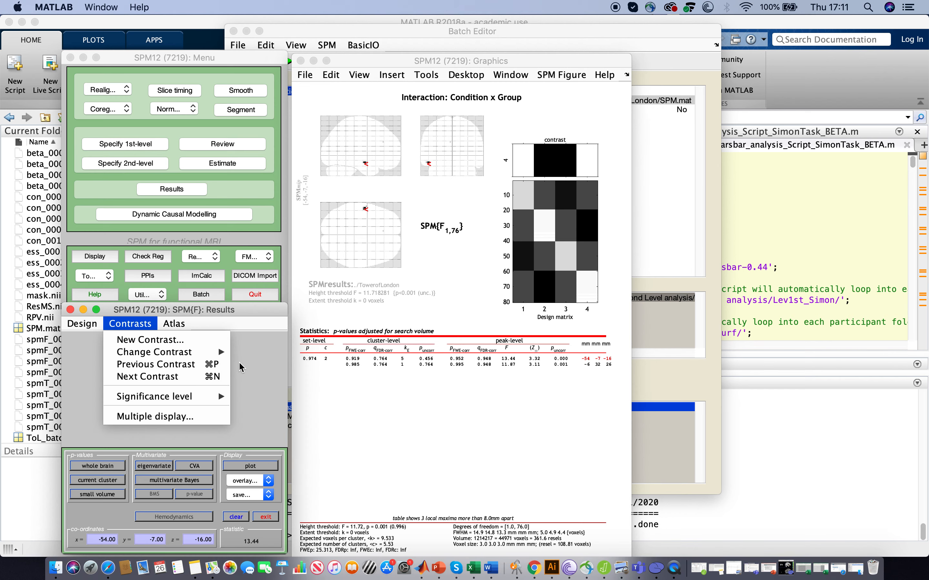
pyautogui.moveTo(219, 352)
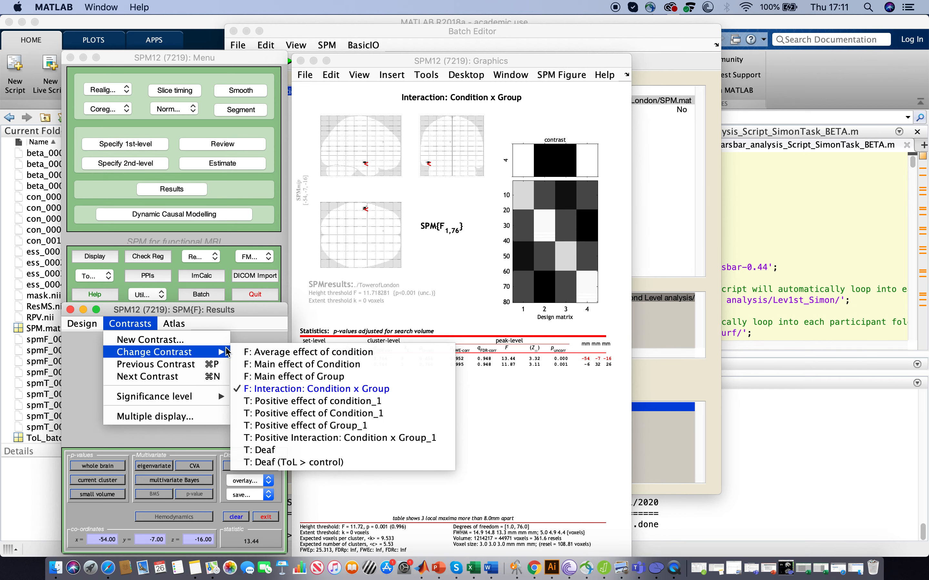
pyautogui.click(262, 453)
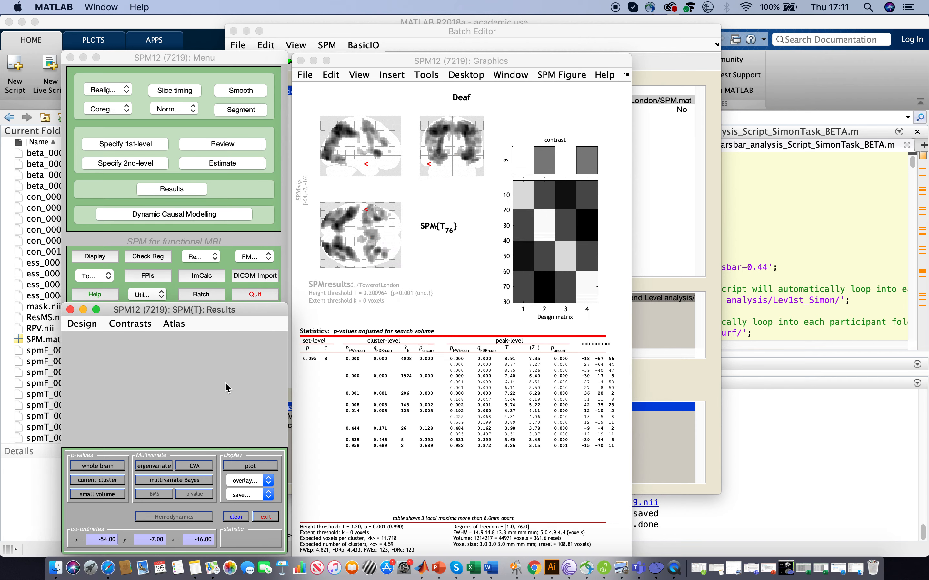